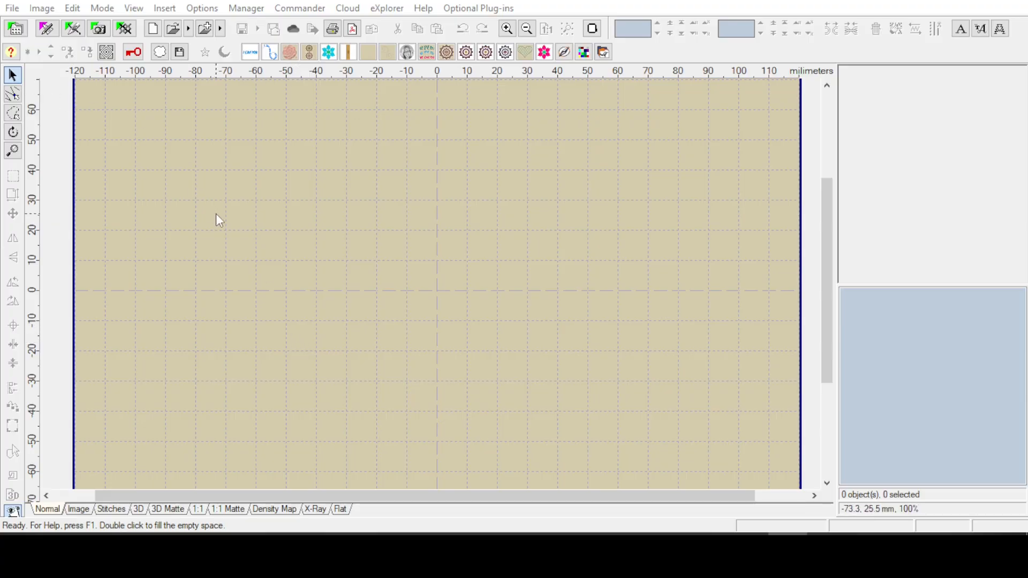
- Switch to Embird Studio Next, show the work area at 1:1 and open the Fragment Editors
{"action": "left_click", "coordinate": [47, 30]}
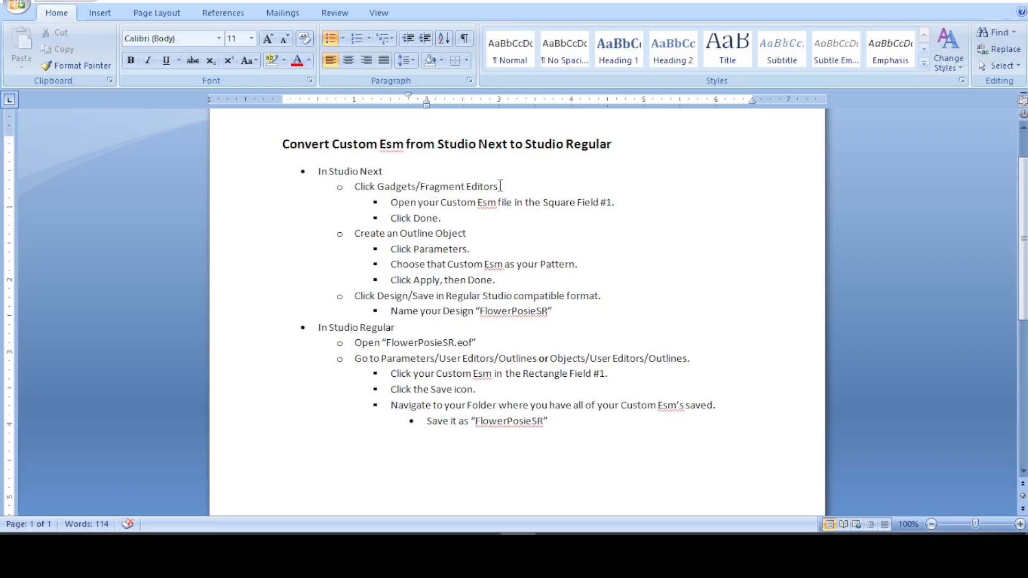
{"action": "key", "text": "alt+Tab"}
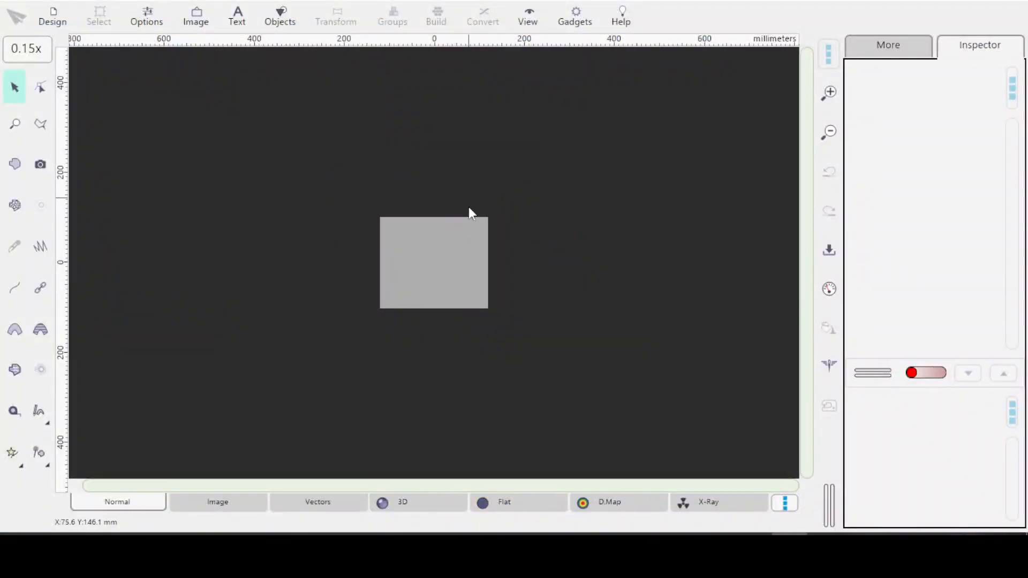
{"action": "left_click", "coordinate": [29, 52]}
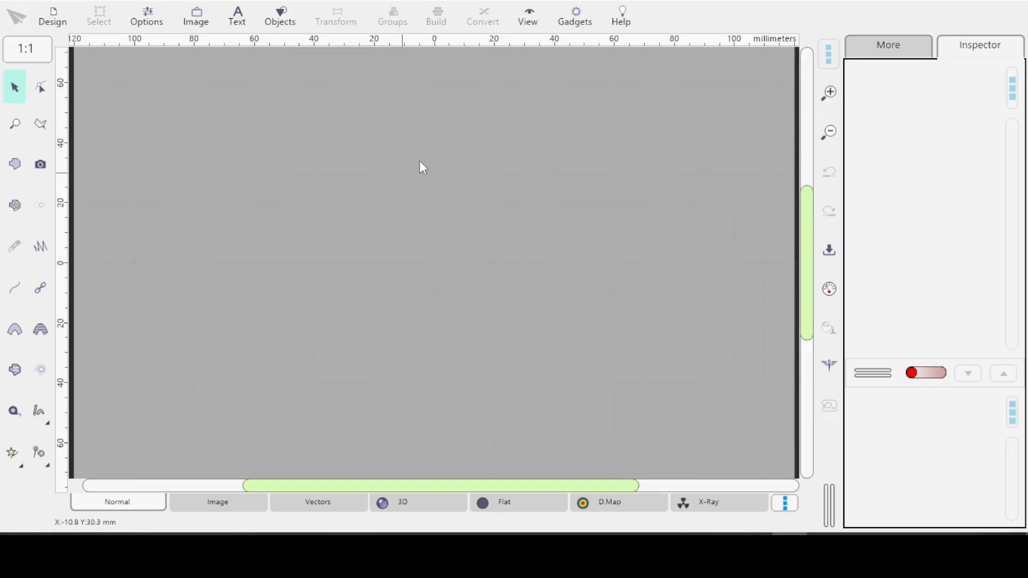
{"action": "left_click", "coordinate": [575, 19]}
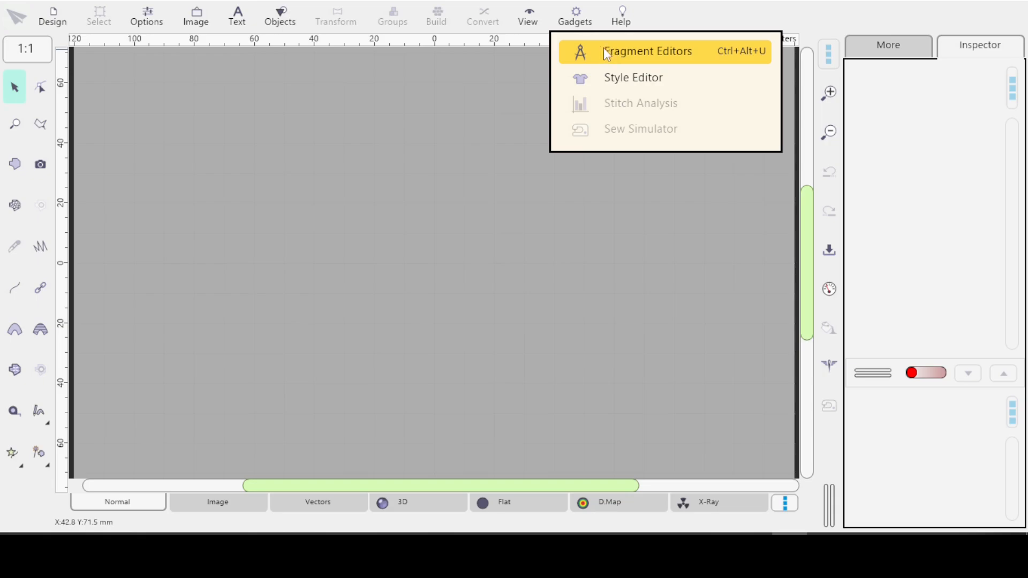
{"action": "left_click", "coordinate": [625, 53]}
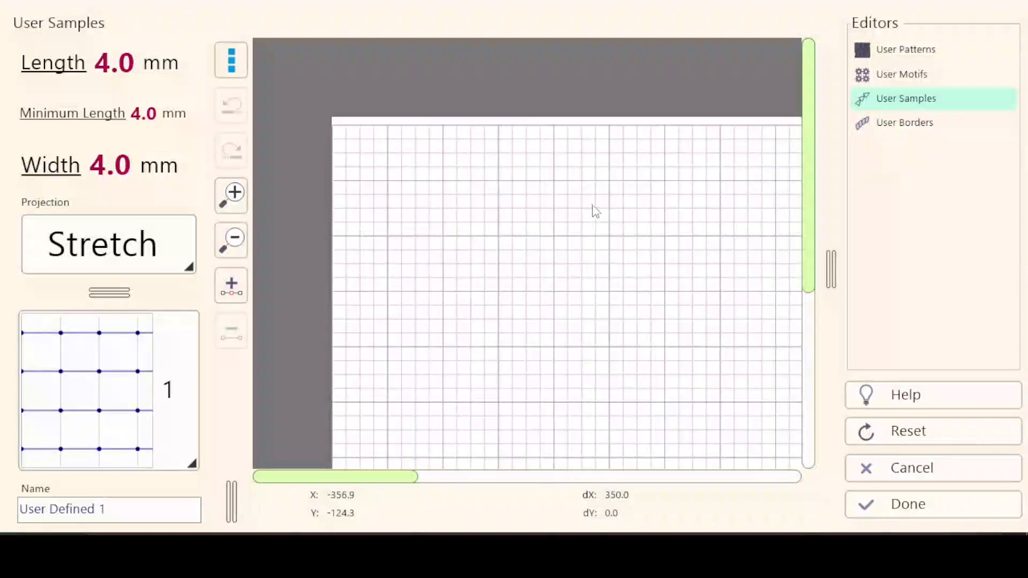
- Select user sample slot 1 and open the file browser for loading a sample into it
{"action": "left_click", "coordinate": [62, 335]}
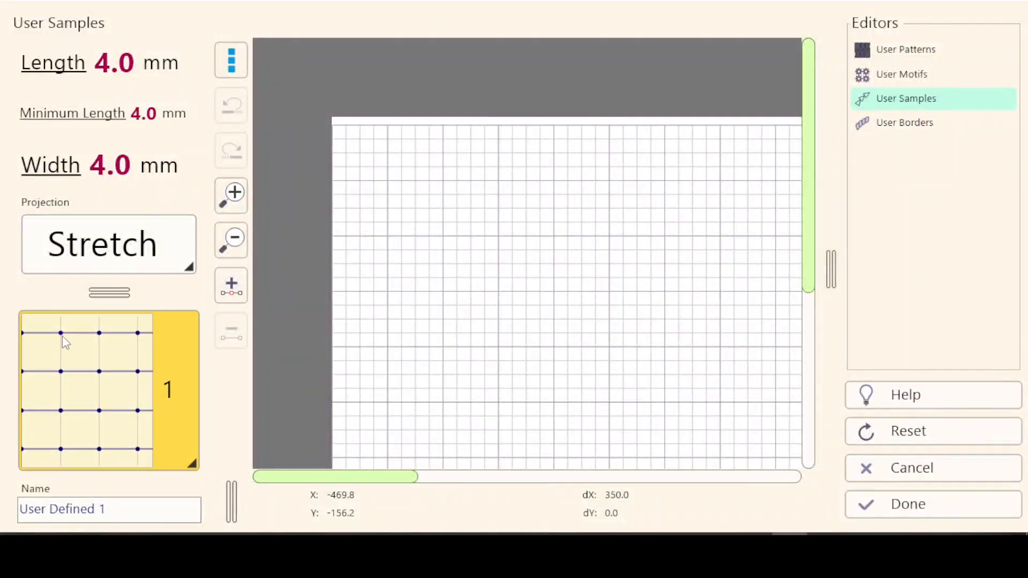
{"action": "left_click", "coordinate": [191, 464]}
{"action": "left_click", "coordinate": [84, 294]}
{"action": "left_click", "coordinate": [188, 448]}
{"action": "left_click", "coordinate": [82, 300]}
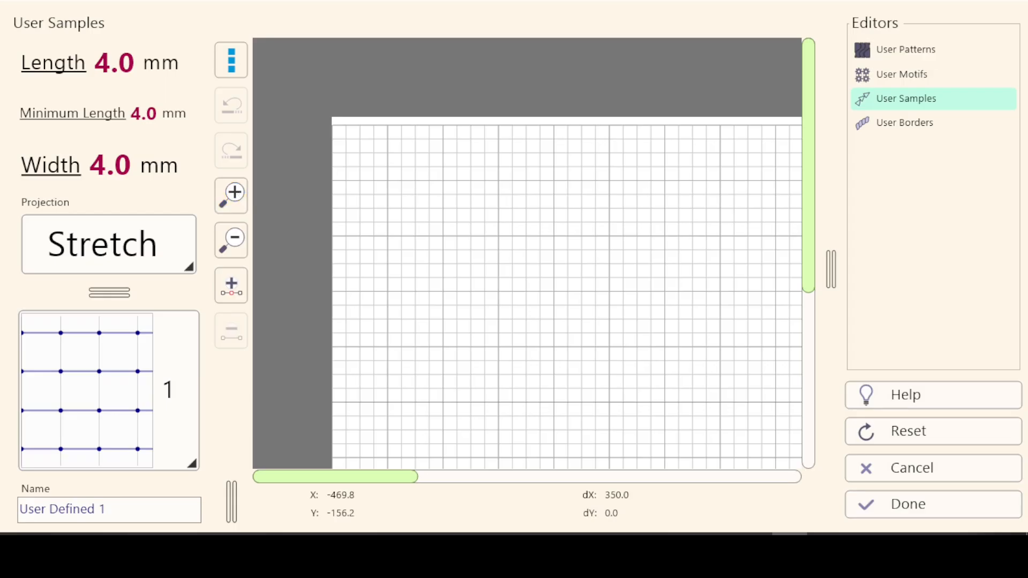
{"action": "left_click", "coordinate": [232, 65]}
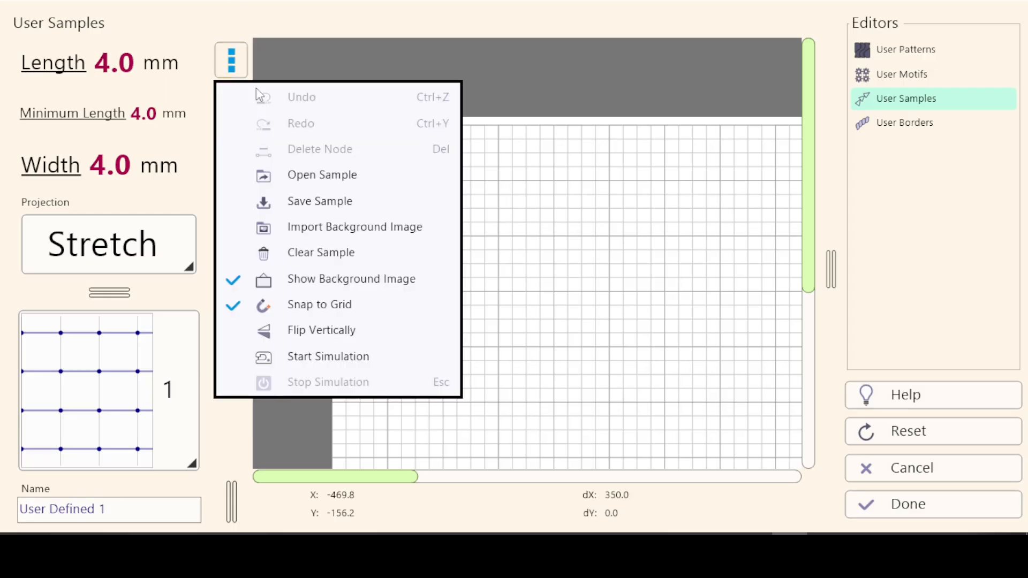
{"action": "left_click", "coordinate": [312, 175]}
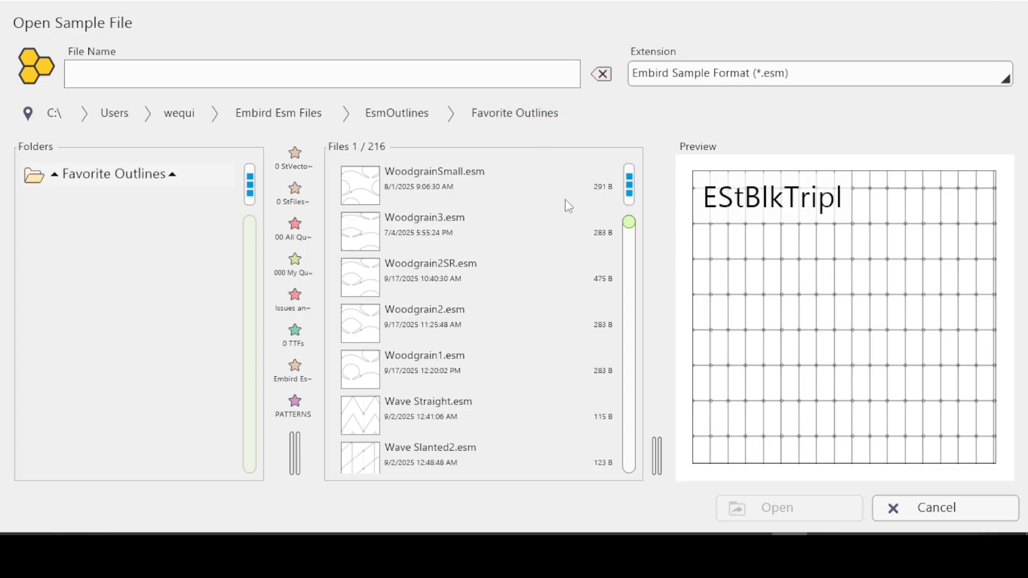
- Examine the sort options for the sample files in the Favorite Outlines folder
{"action": "right_click", "coordinate": [630, 186]}
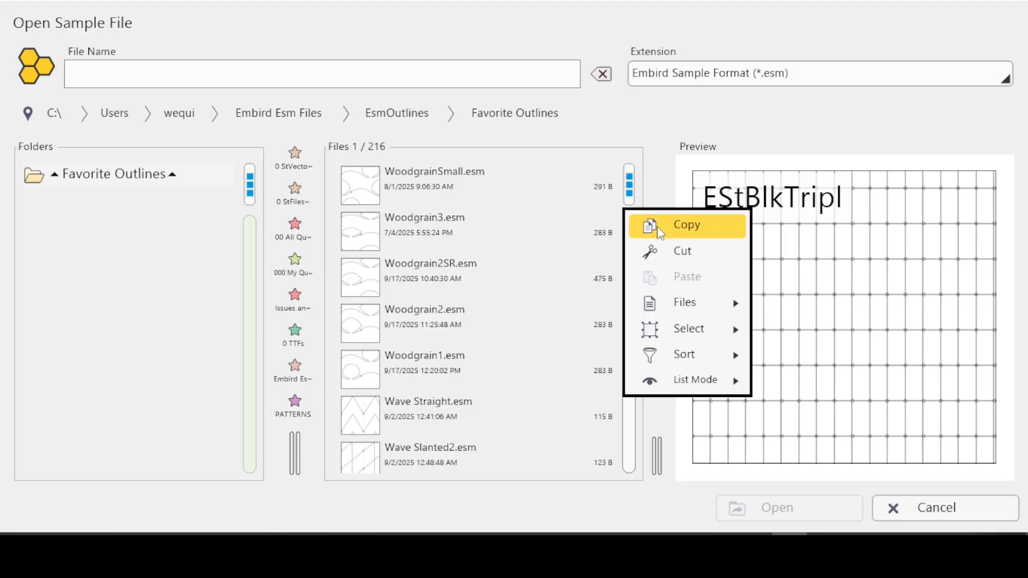
{"action": "mouse_move", "coordinate": [688, 355]}
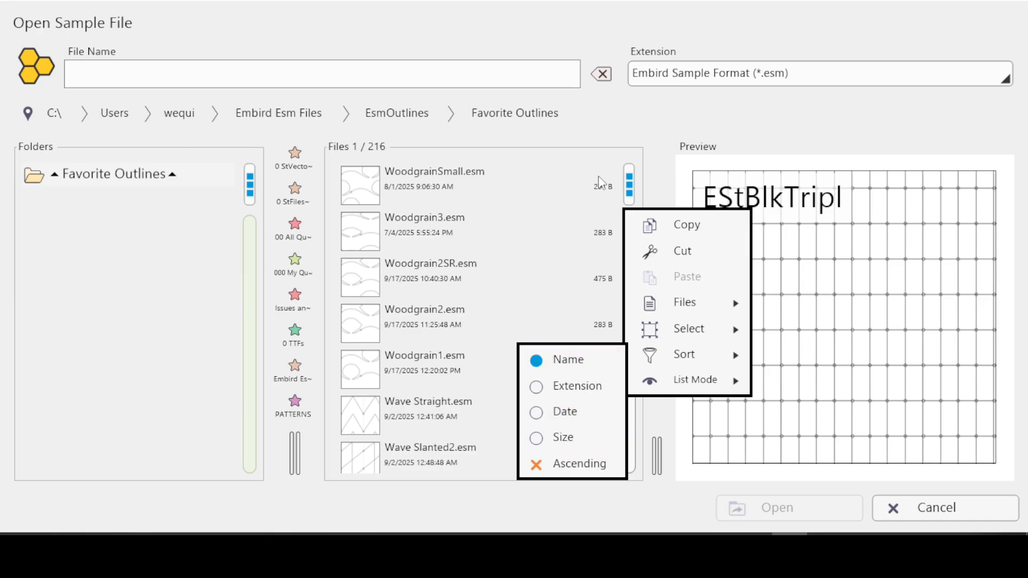
{"action": "left_click", "coordinate": [643, 118]}
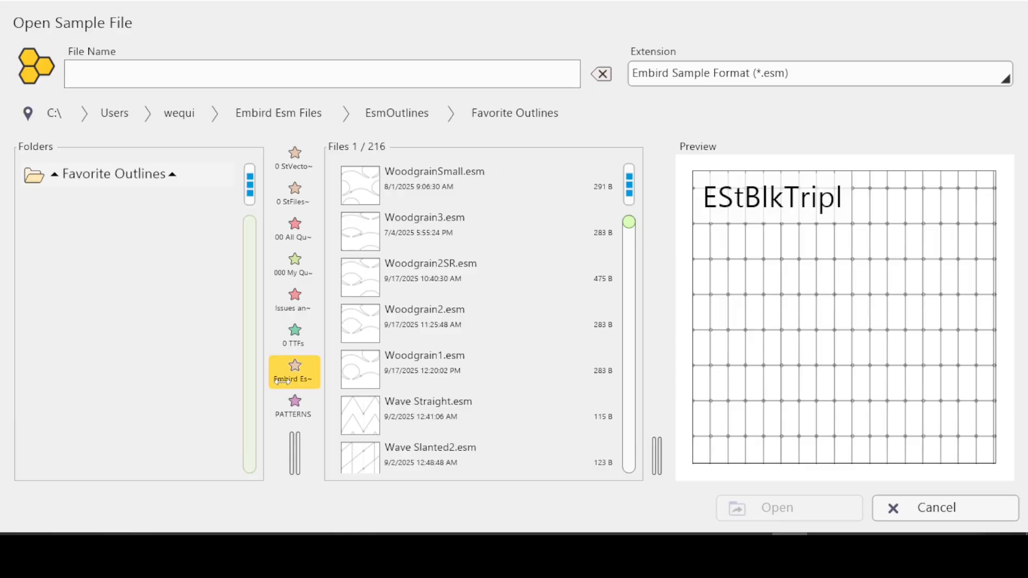
- Compare the previews of Woodgrain1.esm and WoodgrainSmall.esm, and load WoodgrainSmall.esm into sample slot 1
{"action": "left_click", "coordinate": [377, 386]}
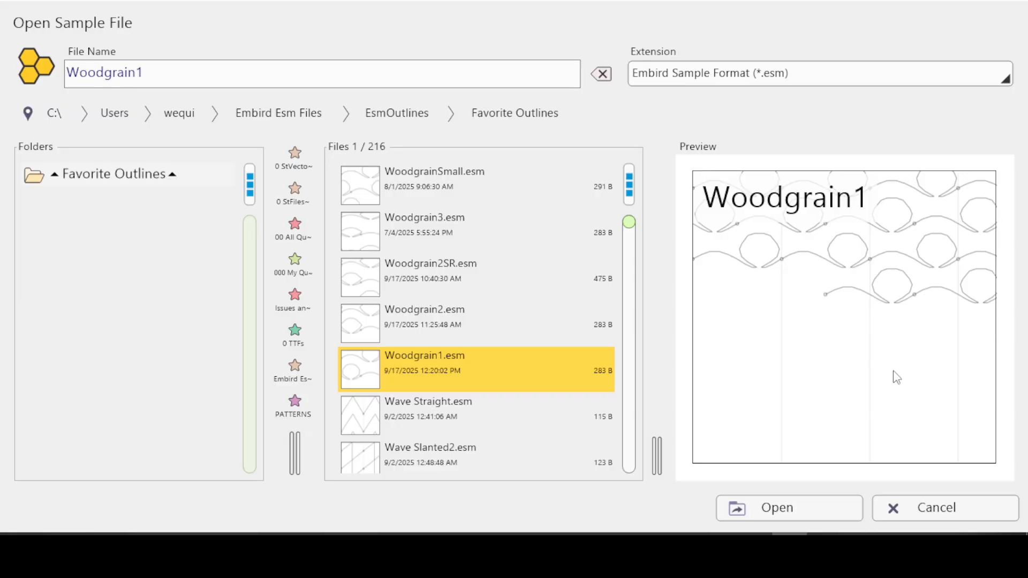
{"action": "left_click", "coordinate": [427, 182]}
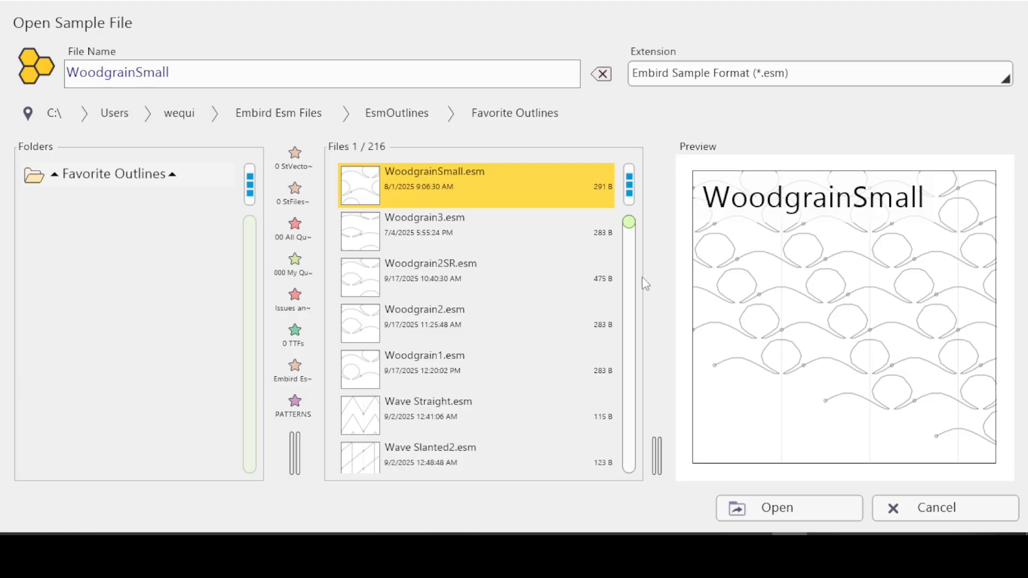
{"action": "left_click", "coordinate": [773, 506]}
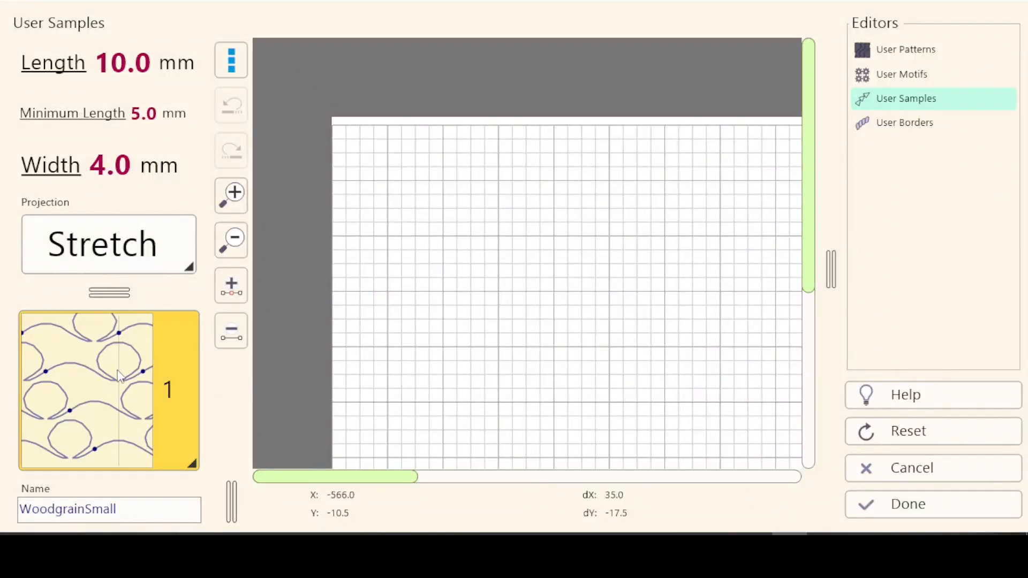
- Inspect the WoodgrainSmall shape, keep it selected in slot 1 and accept the User Samples changes
{"action": "left_click_drag", "start_coordinate": [313, 479], "coordinate": [541, 489]}
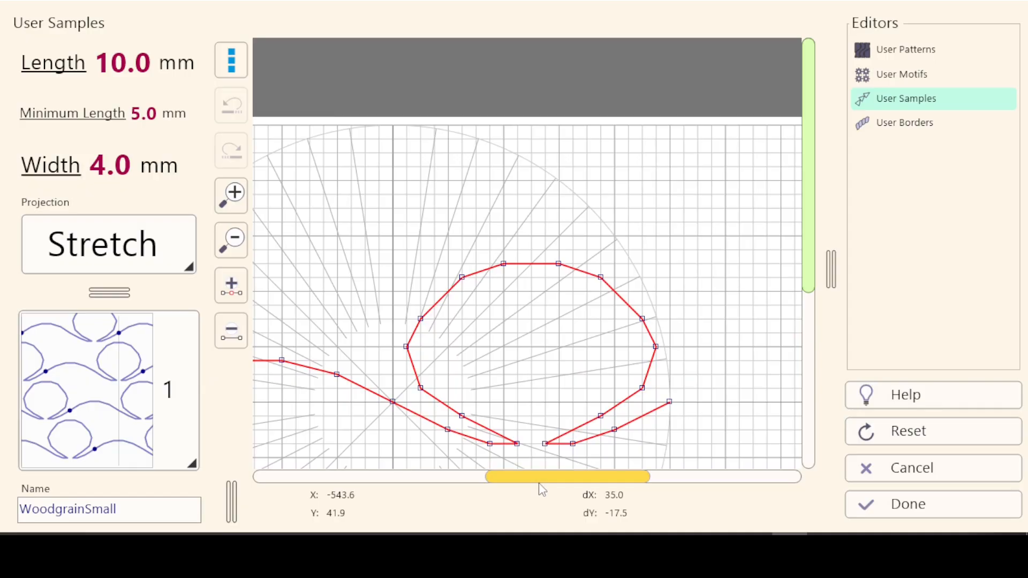
{"action": "left_click", "coordinate": [193, 455]}
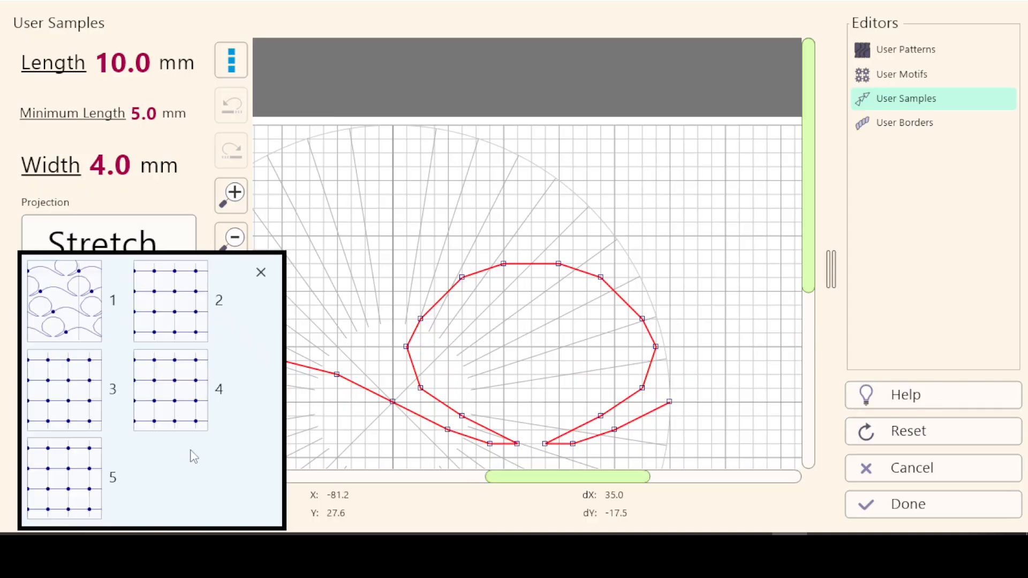
{"action": "left_click", "coordinate": [64, 303]}
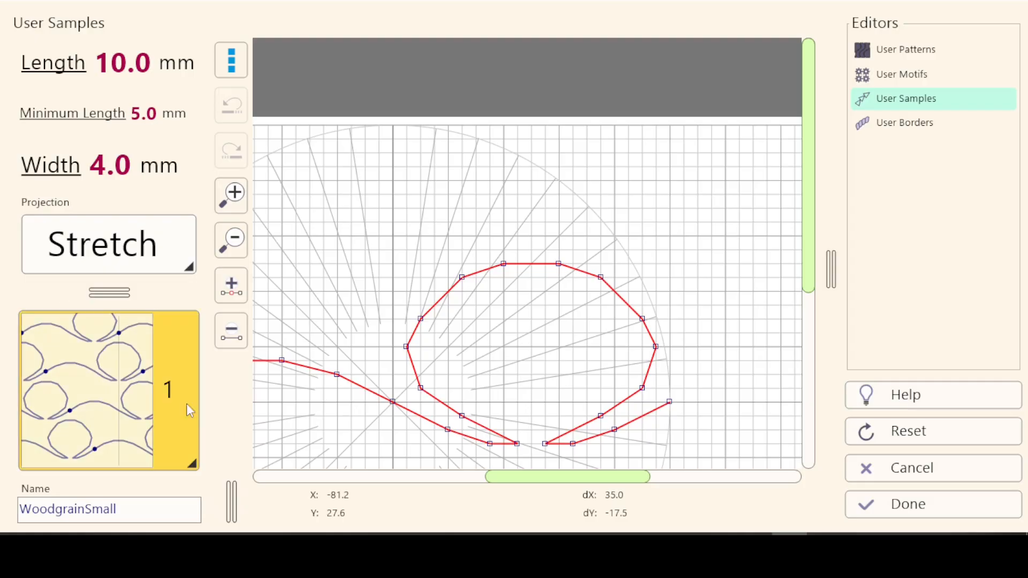
{"action": "left_click", "coordinate": [898, 498]}
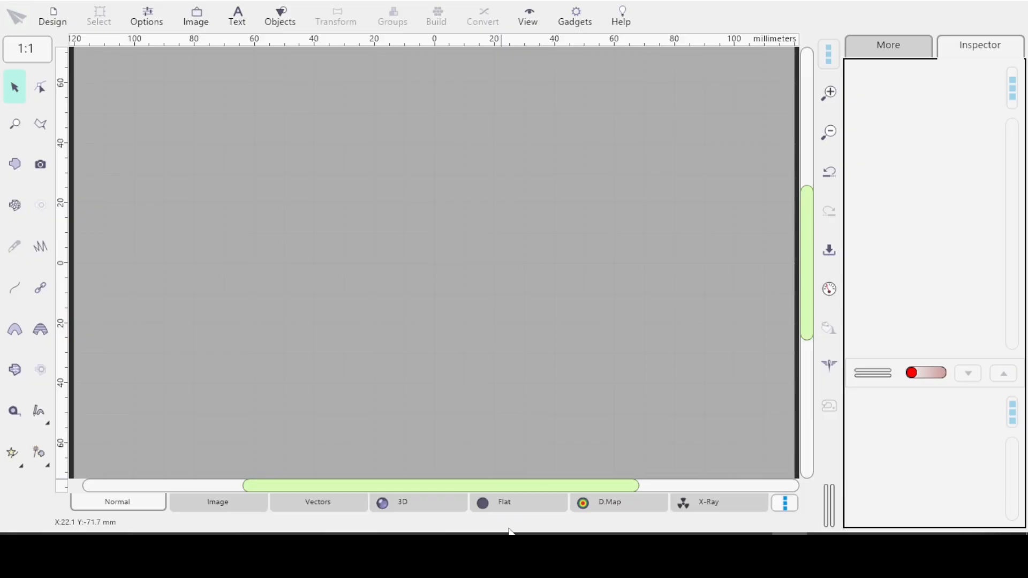
- Switch to the Word instructions and read the part about creating an outline object
{"action": "key", "text": "alt+Tab"}
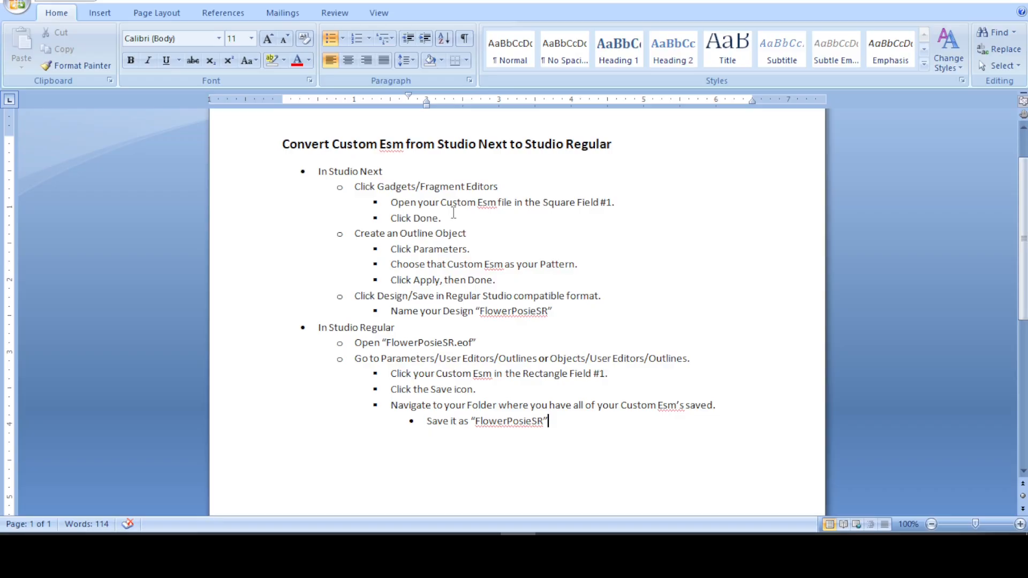
{"action": "left_click", "coordinate": [353, 234]}
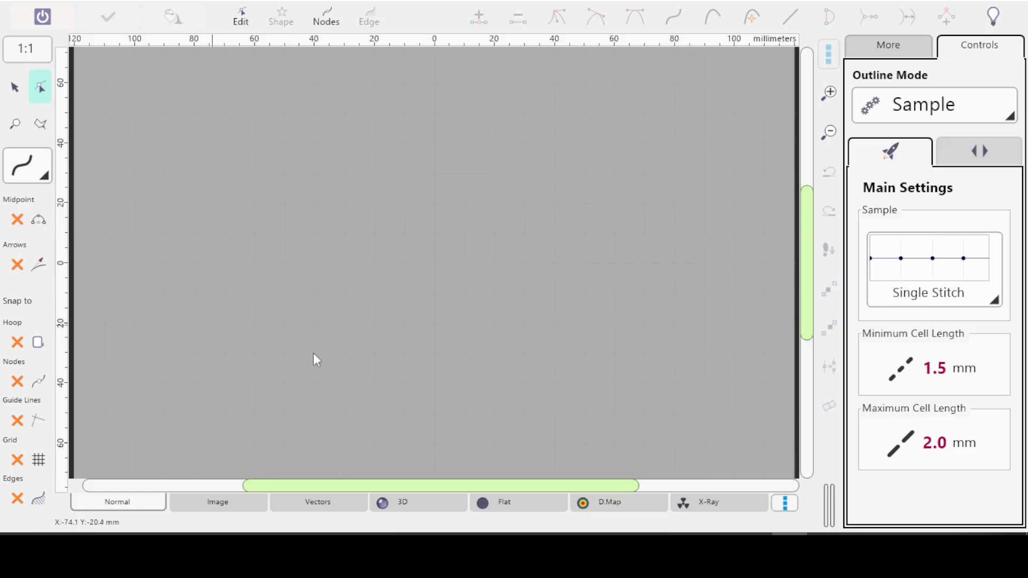
- Draw an arched Bézier Cubic outline about 86 mm wide and 39 mm high near the middle of the hoop, and finish the object
{"action": "left_click", "coordinate": [356, 301]}
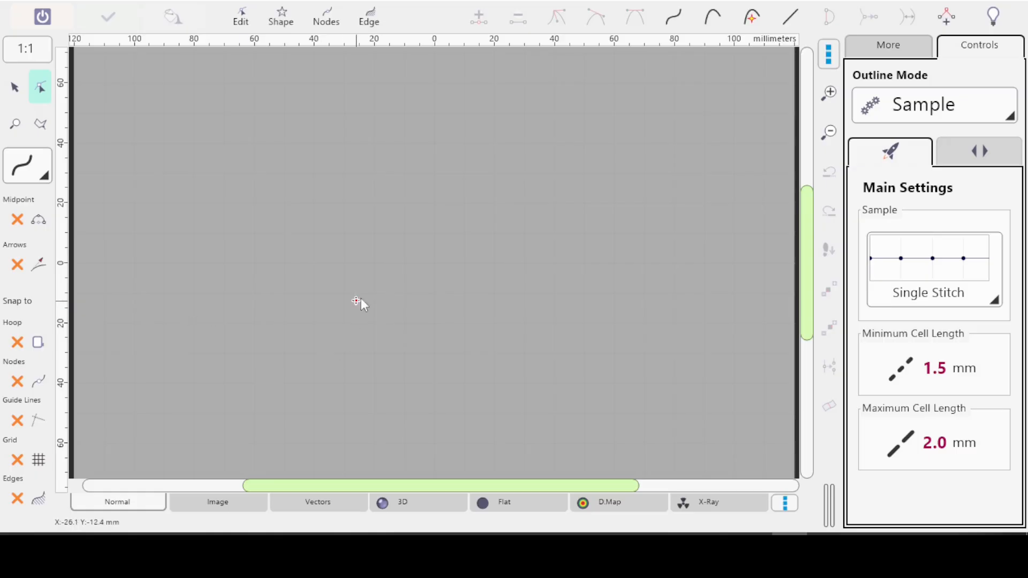
{"action": "left_click", "coordinate": [614, 295]}
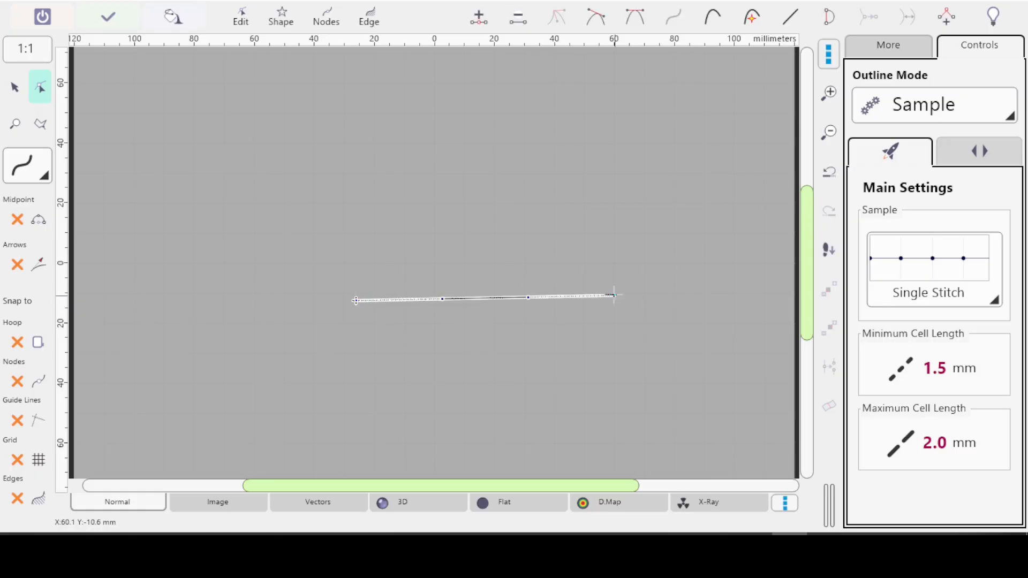
{"action": "left_click_drag", "start_coordinate": [487, 292], "coordinate": [484, 183]}
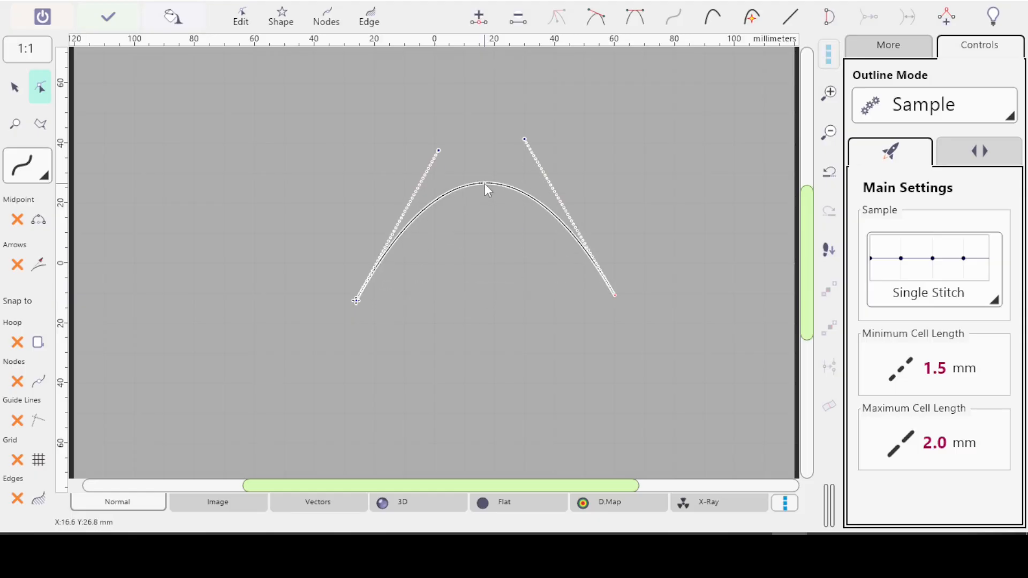
{"action": "left_click", "coordinate": [41, 175]}
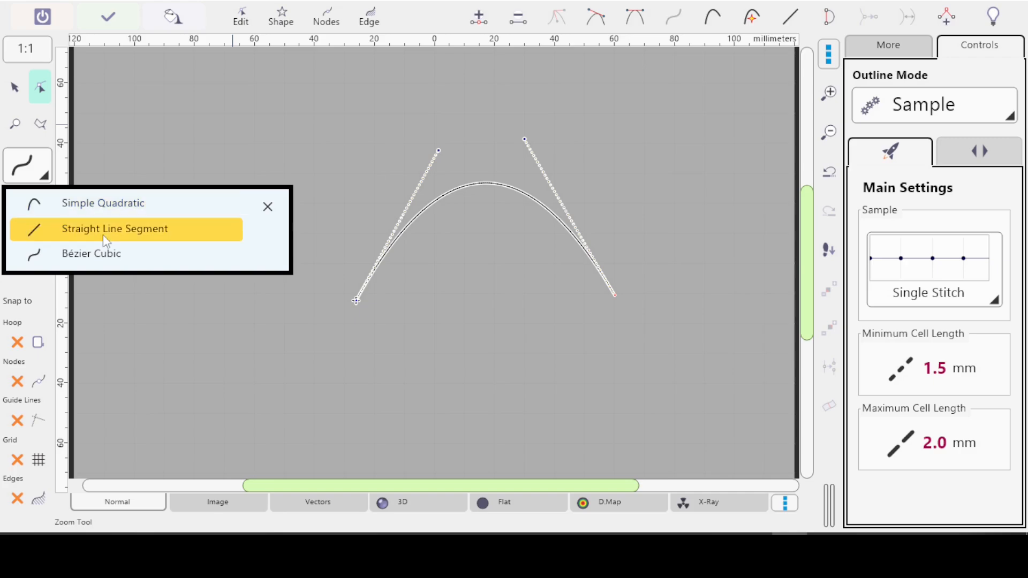
{"action": "left_click", "coordinate": [105, 257]}
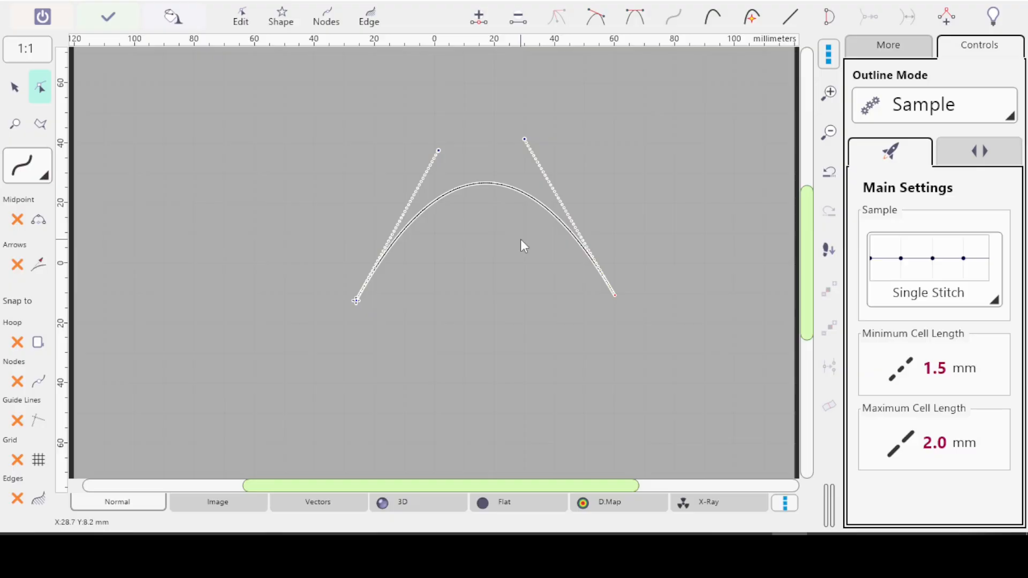
{"action": "key", "text": "Return"}
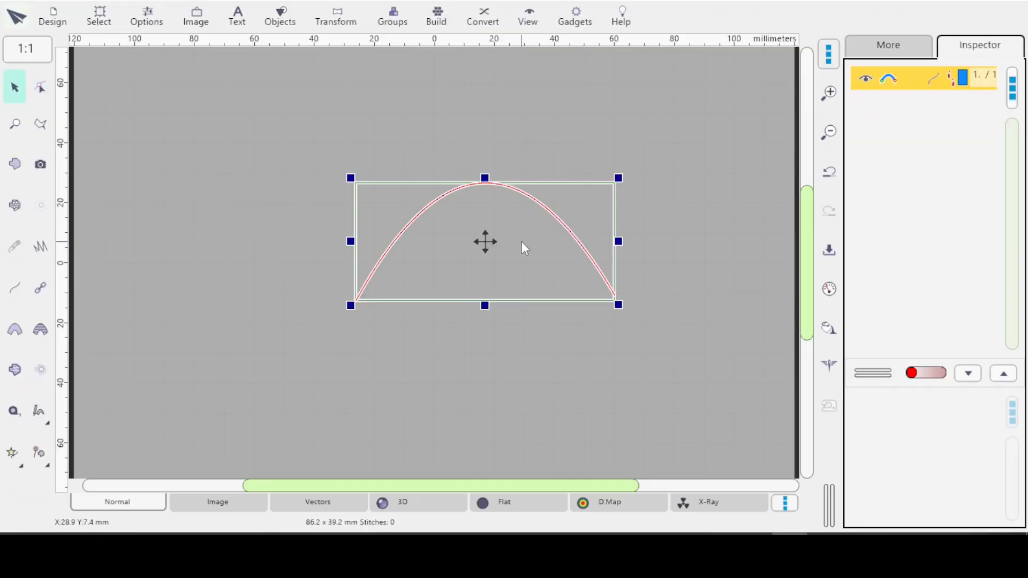
- Assign the WoodgrainSmall sample to the arched outline in its parameters, apply it and view the stitches in 3D
{"action": "left_click", "coordinate": [830, 291]}
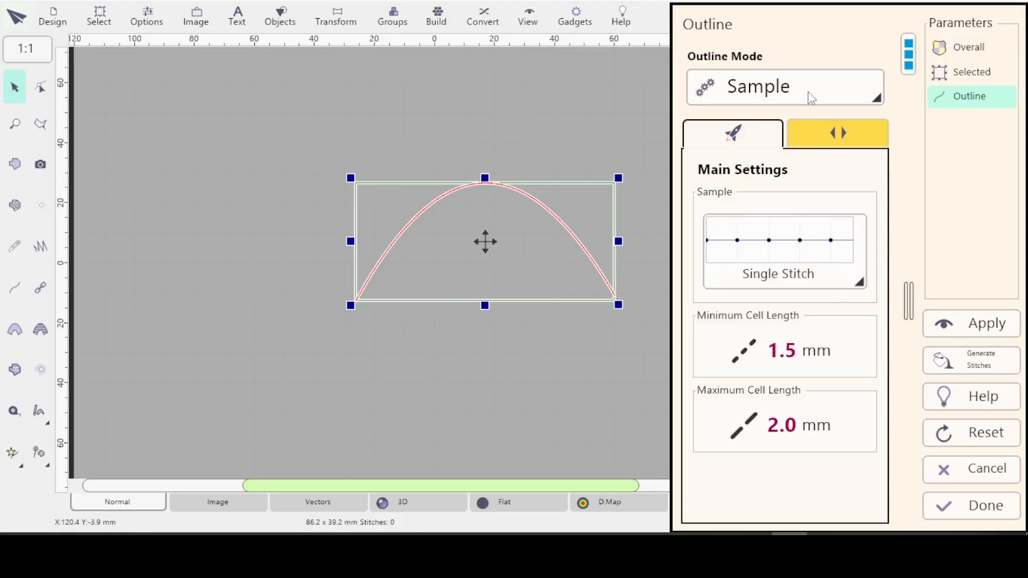
{"action": "left_click", "coordinate": [807, 85]}
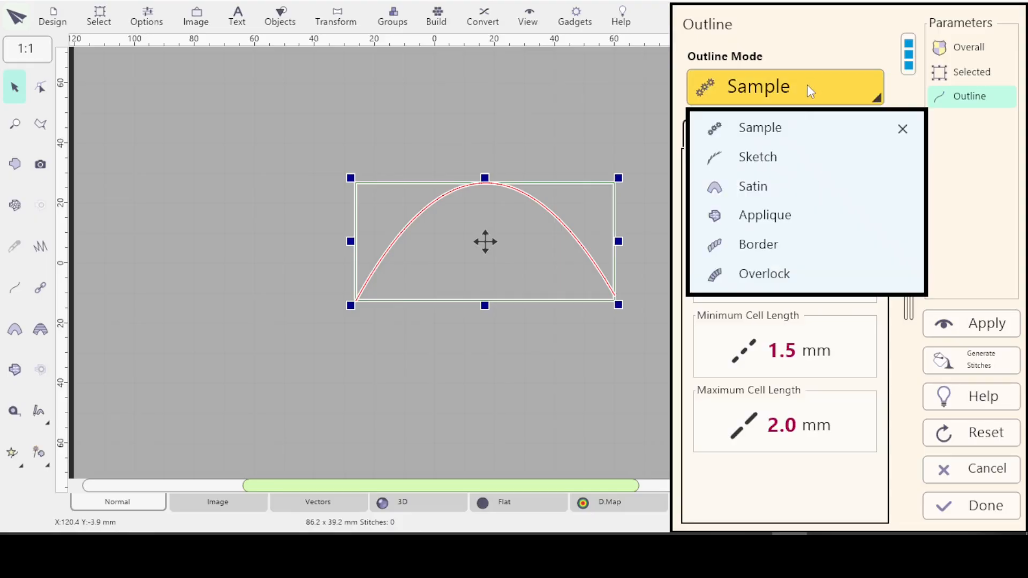
{"action": "left_click", "coordinate": [957, 222]}
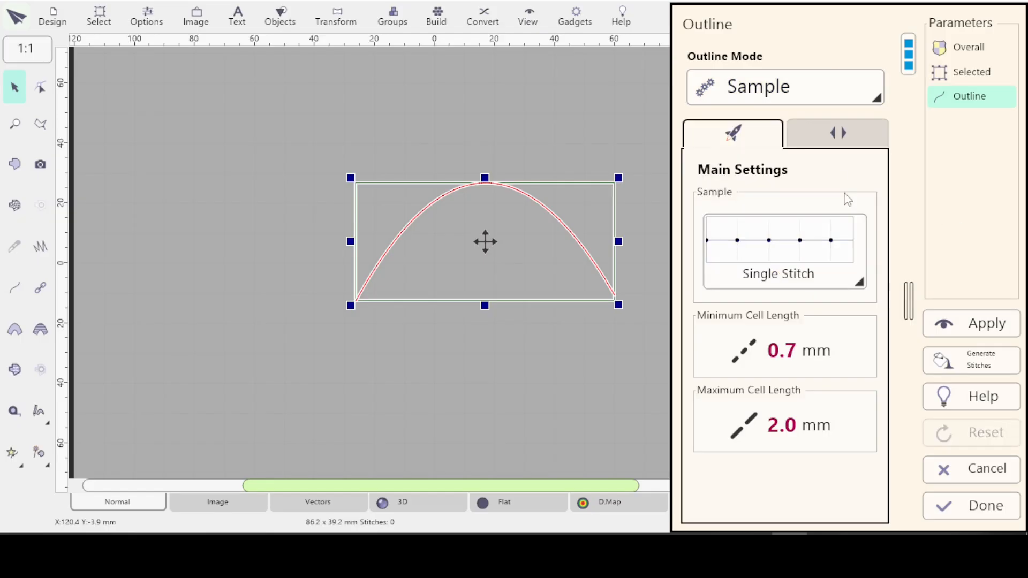
{"action": "left_click", "coordinate": [859, 282]}
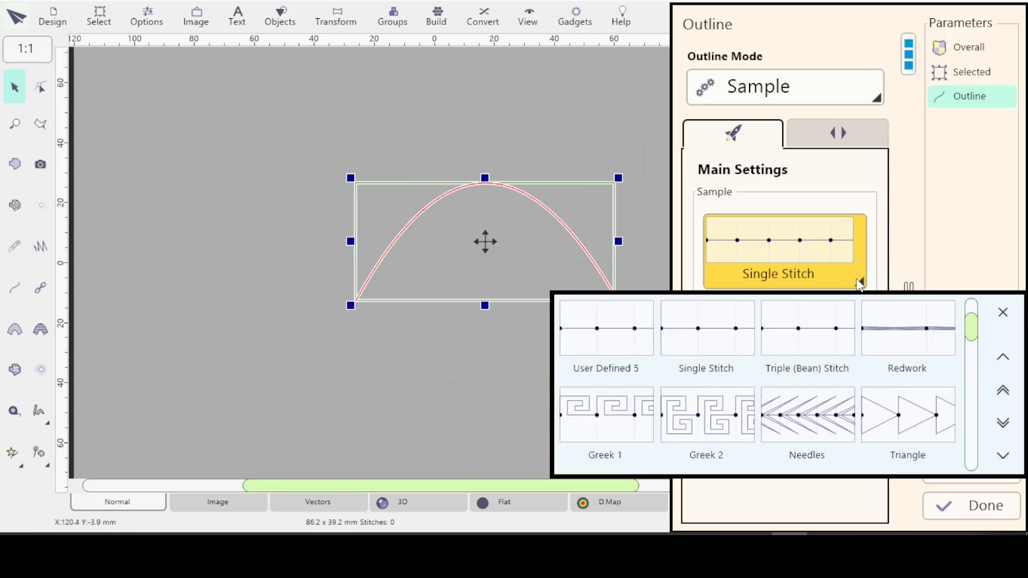
{"action": "left_click_drag", "start_coordinate": [971, 328], "coordinate": [971, 306]}
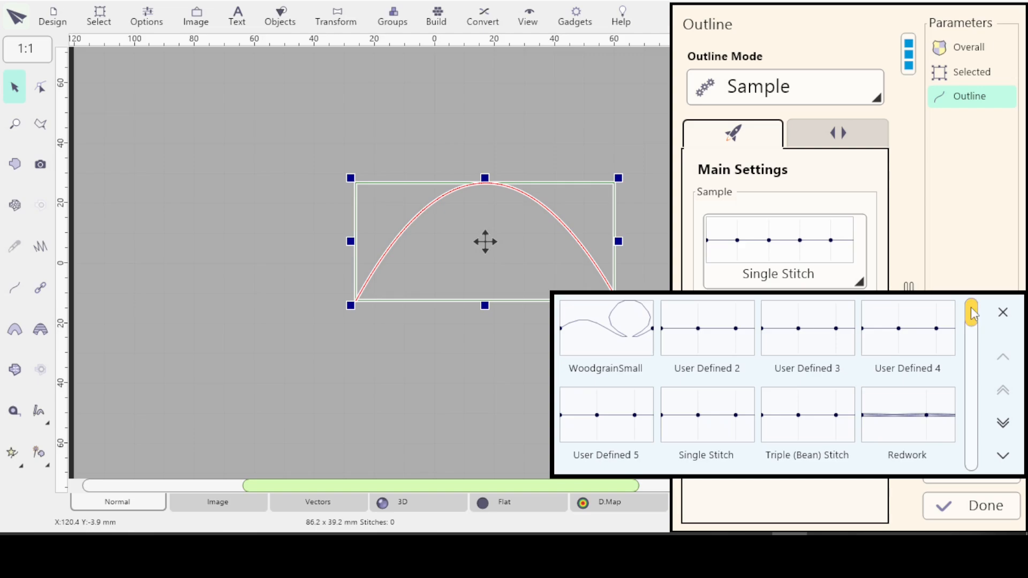
{"action": "left_click", "coordinate": [621, 338]}
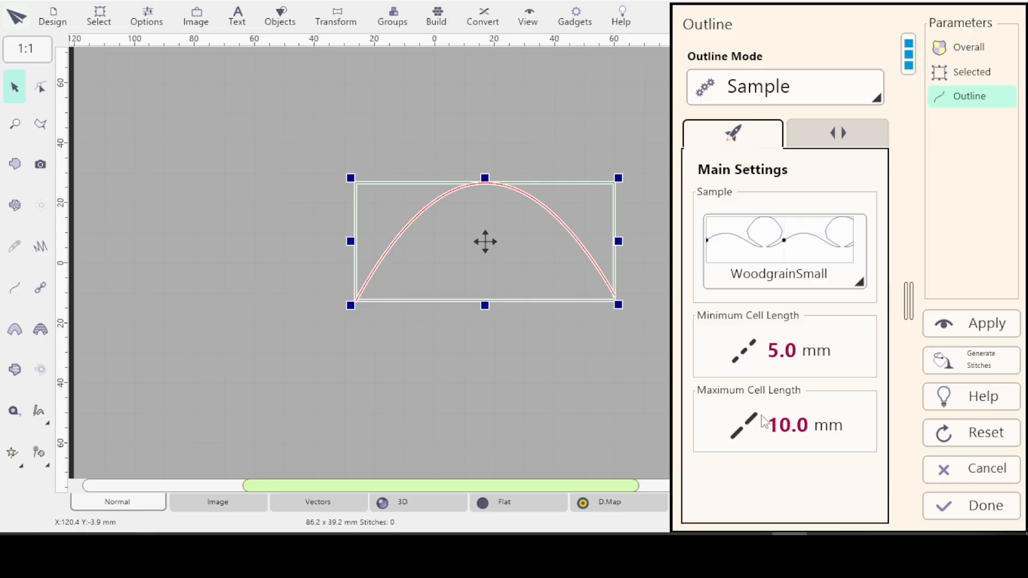
{"action": "left_click", "coordinate": [982, 323]}
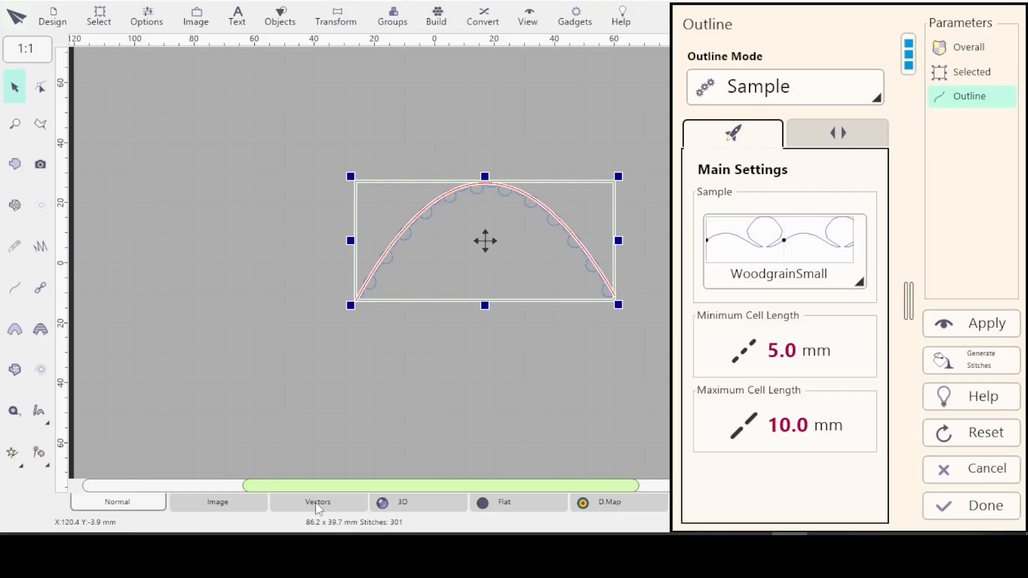
{"action": "left_click", "coordinate": [410, 503]}
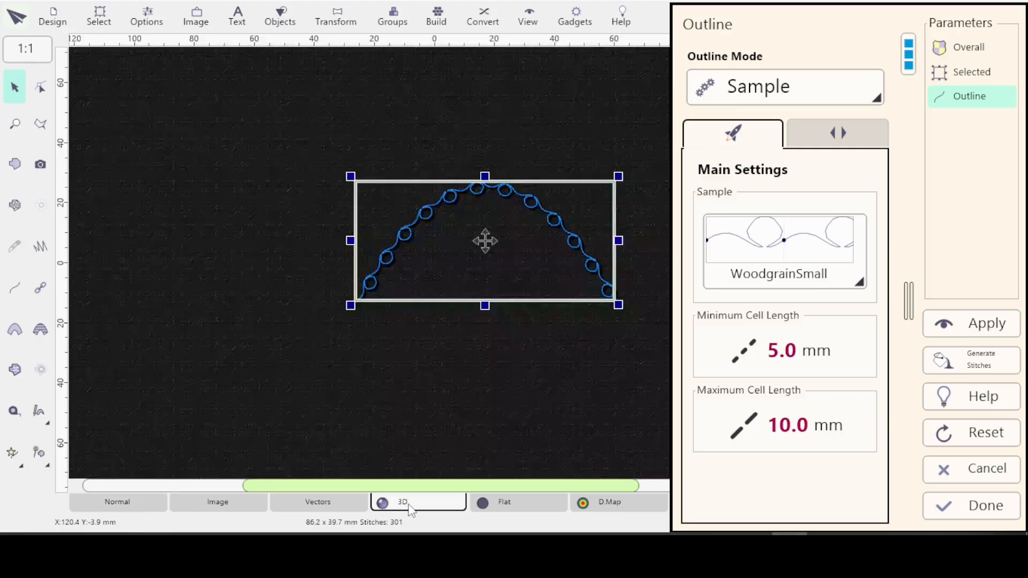
- Check the outline's side settings and main settings, then accept the WoodgrainSmall outline parameters
{"action": "left_click", "coordinate": [844, 138]}
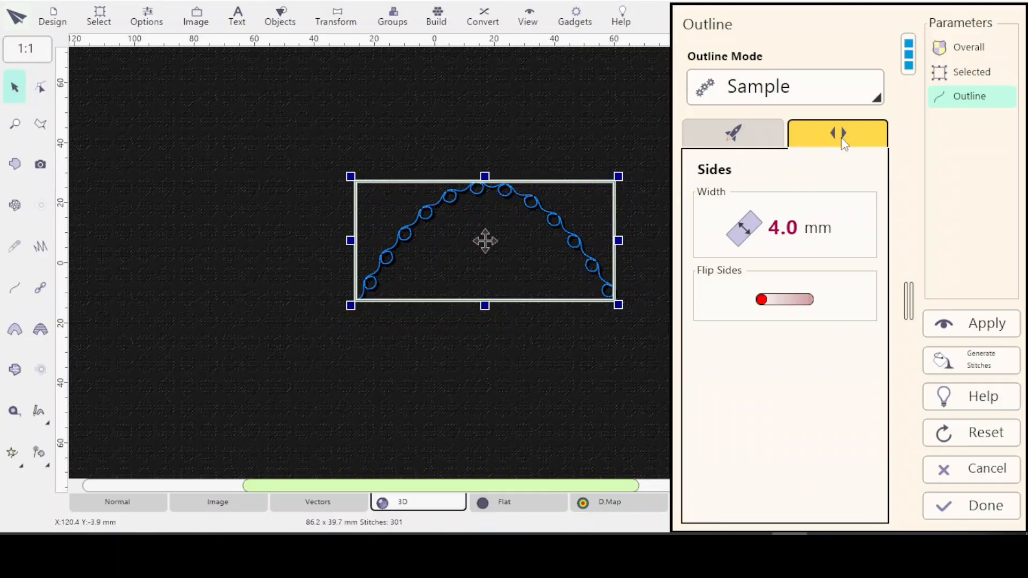
{"action": "left_click", "coordinate": [743, 127]}
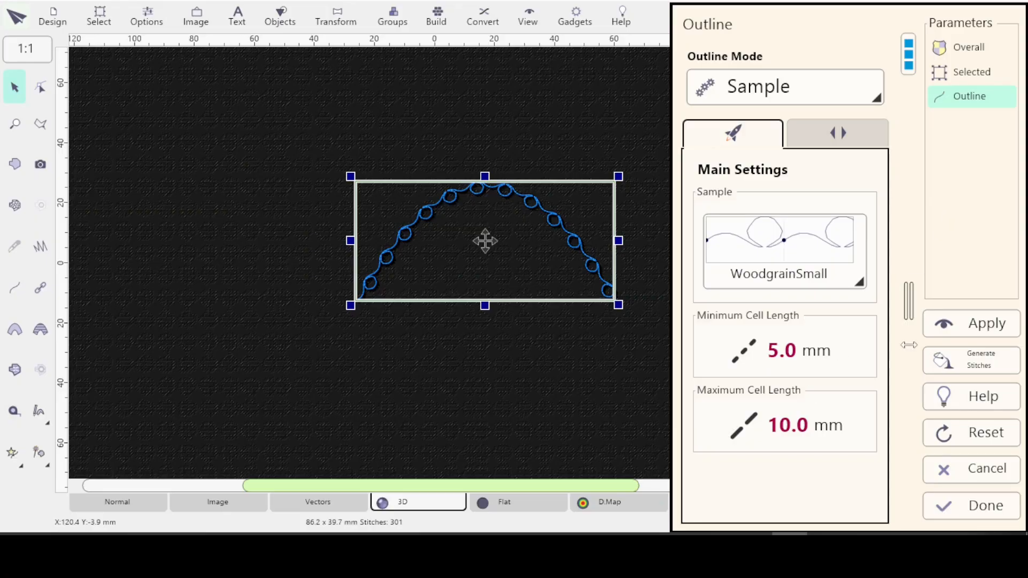
{"action": "left_click", "coordinate": [982, 509]}
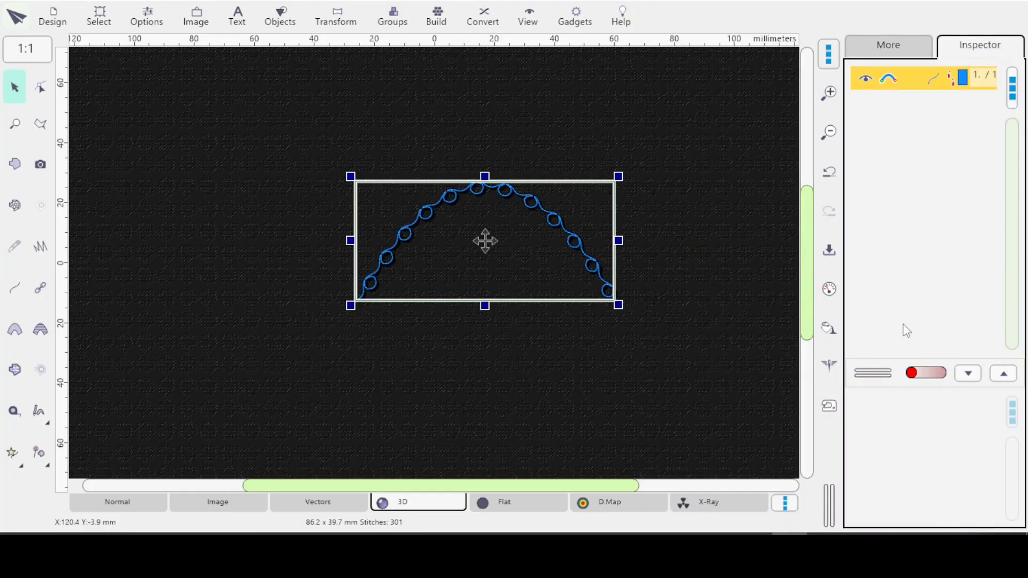
- Switch to the Word instructions, read the part about saving in Regular Studio compatible format, and return to Studio Next
{"action": "key", "text": "alt+Tab"}
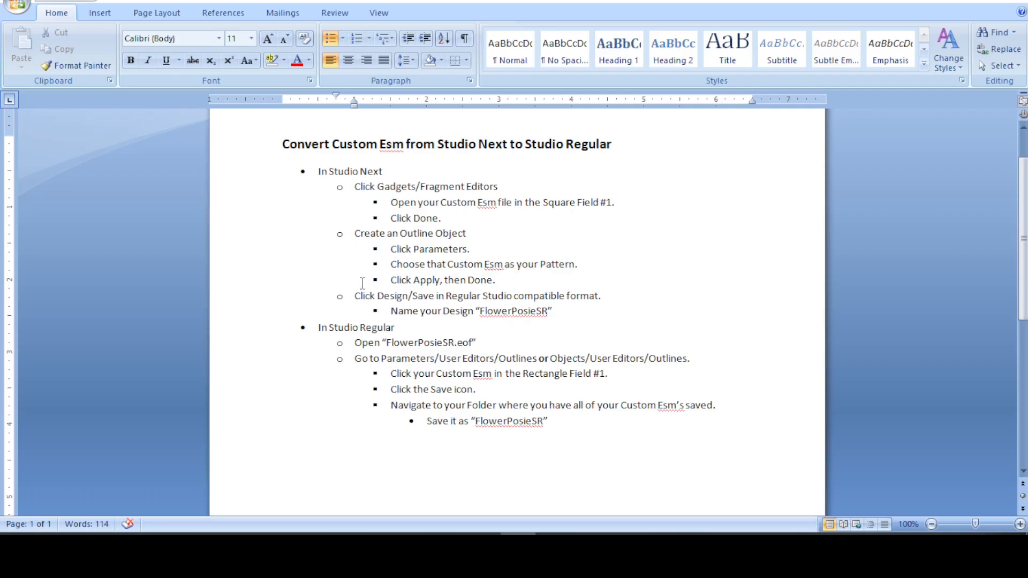
{"action": "left_click", "coordinate": [350, 296]}
{"action": "left_click", "coordinate": [560, 311]}
{"action": "key", "text": "alt+Tab"}
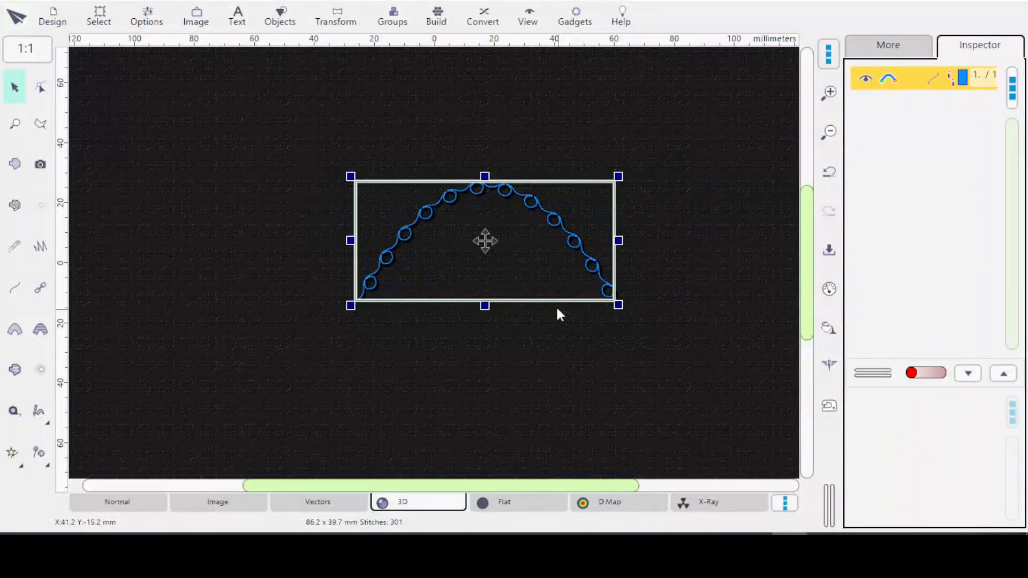
- Start saving the design in Regular Studio compatible format and go up to the EsmOutlines folder
{"action": "left_click", "coordinate": [58, 22]}
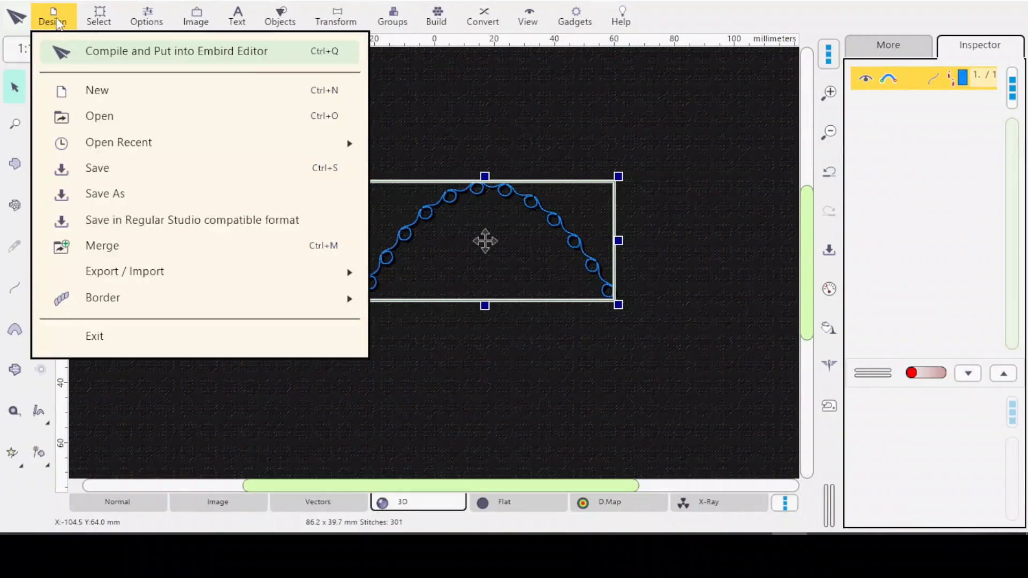
{"action": "left_click", "coordinate": [137, 217]}
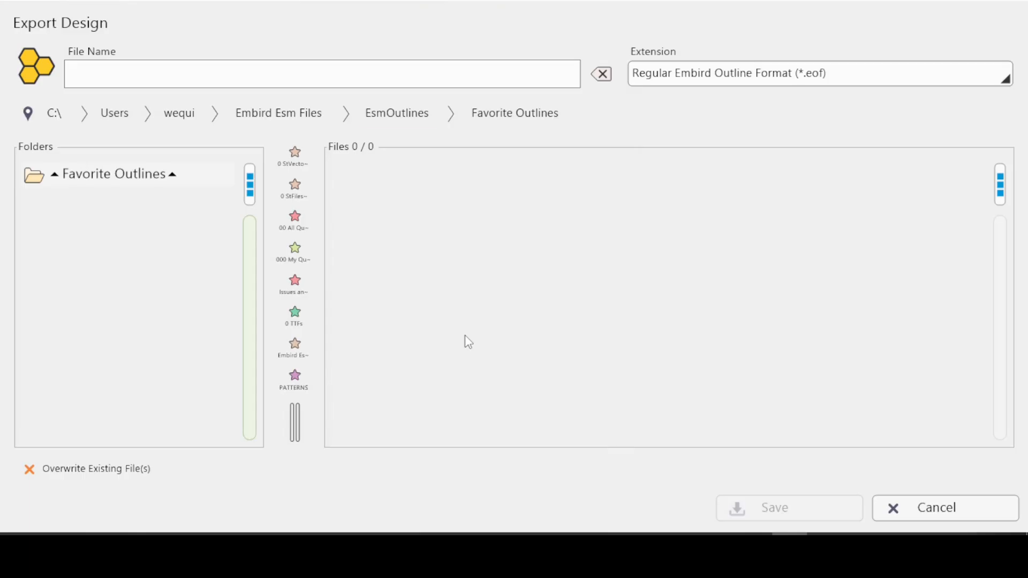
{"action": "left_click", "coordinate": [406, 117]}
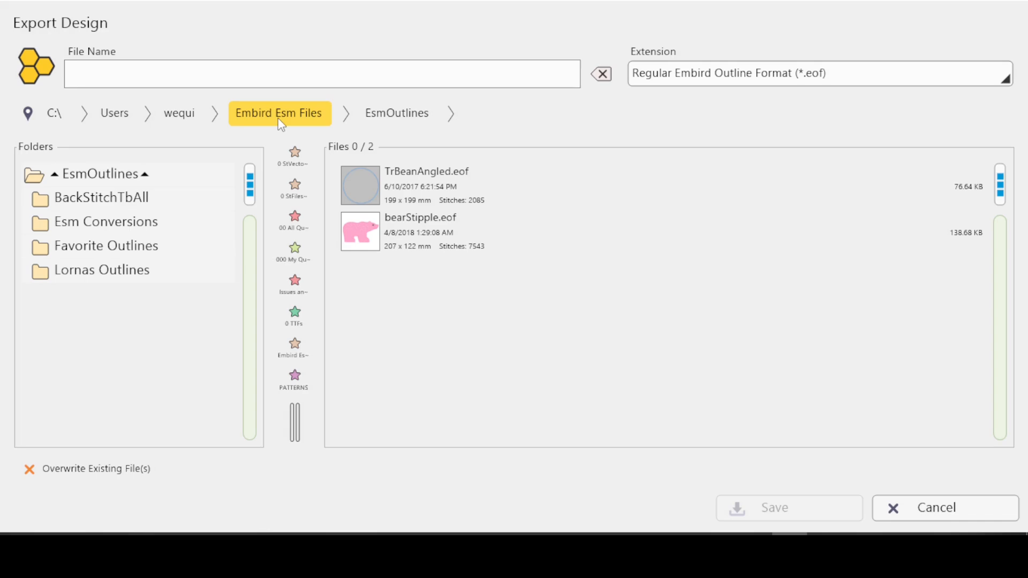
- Add a new sub-folder inside EsmOutlines and name it Esm Conv Favs
{"action": "right_click", "coordinate": [404, 121]}
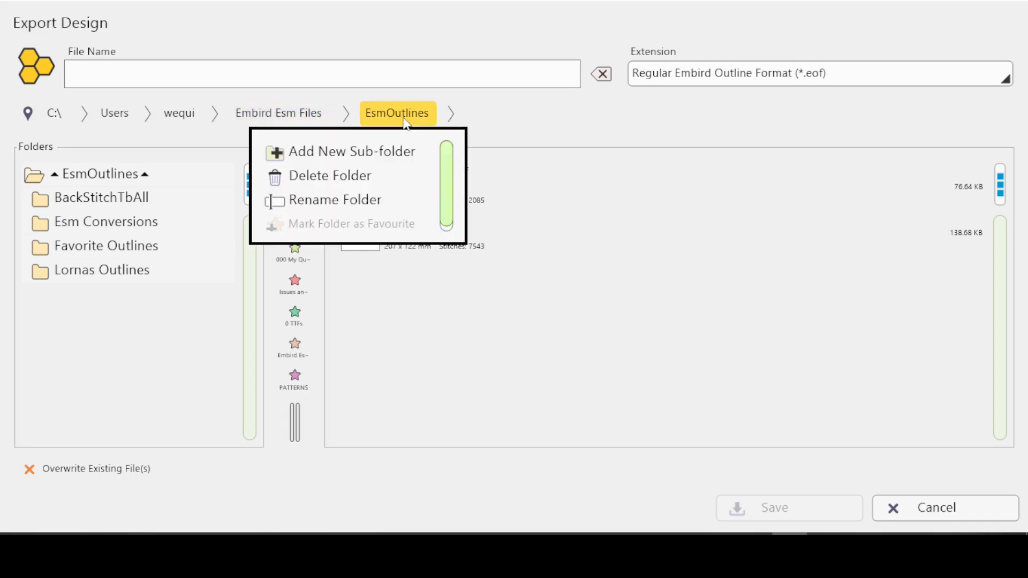
{"action": "left_click", "coordinate": [348, 154]}
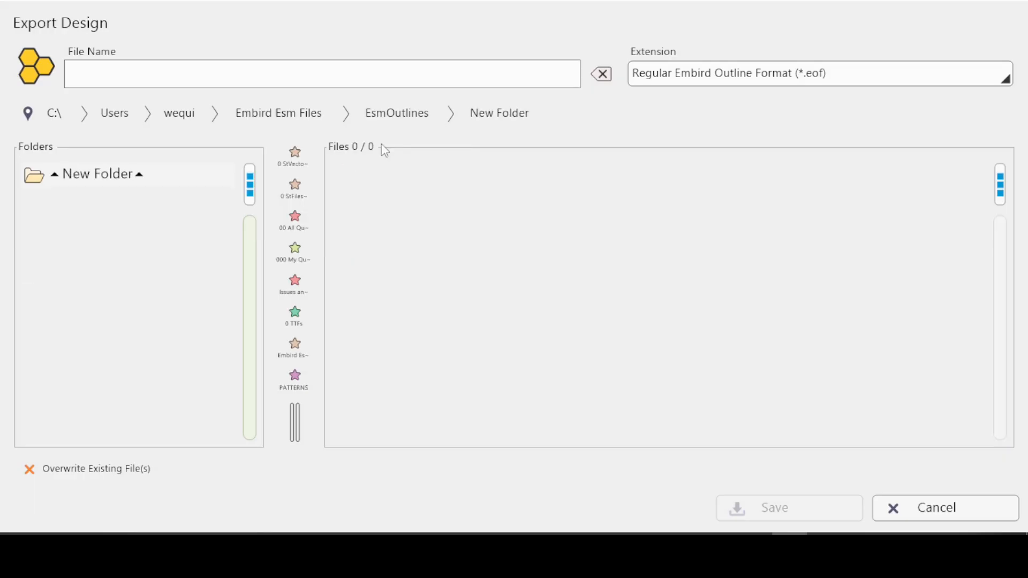
{"action": "right_click", "coordinate": [504, 121]}
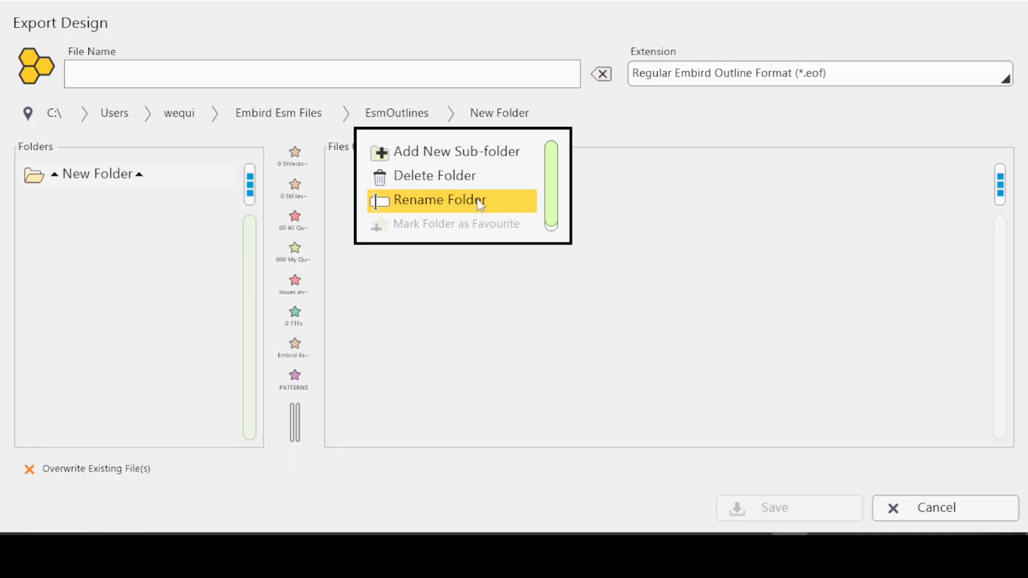
{"action": "left_click", "coordinate": [480, 201]}
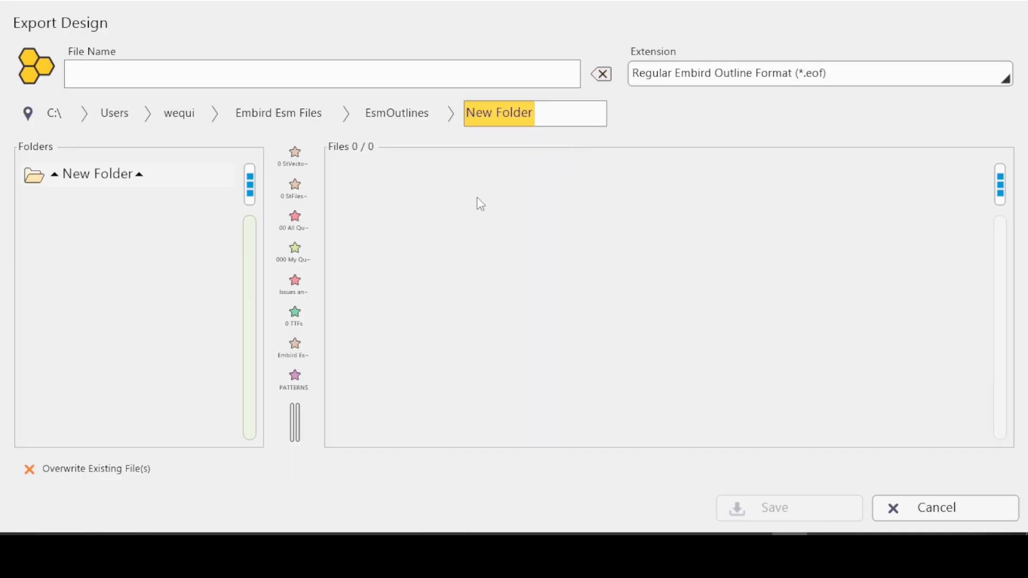
{"action": "type", "text": "Es"}
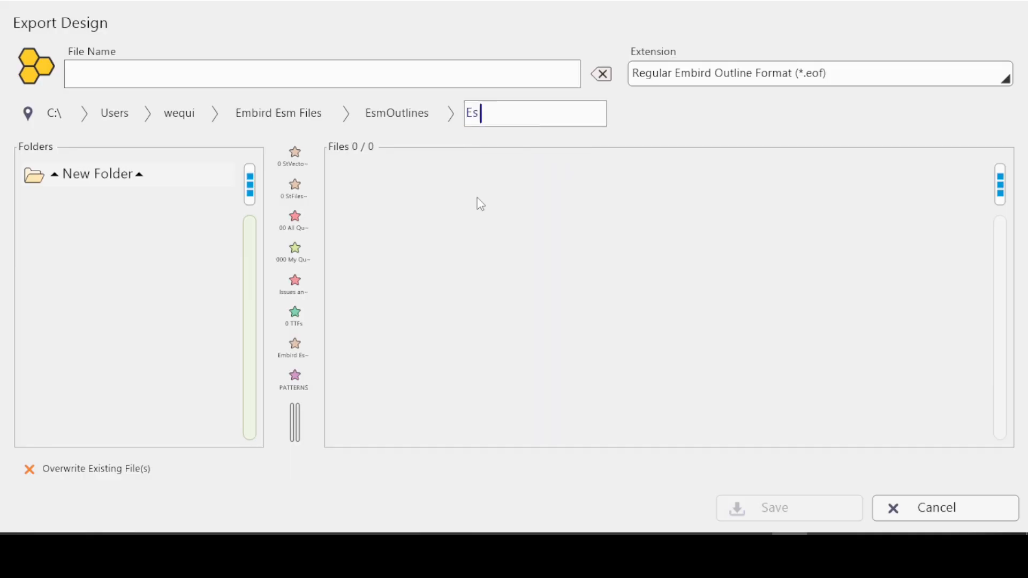
{"action": "type", "text": "m Conv Favs"}
{"action": "key", "text": "Return"}
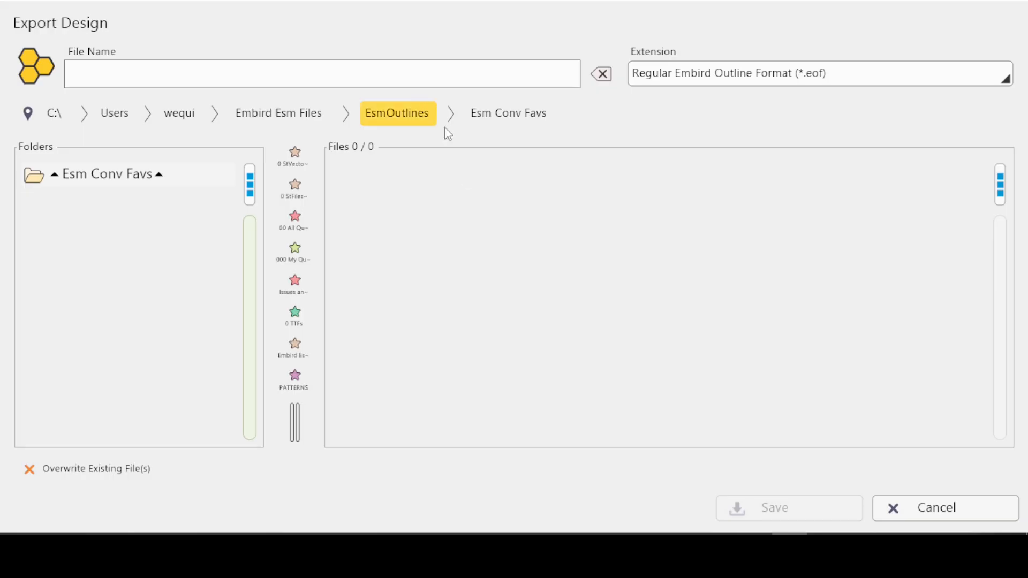
- Reopen the Esm Conv Favs folder from EsmOutlines and delete it
{"action": "left_click", "coordinate": [415, 114]}
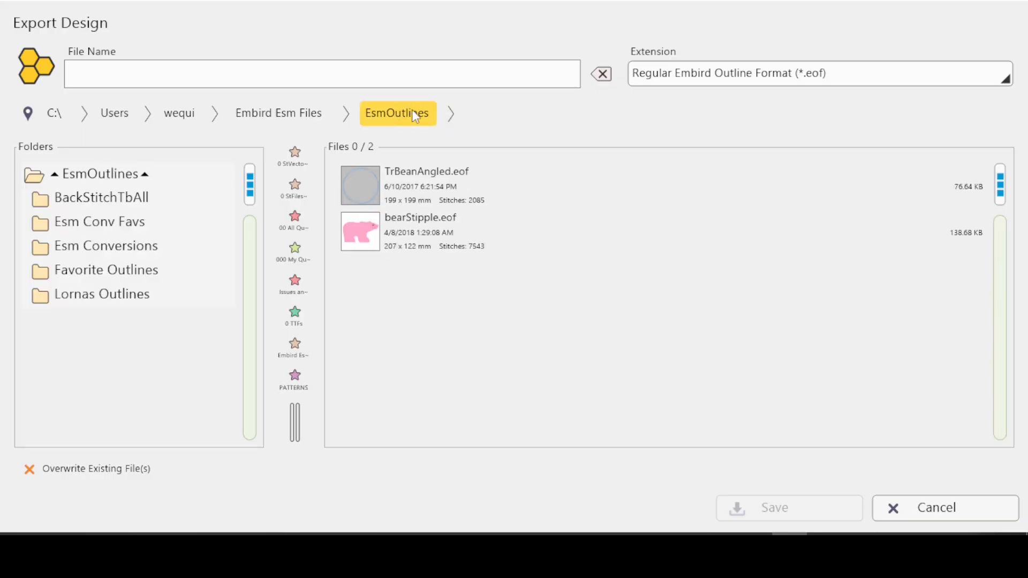
{"action": "left_click", "coordinate": [110, 229]}
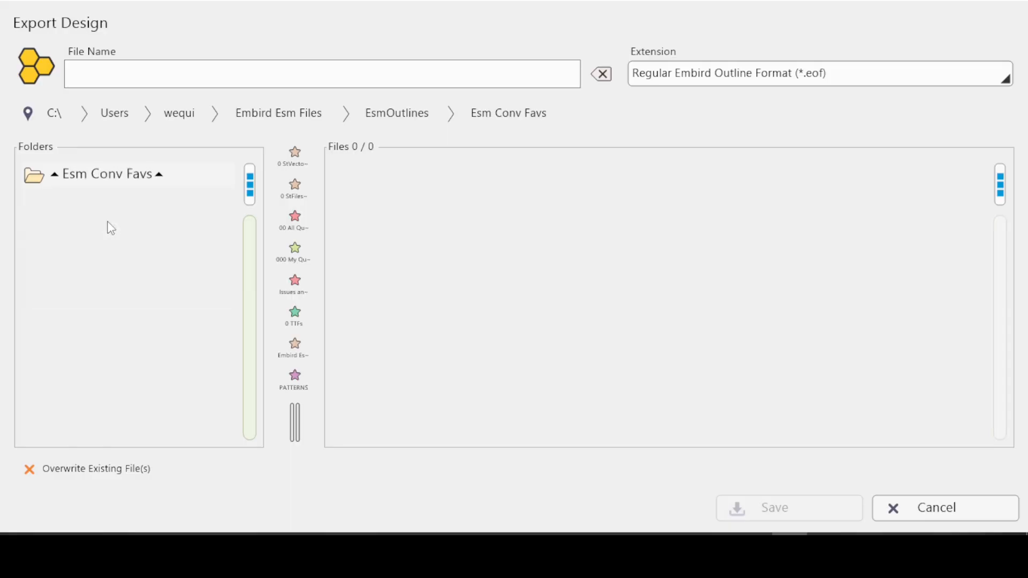
{"action": "right_click", "coordinate": [513, 114]}
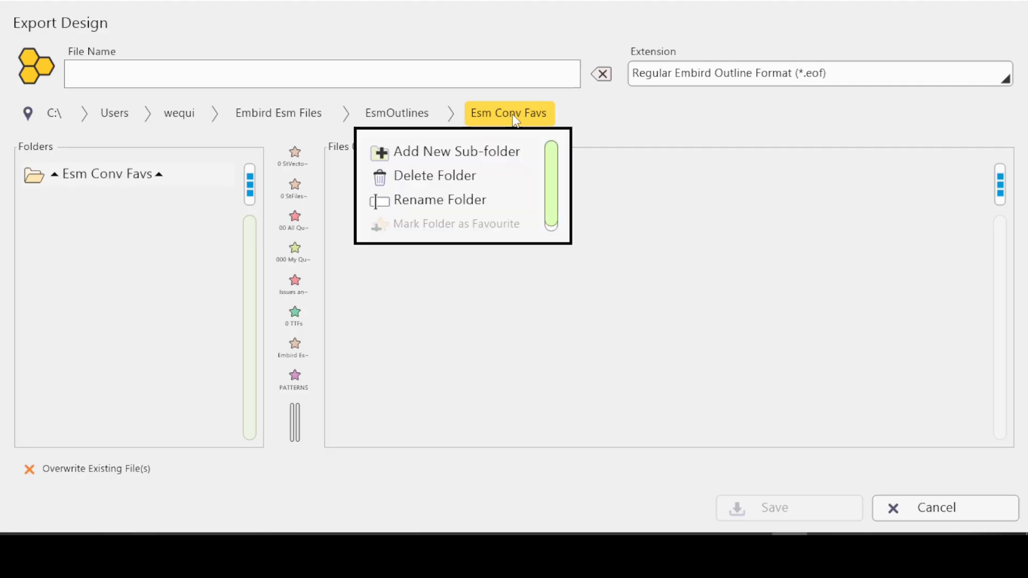
{"action": "left_click", "coordinate": [443, 175]}
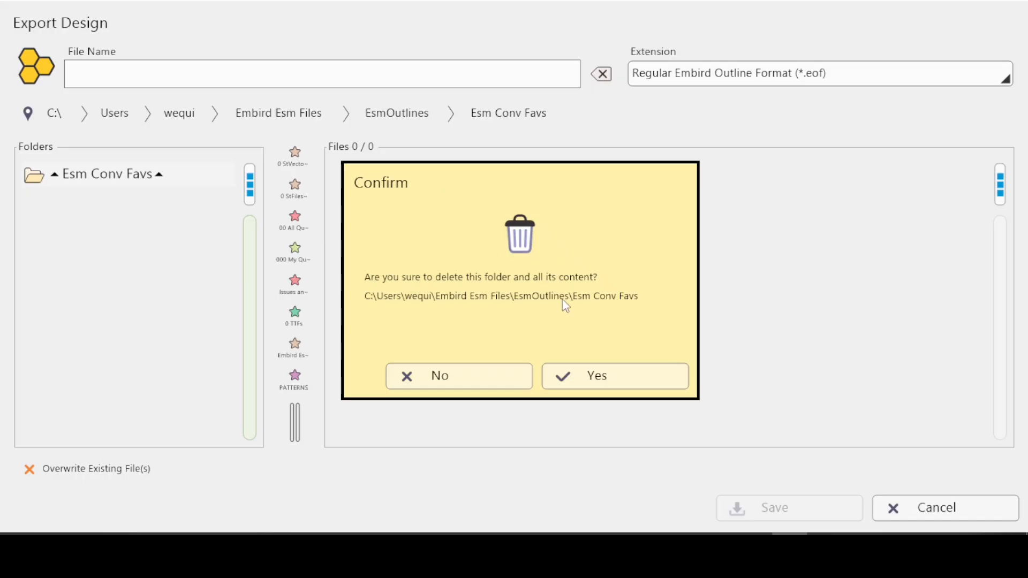
{"action": "left_click", "coordinate": [603, 376]}
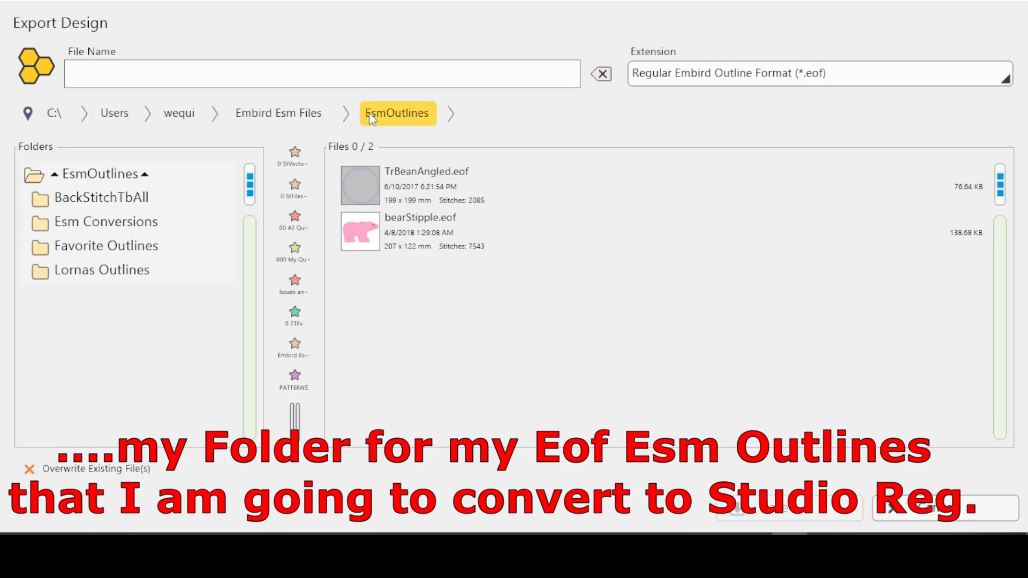
- Browse from the C: drive through Users and the personal folder to Embird Esm Files and EsmOutlines, and check the Favorite Outlines folder
{"action": "left_click", "coordinate": [27, 114]}
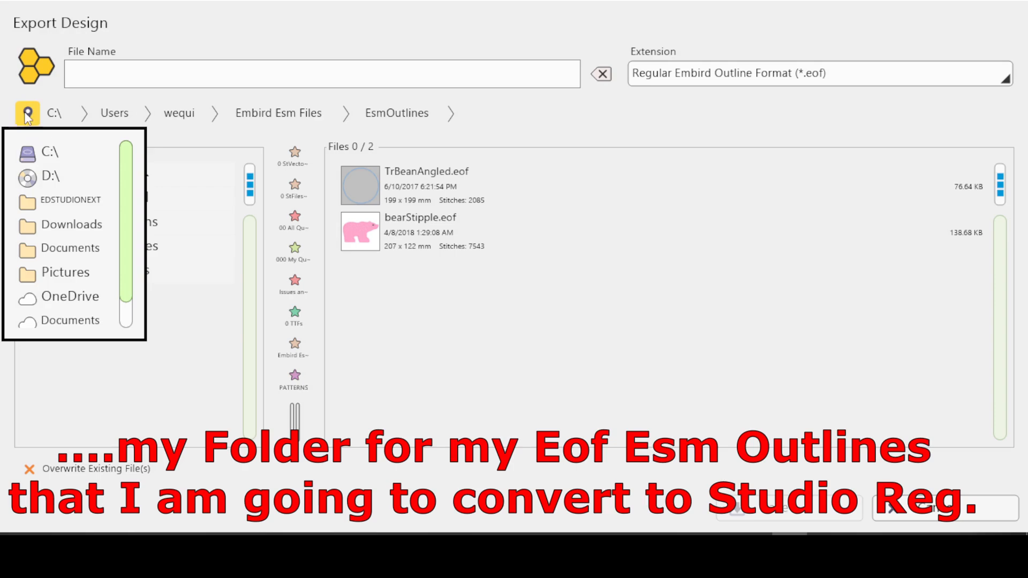
{"action": "left_click", "coordinate": [51, 152]}
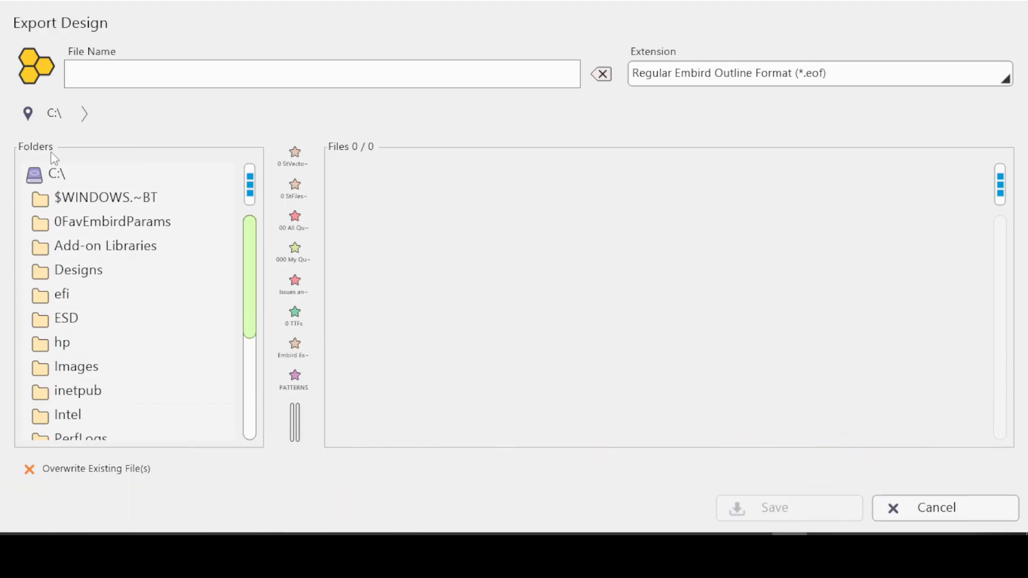
{"action": "left_click_drag", "start_coordinate": [252, 321], "coordinate": [252, 428]}
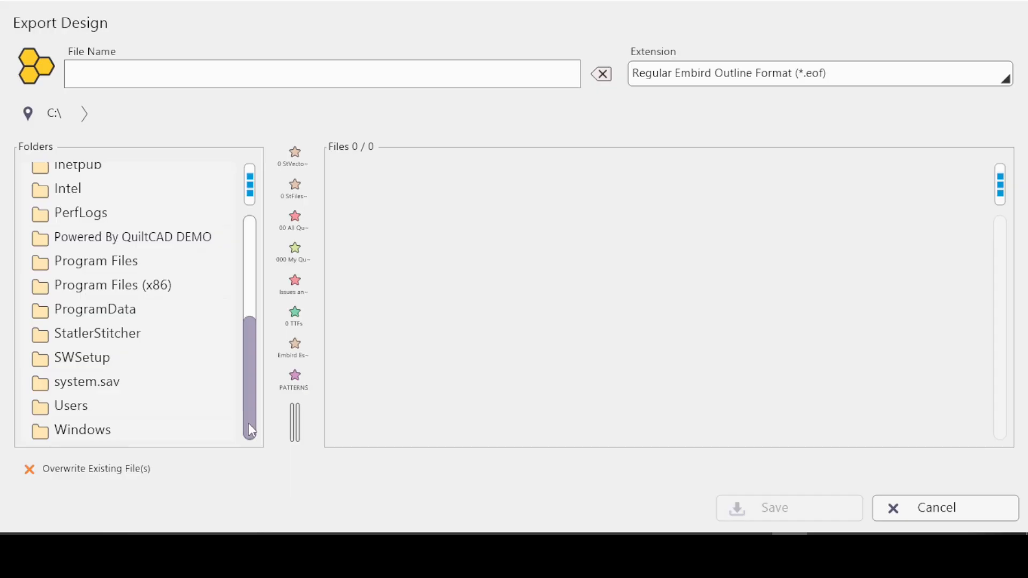
{"action": "left_click", "coordinate": [87, 406]}
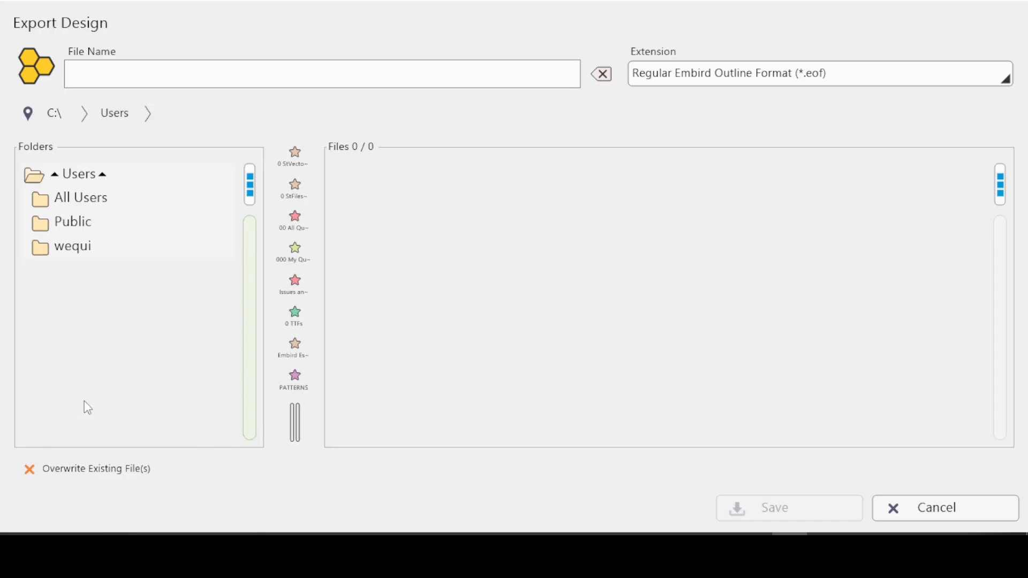
{"action": "left_click", "coordinate": [76, 249]}
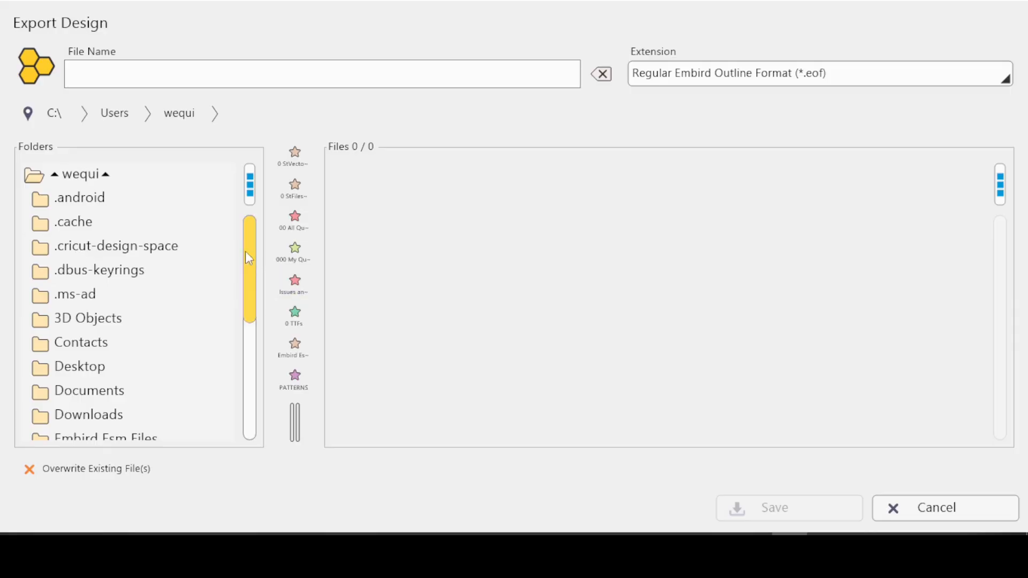
{"action": "left_click_drag", "start_coordinate": [249, 258], "coordinate": [255, 321]}
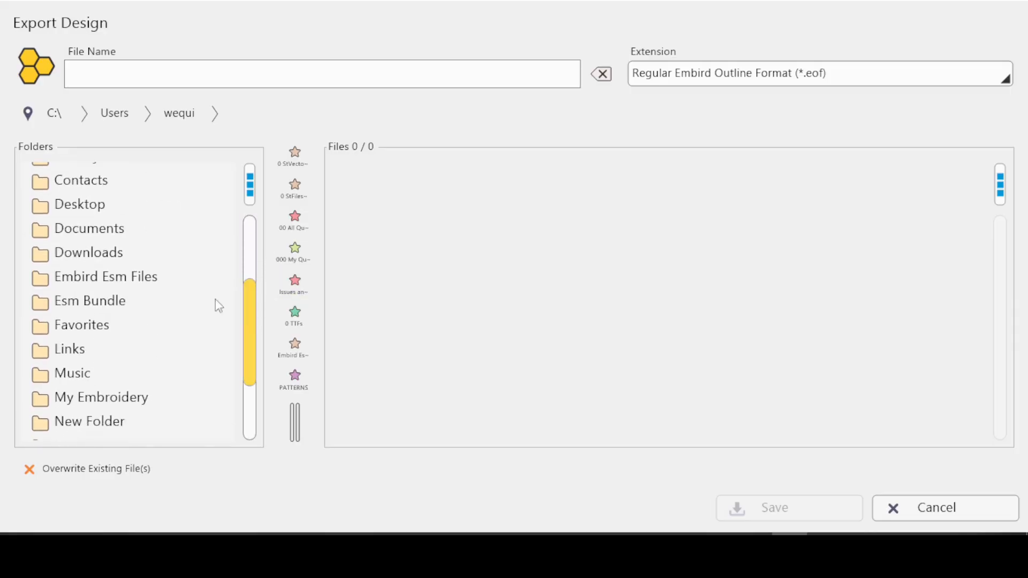
{"action": "left_click", "coordinate": [130, 278]}
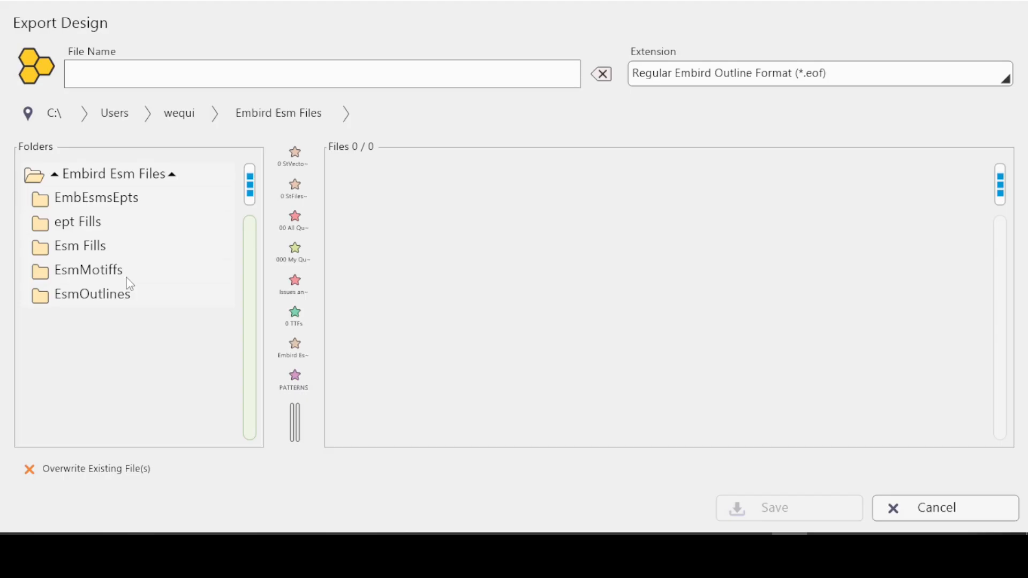
{"action": "left_click", "coordinate": [121, 296]}
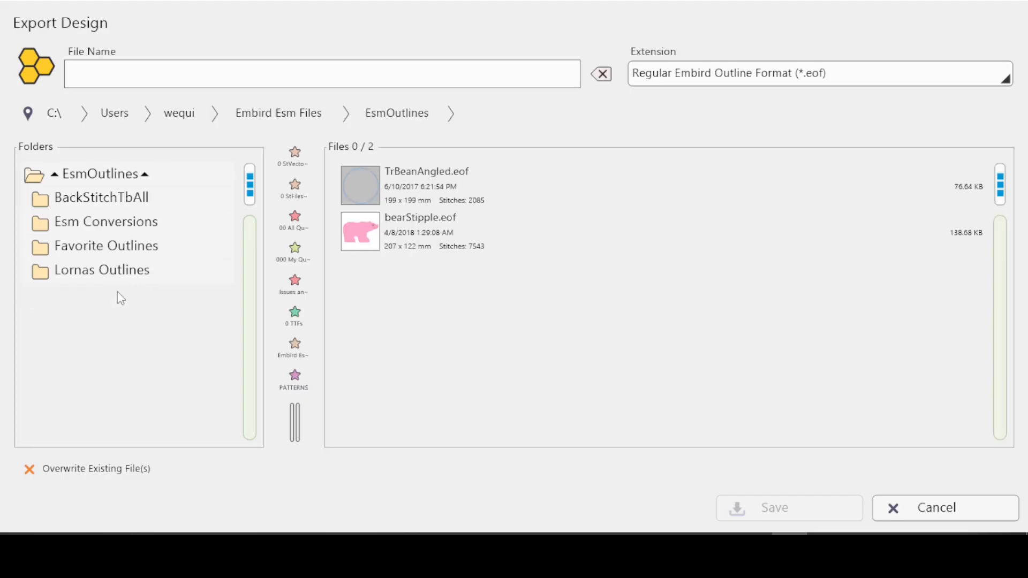
{"action": "left_click", "coordinate": [127, 244]}
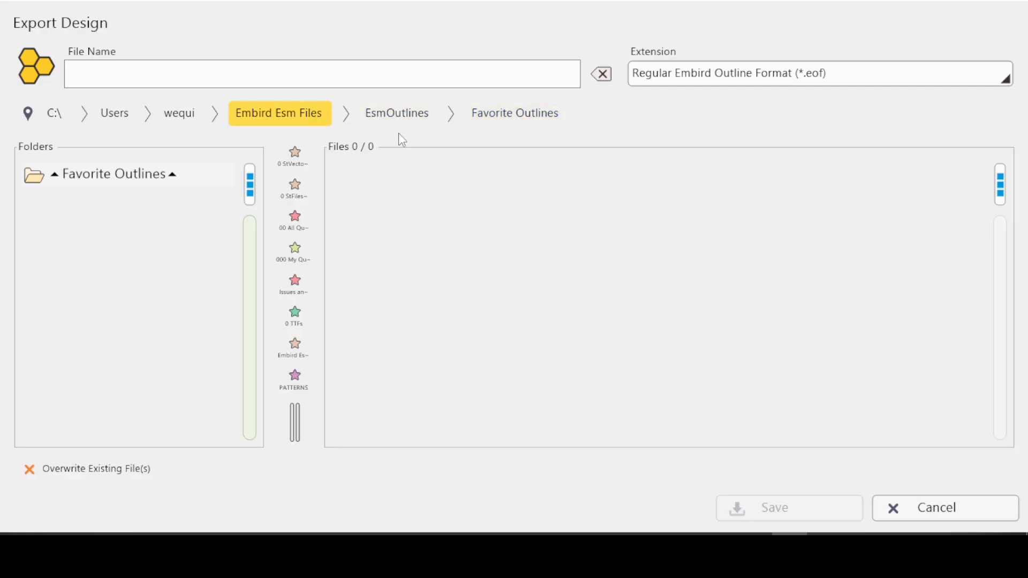
{"action": "left_click", "coordinate": [395, 117]}
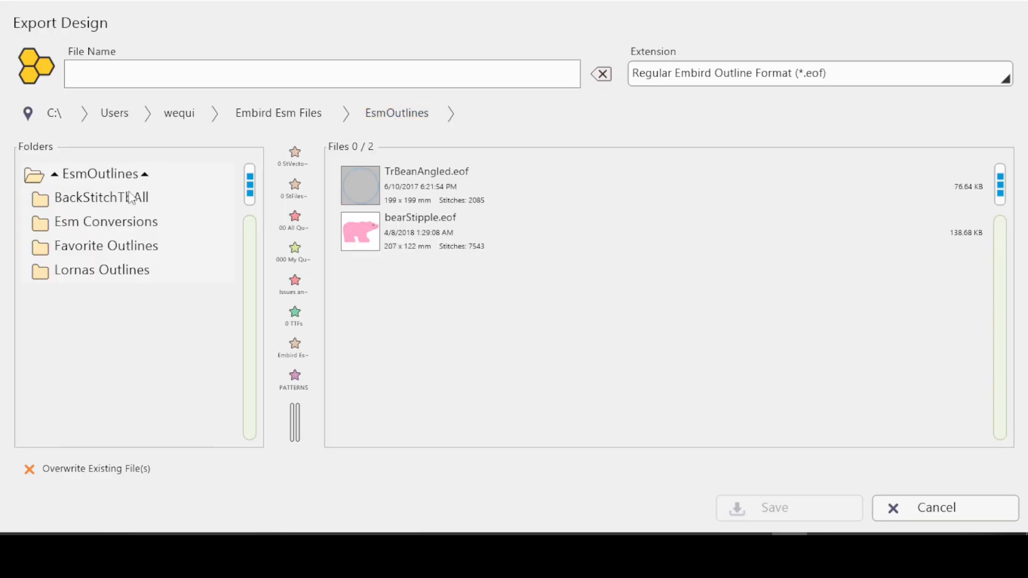
- Open the Esm Conversions folder inside EsmOutlines and rename it Esm SR eof Conversions
{"action": "left_click", "coordinate": [134, 222]}
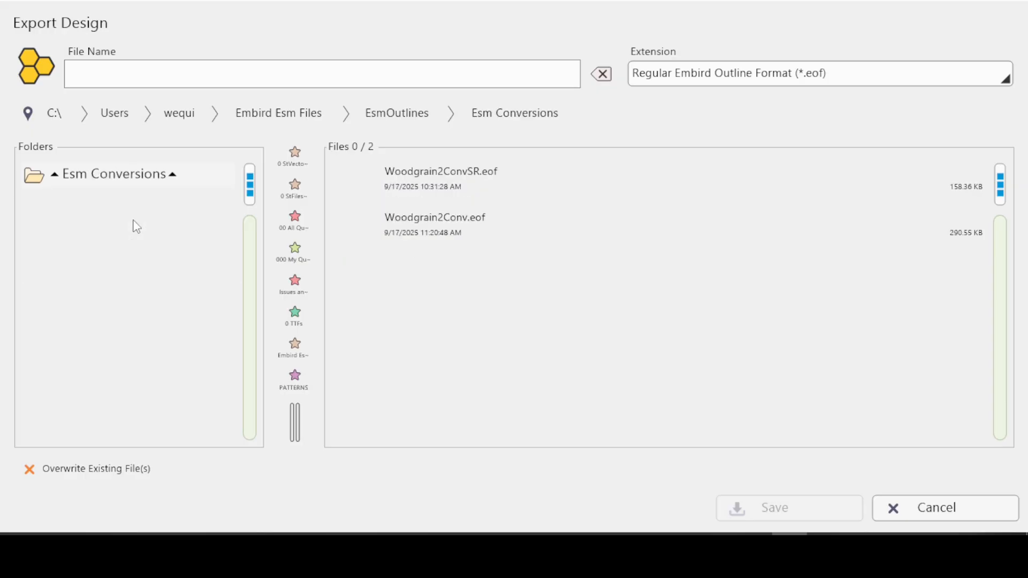
{"action": "left_click", "coordinate": [513, 113]}
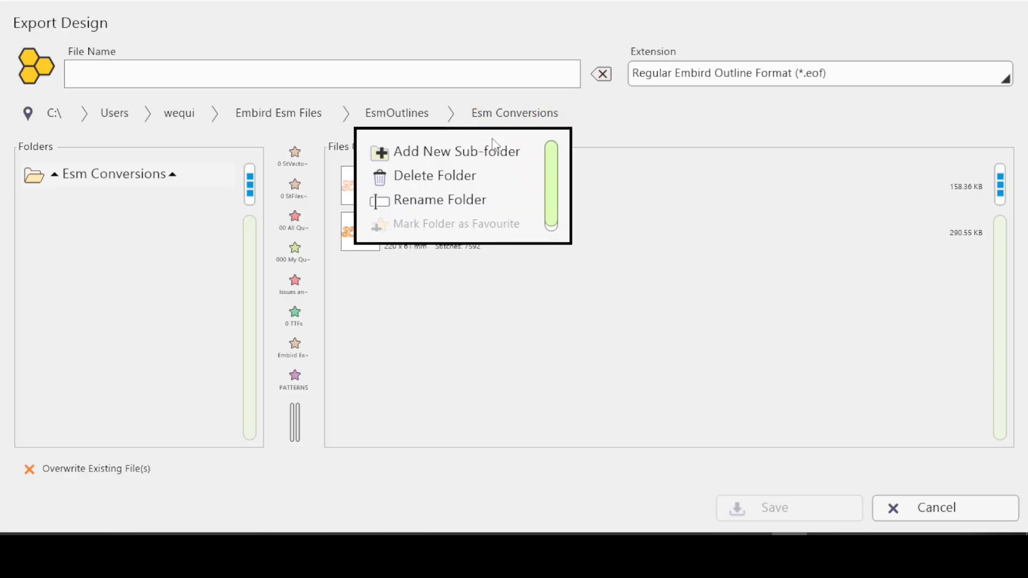
{"action": "left_click", "coordinate": [471, 200]}
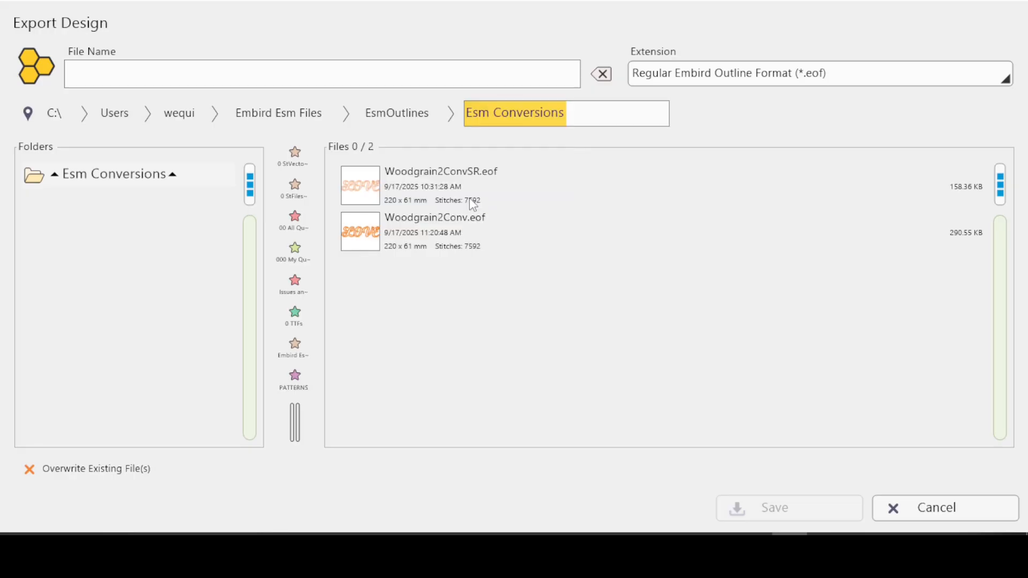
{"action": "left_click", "coordinate": [494, 115]}
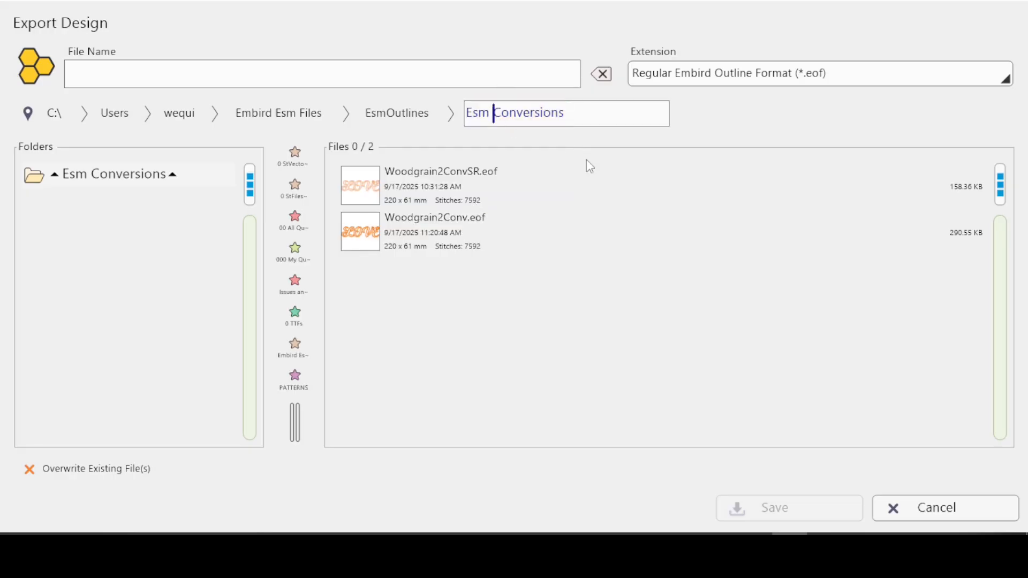
{"action": "type", "text": "SR"}
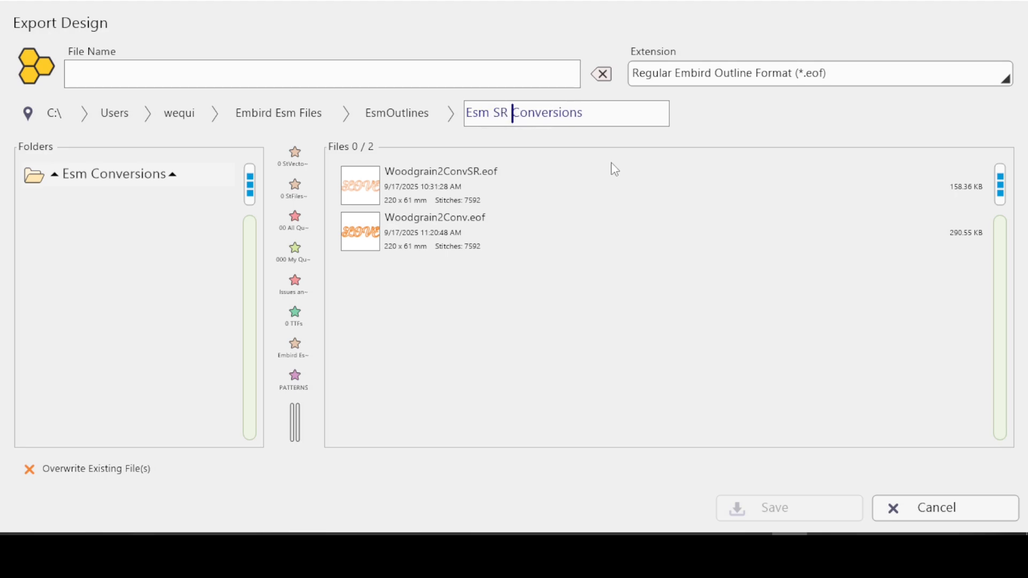
{"action": "type", "text": " o"}
{"action": "key", "text": "BackSpace"}
{"action": "type", "text": "eof"}
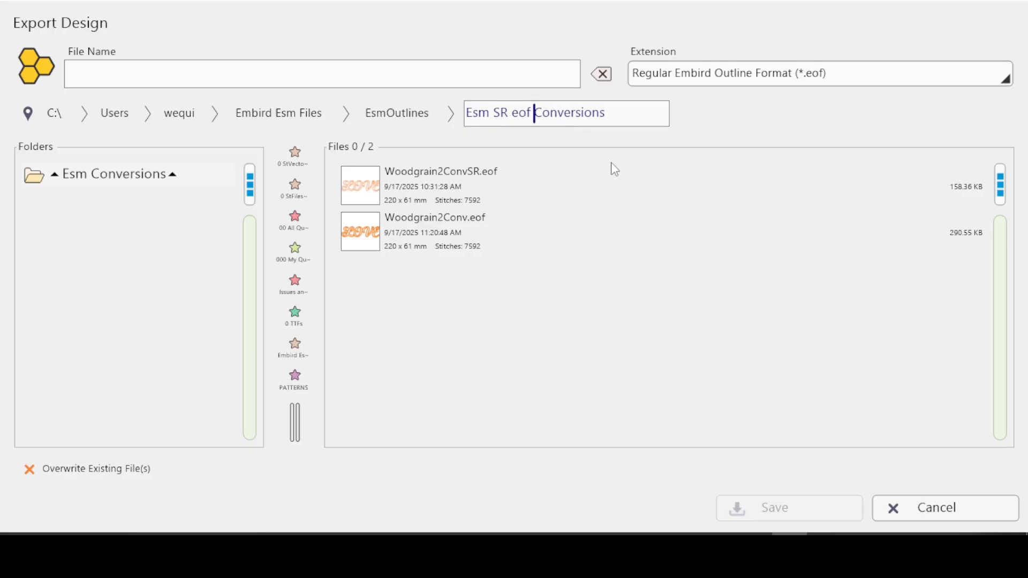
{"action": "left_click", "coordinate": [635, 113]}
{"action": "key", "text": "Return"}
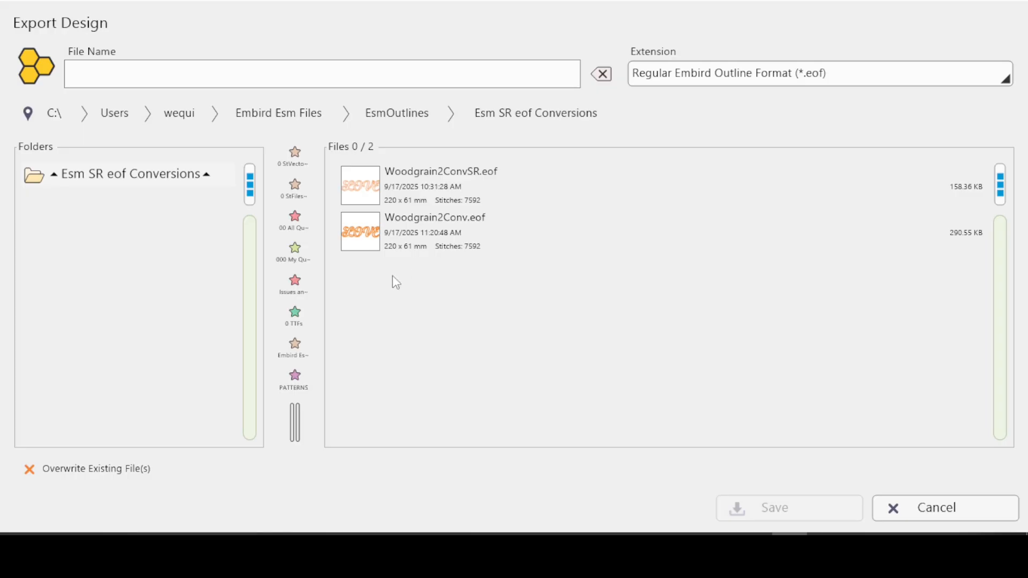
- Name the exported design WoodgrainSmallConvSR in the Esm SR eof Conversions folder
{"action": "left_click", "coordinate": [320, 66]}
{"action": "type", "text": "Wood"}
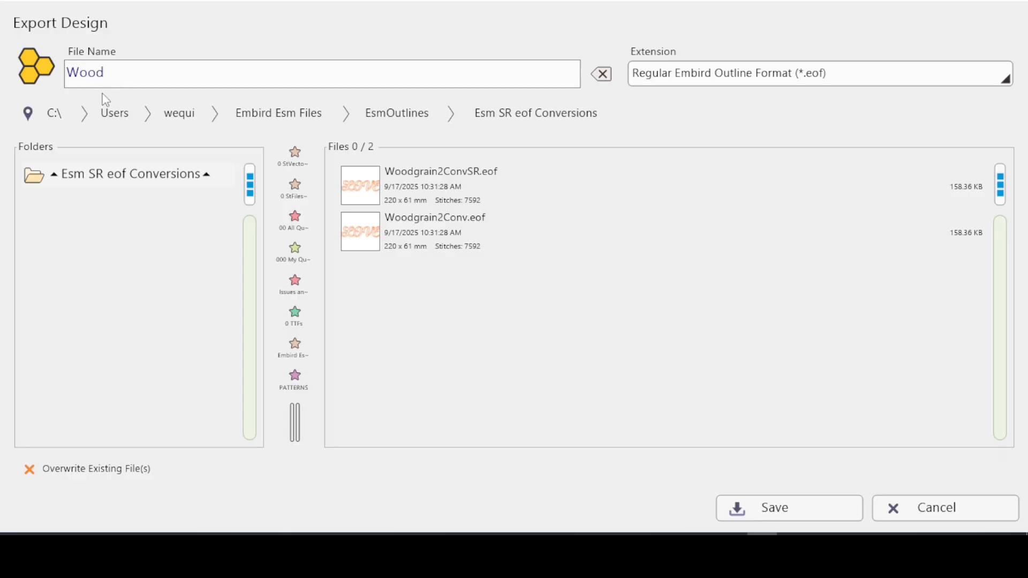
{"action": "type", "text": "grainSmall"}
{"action": "type", "text": "ConvSR"}
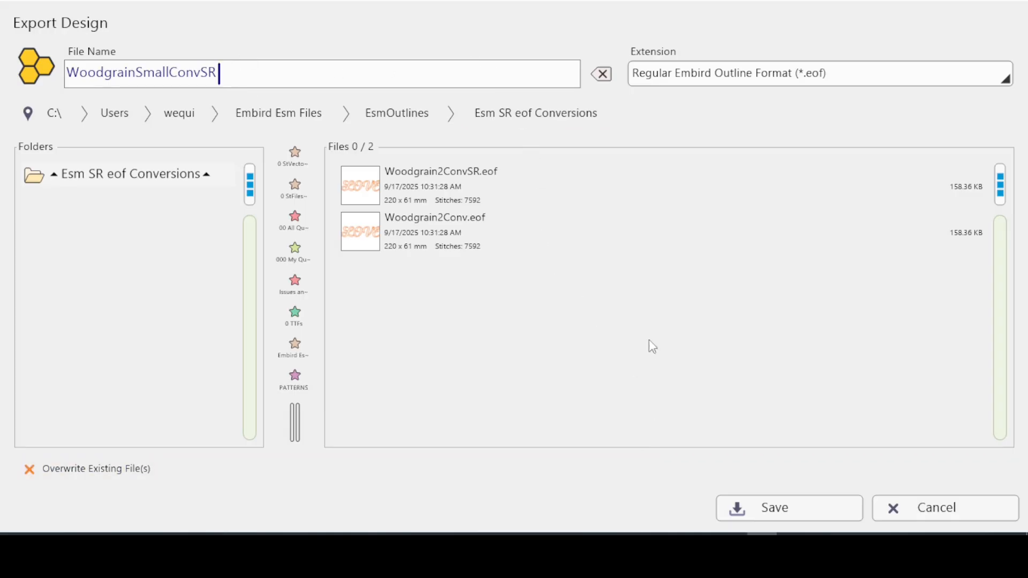
- Switch to the Word instructions, change the Studio Next design name to FlowerPosieConvSR, and save the document
{"action": "key", "text": "alt+Tab"}
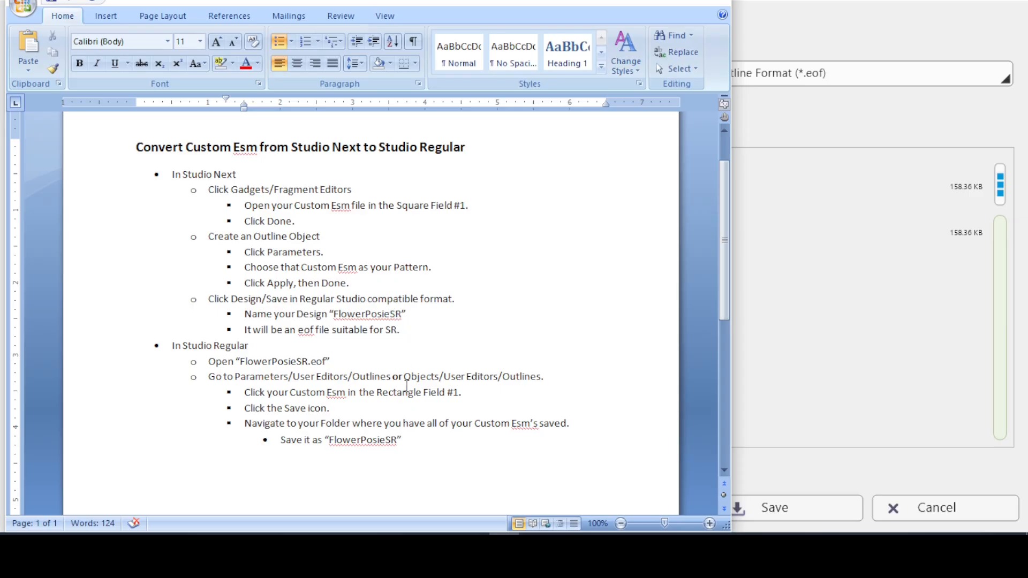
{"action": "type", "text": "Conv"}
{"action": "left_click_drag", "start_coordinate": [404, 330], "coordinate": [409, 335]}
{"action": "left_click", "coordinate": [401, 329]}
{"action": "key", "text": "ctrl+s"}
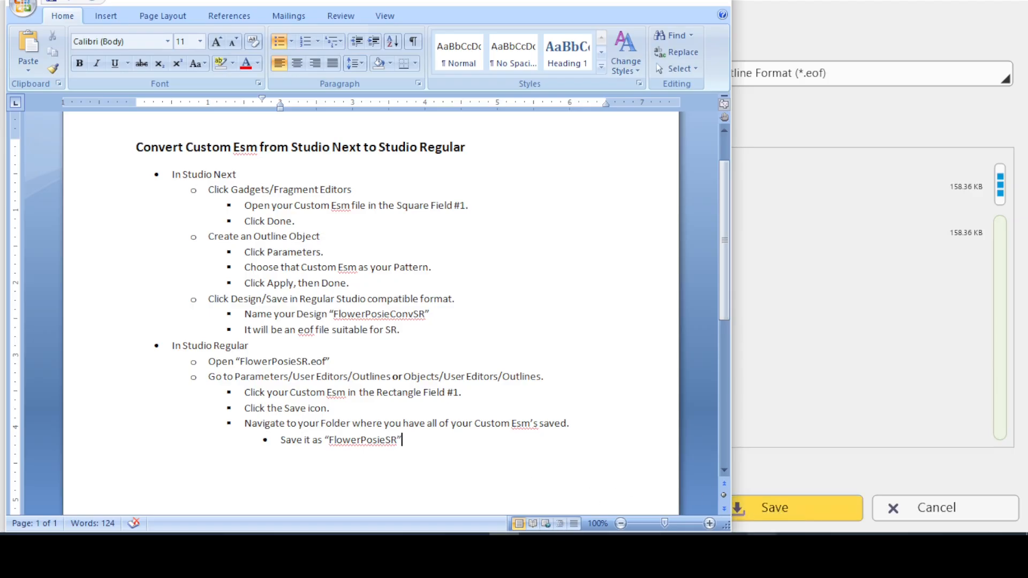
- Return to Studio Next, save WoodgrainSmallConvSR as an EOF file, and check the sample used in the object's outline parameters
{"action": "left_click", "coordinate": [761, 549]}
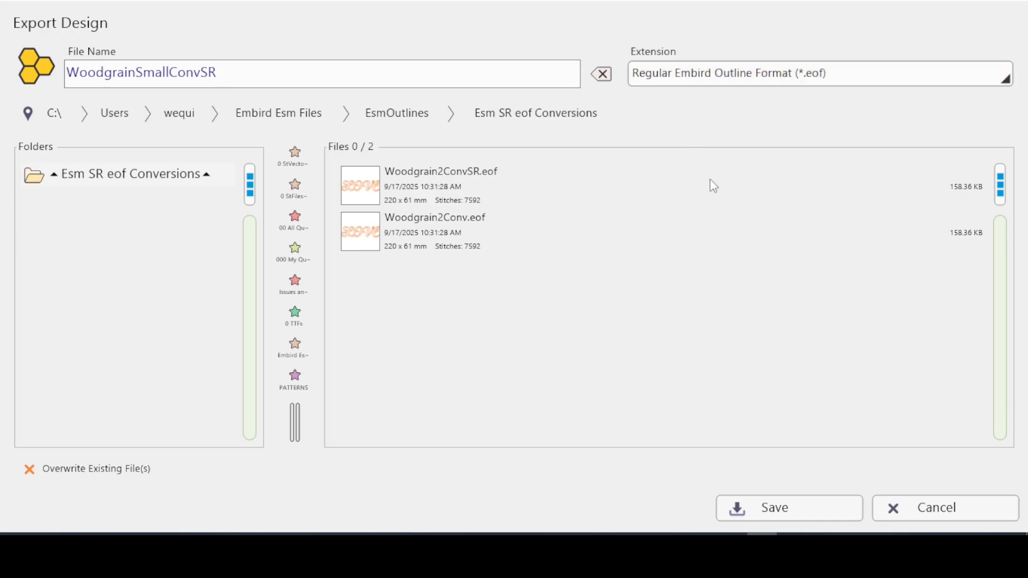
{"action": "left_click", "coordinate": [777, 503]}
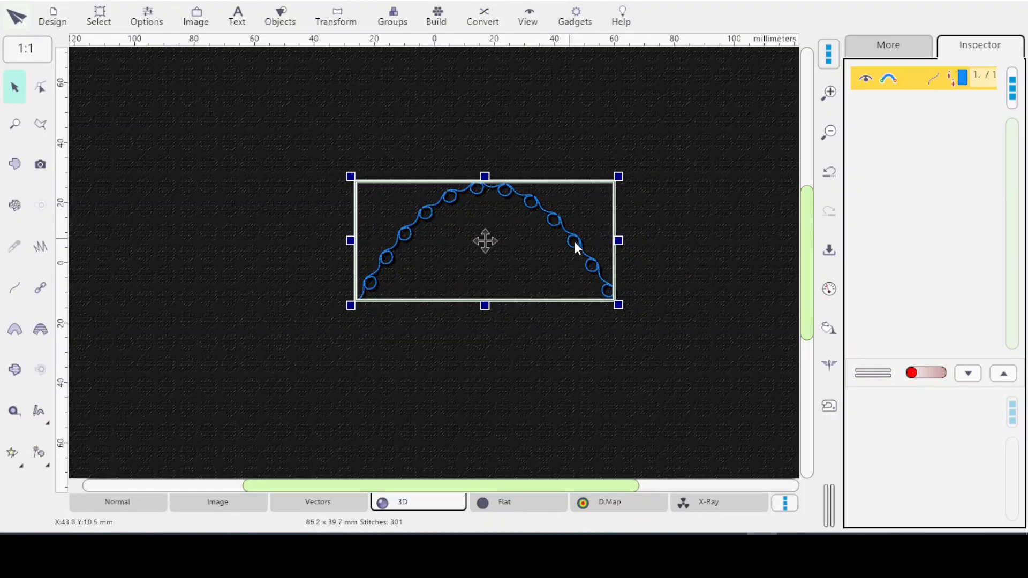
{"action": "left_click", "coordinate": [829, 290]}
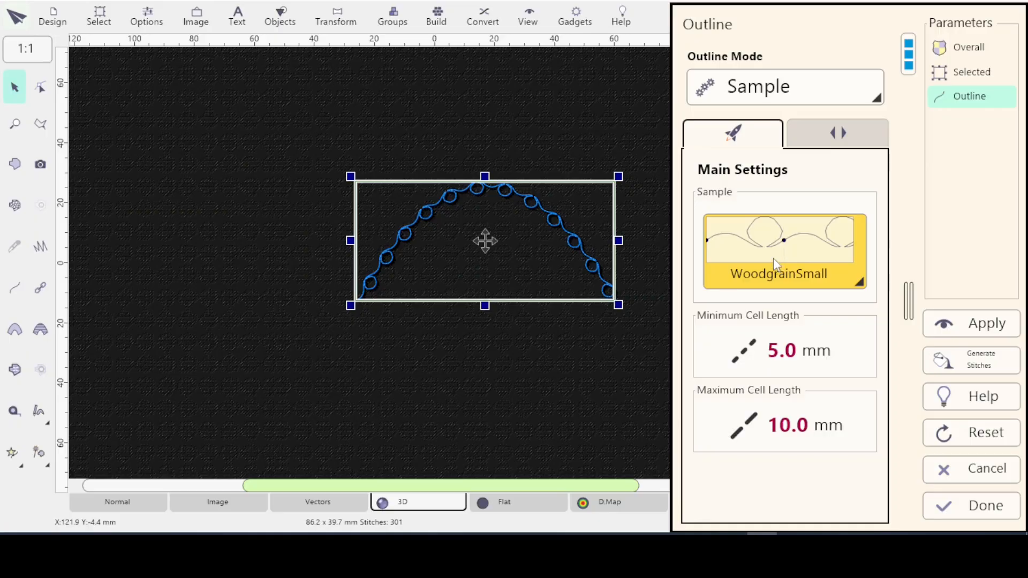
{"action": "left_click", "coordinate": [969, 506]}
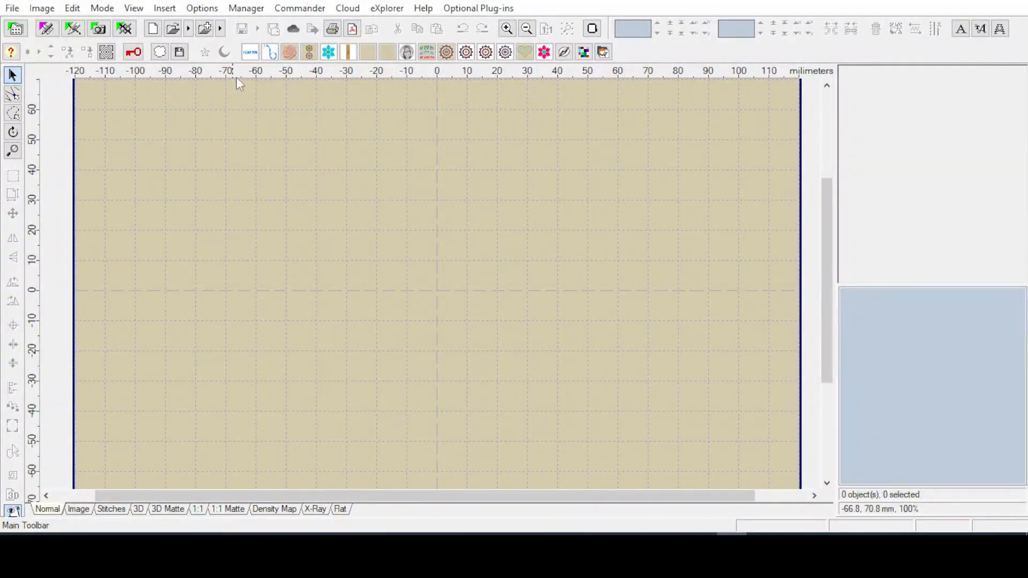
- Switch to Embird Editor, start Regular Studio from it, and bring up the dialog for opening a design
{"action": "left_click", "coordinate": [74, 30]}
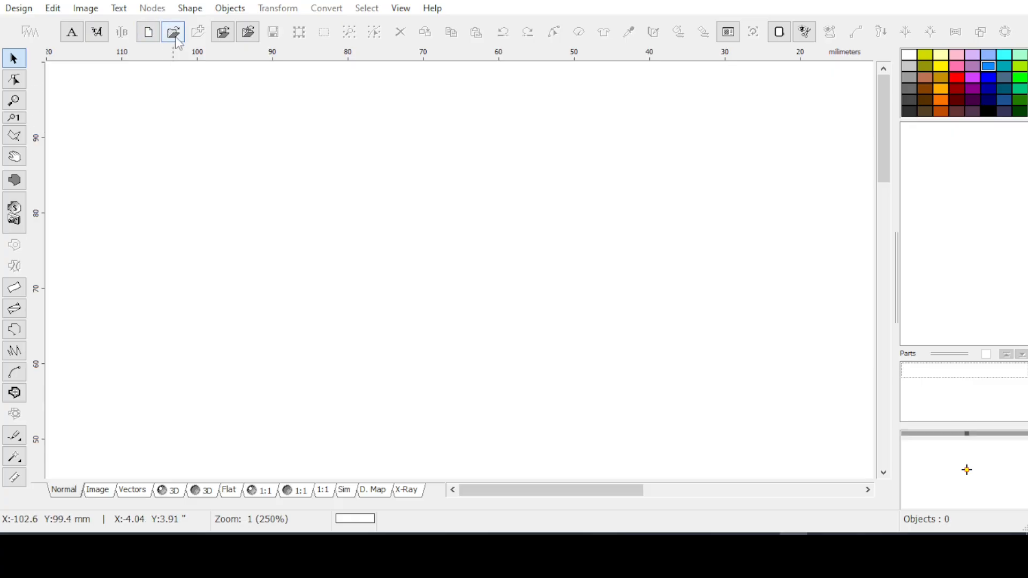
{"action": "left_click", "coordinate": [19, 8]}
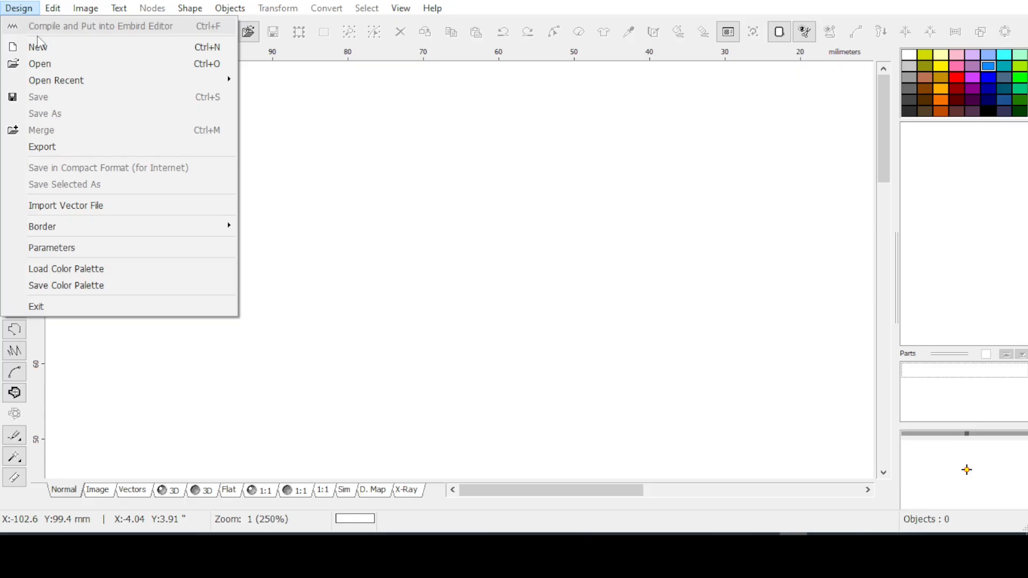
{"action": "left_click", "coordinate": [47, 68]}
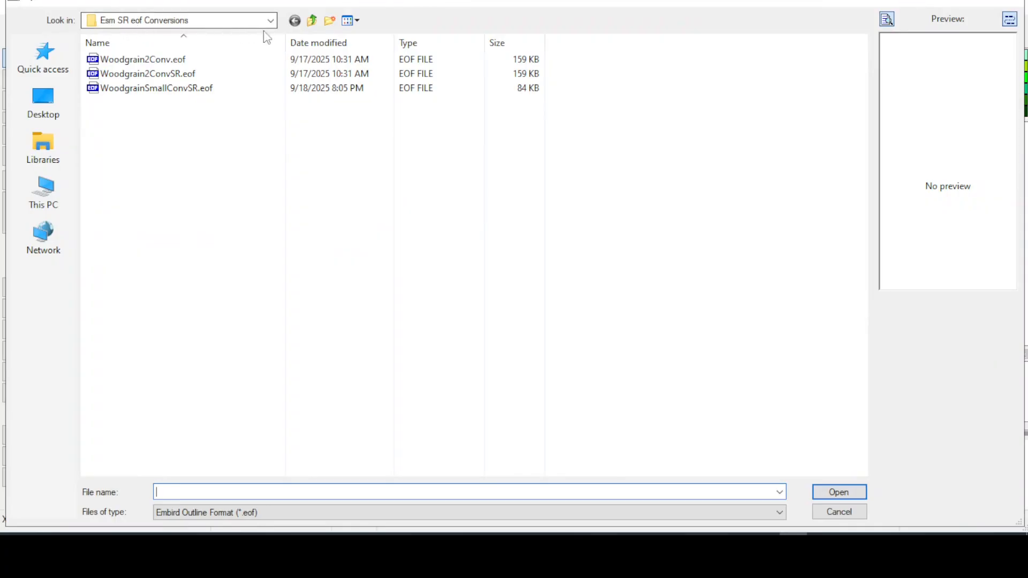
- Trace the folder path up to the personal folder and back through Embird Esm Files and EsmOutlines to Esm SR eof Conversions
{"action": "left_click", "coordinate": [312, 21]}
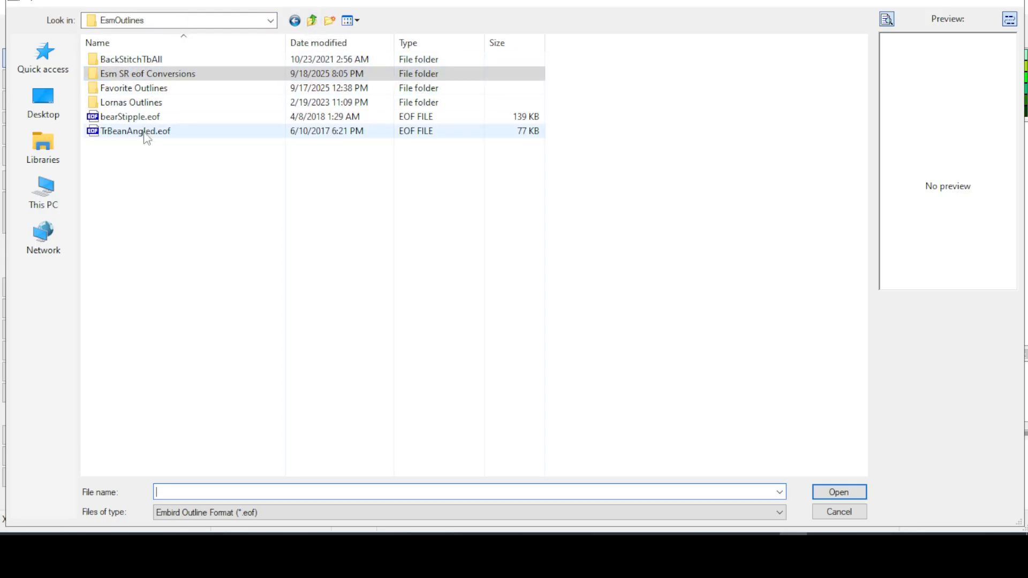
{"action": "left_click", "coordinate": [313, 21]}
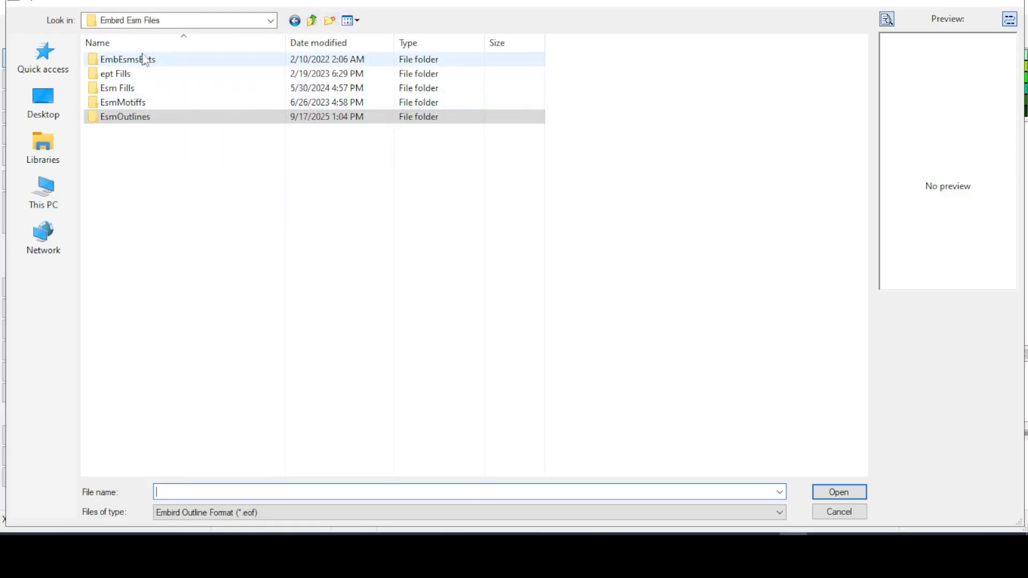
{"action": "left_click", "coordinate": [312, 22]}
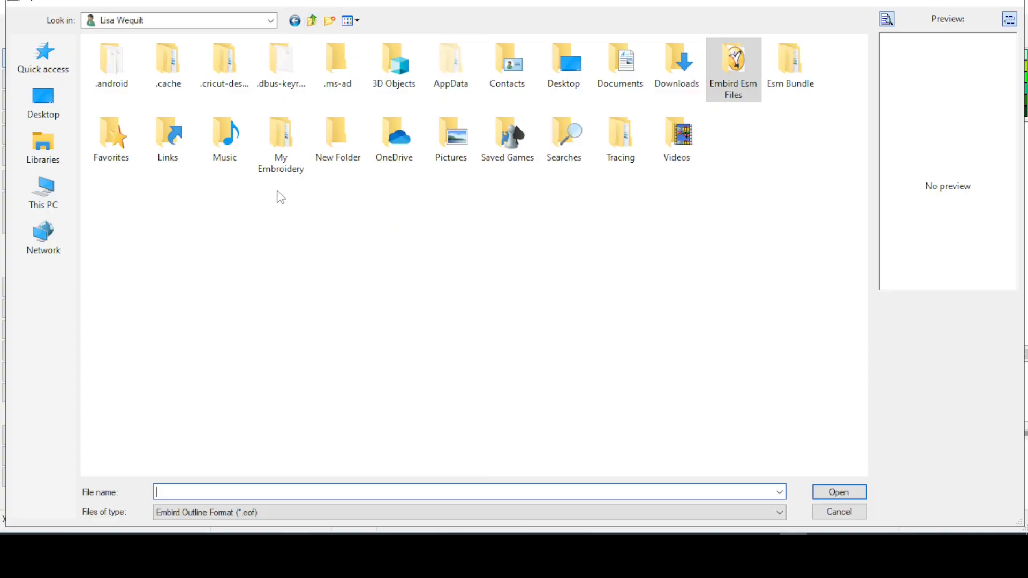
{"action": "double_click", "coordinate": [731, 73]}
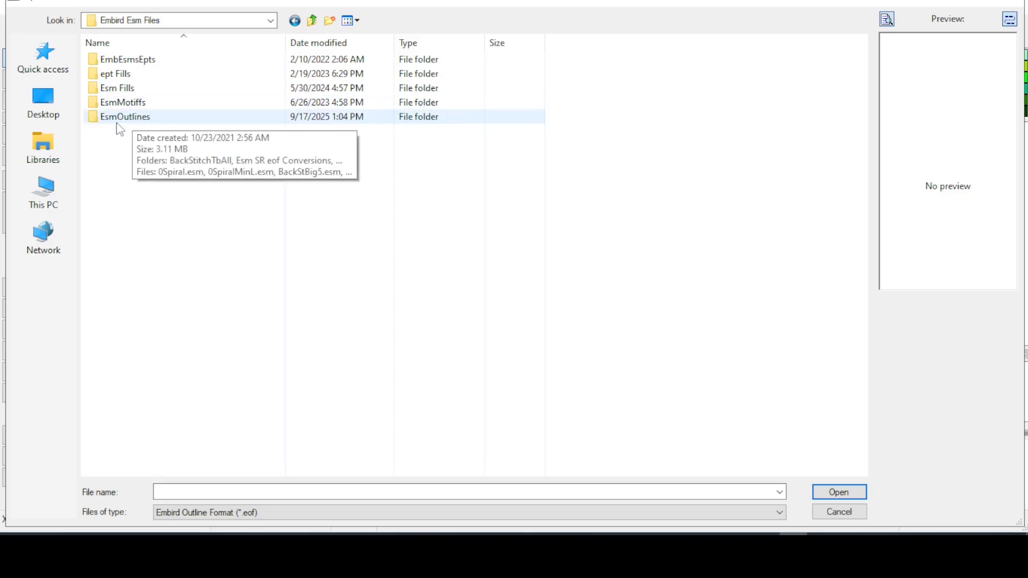
{"action": "left_click", "coordinate": [95, 124]}
{"action": "double_click", "coordinate": [95, 121]}
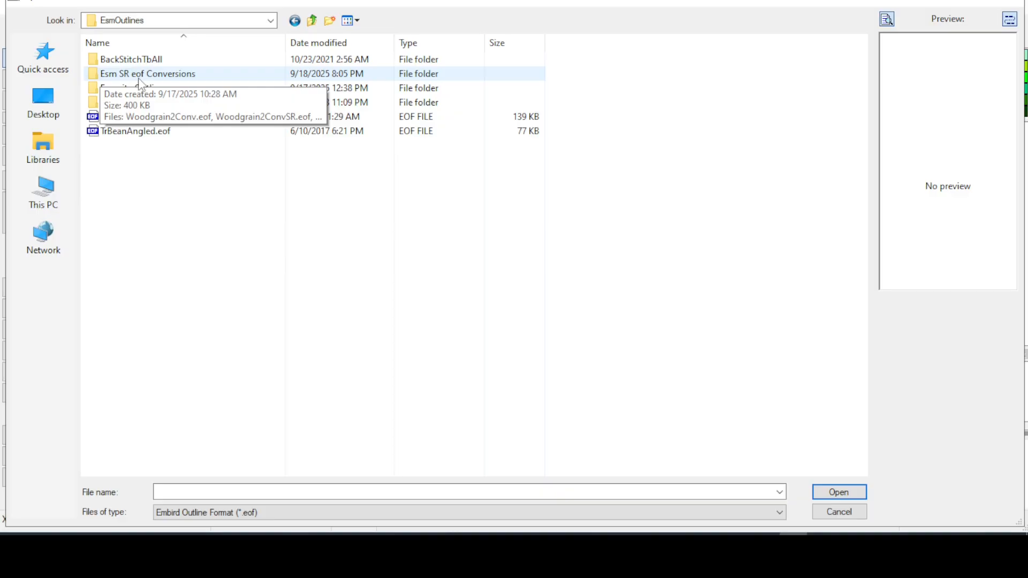
{"action": "left_click", "coordinate": [94, 75]}
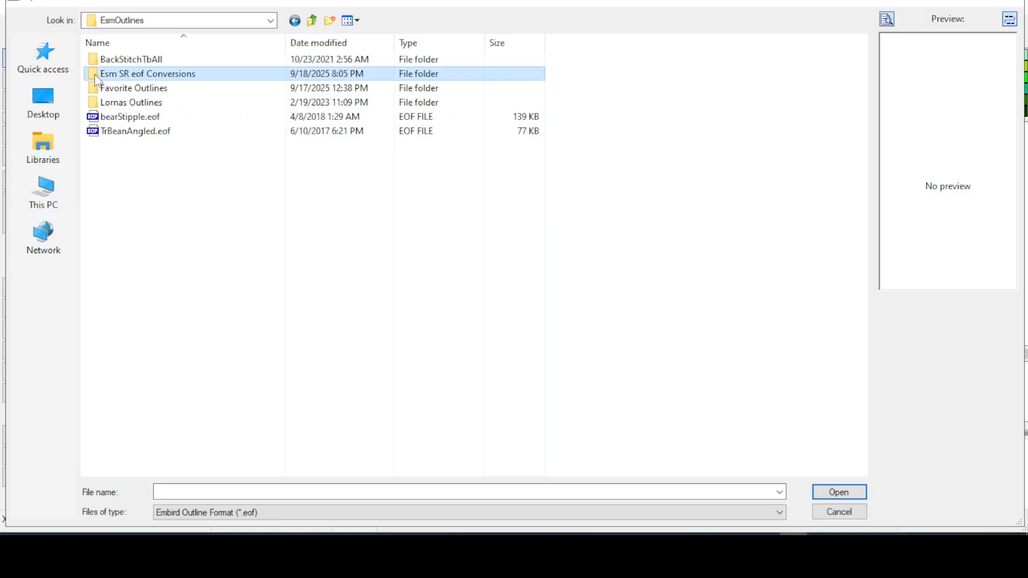
{"action": "double_click", "coordinate": [95, 74]}
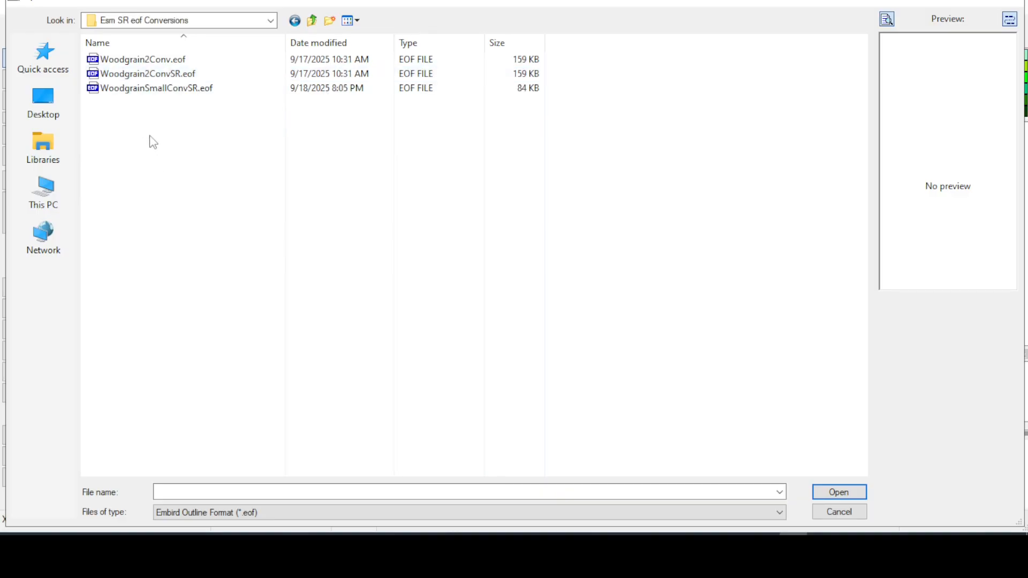
- Preview WoodgrainSmallConvSR.eof, and delete Woodgrain2Conv.eof from the Esm SR eof Conversions folder
{"action": "left_click", "coordinate": [129, 89]}
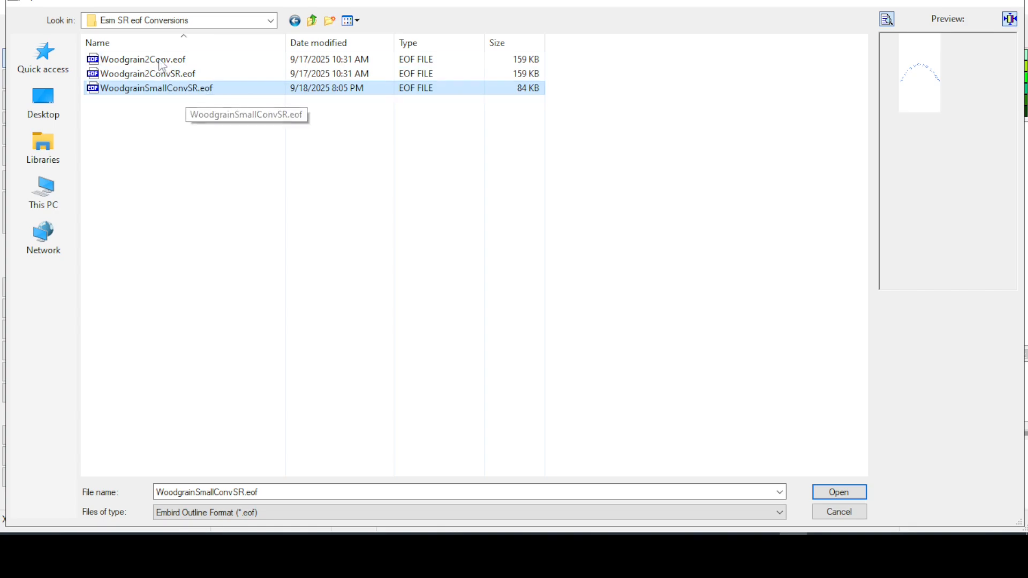
{"action": "left_click", "coordinate": [164, 60]}
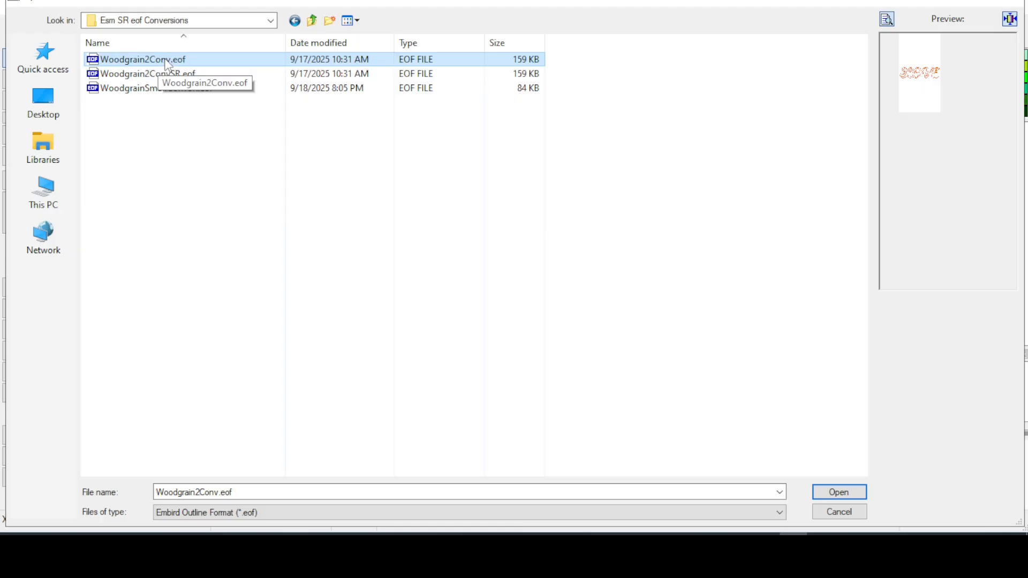
{"action": "key", "text": "Delete"}
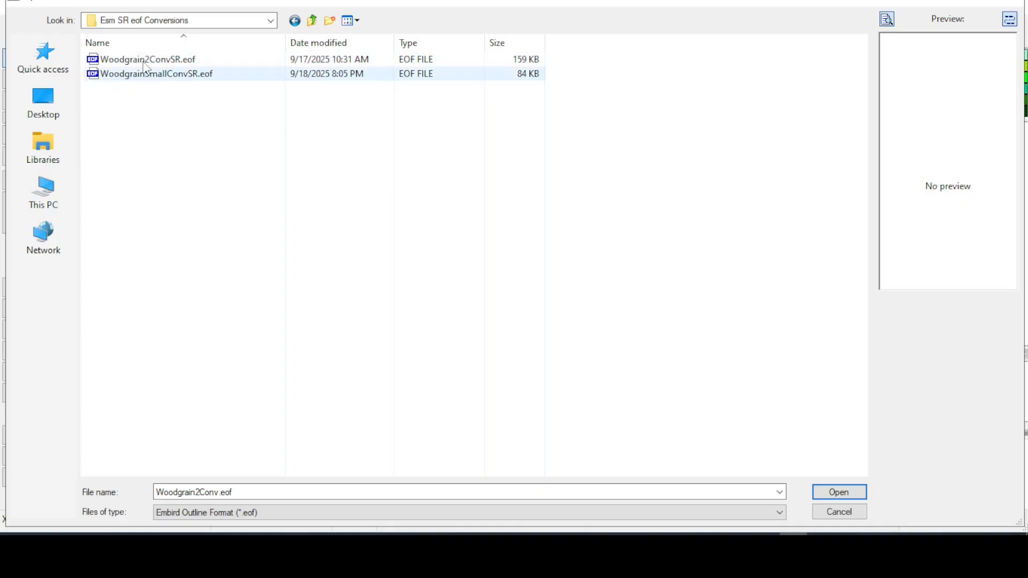
- Open WoodgrainSmallConvSR.eof and display its selected outline object in 3D view
{"action": "left_click", "coordinate": [116, 79]}
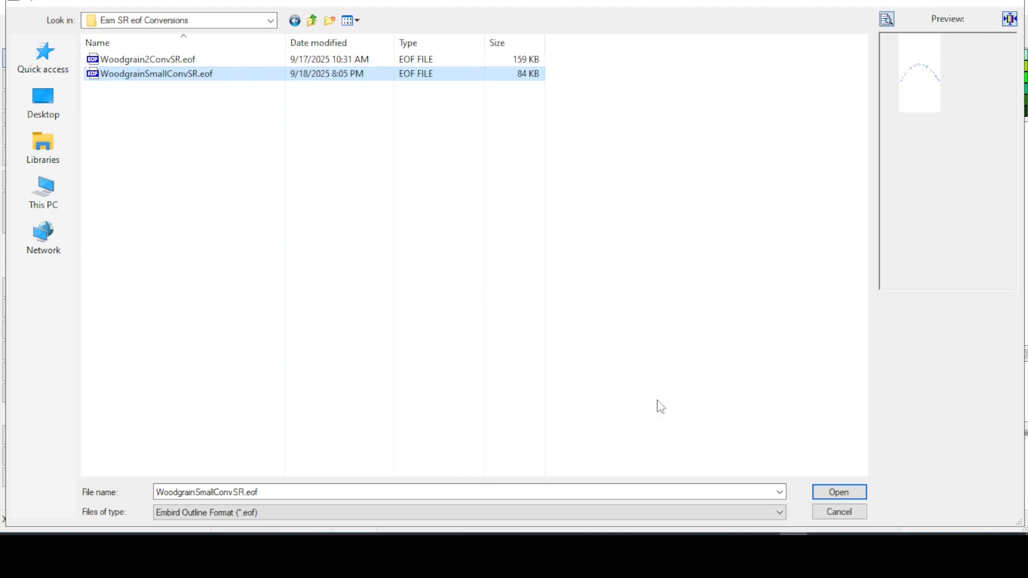
{"action": "left_click", "coordinate": [839, 492]}
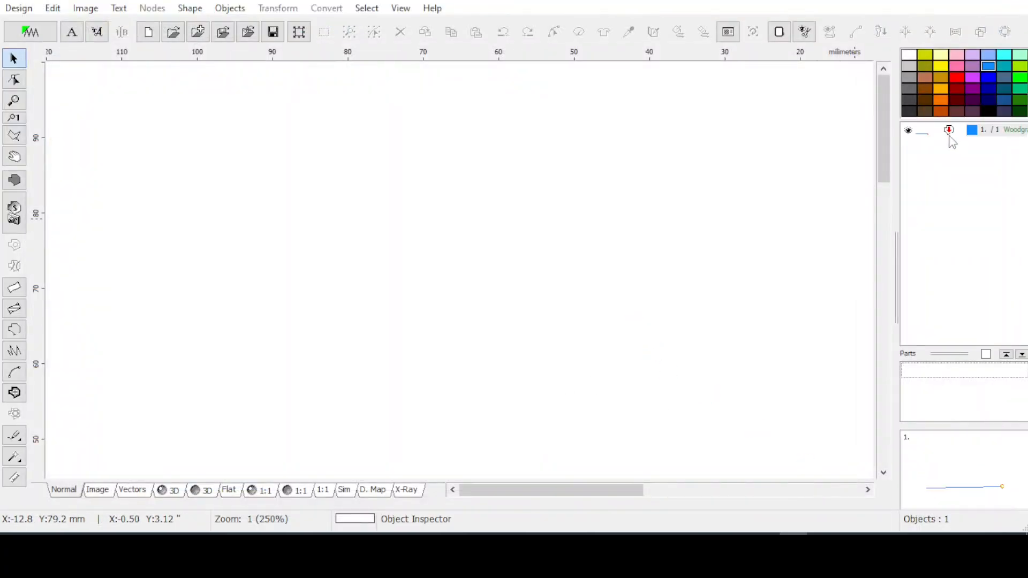
{"action": "left_click", "coordinate": [949, 132]}
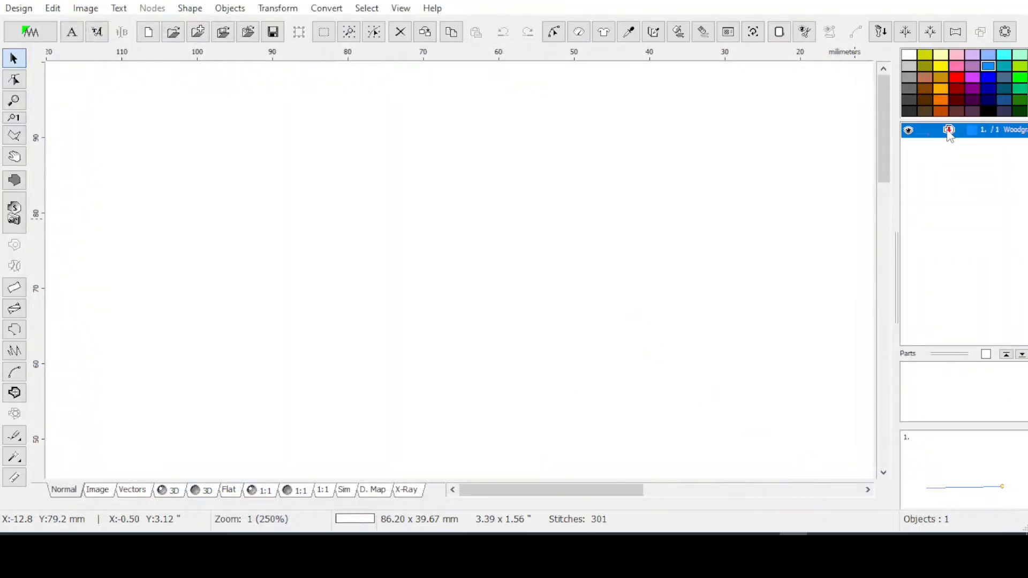
{"action": "double_click", "coordinate": [937, 128]}
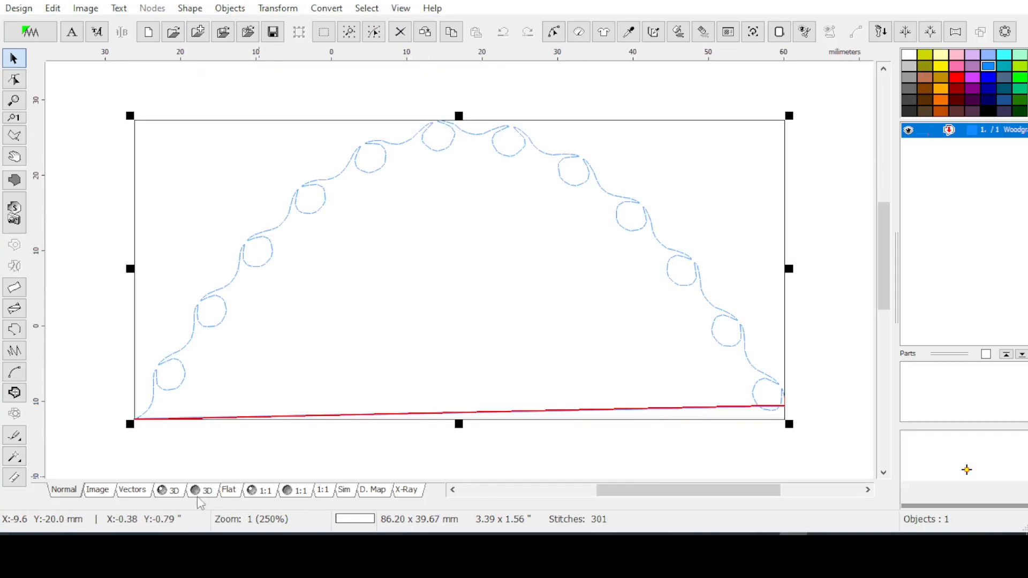
{"action": "left_click", "coordinate": [171, 490]}
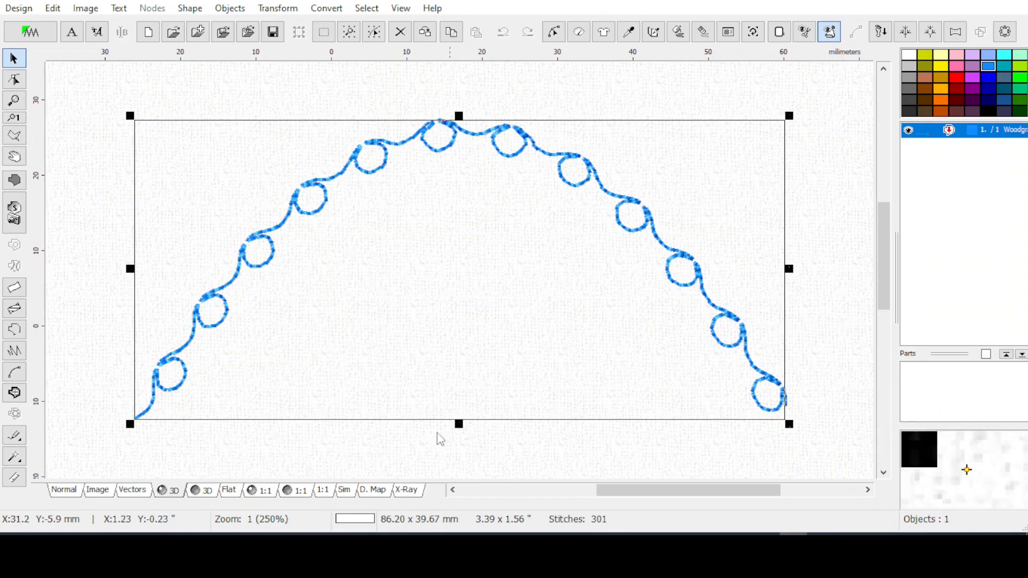
- Switch to the Word instructions and change the file name to open in Studio Regular to FlowerPosieConvSR.eof
{"action": "key", "text": "alt+Tab"}
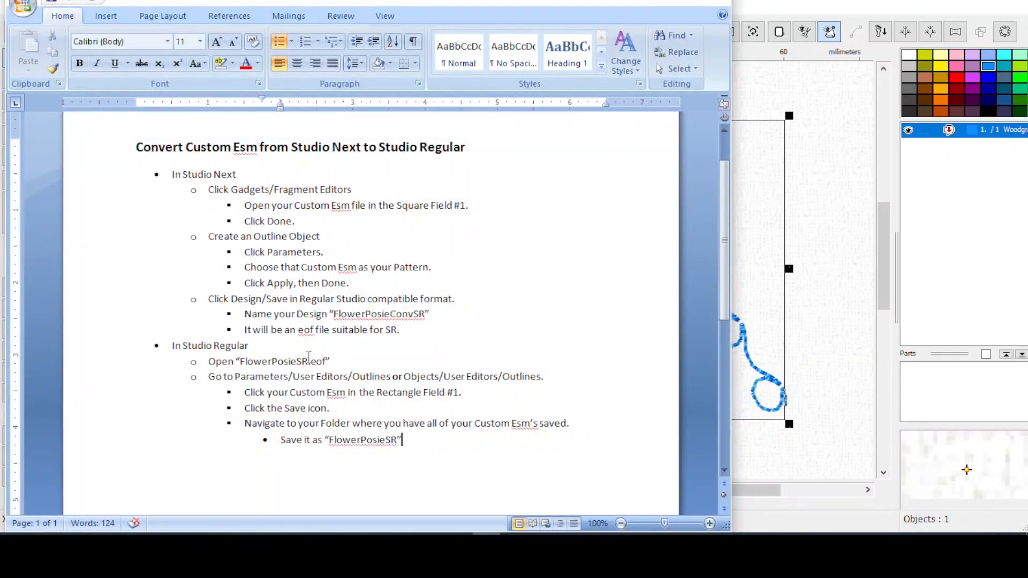
{"action": "left_click", "coordinate": [298, 363]}
{"action": "type", "text": "Conv"}
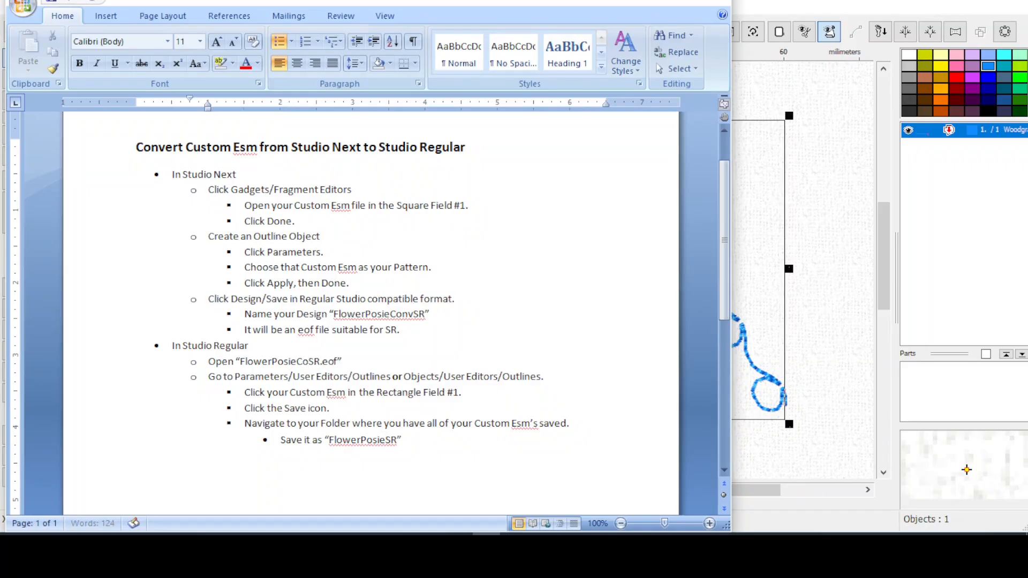
- Complete the eof file name in the open instruction under In Studio Regular so it reads FlowerPosieConvSR.eof
{"action": "key", "text": "BackSpace"}
{"action": "type", "text": "nv"}
{"action": "left_click", "coordinate": [208, 376]}
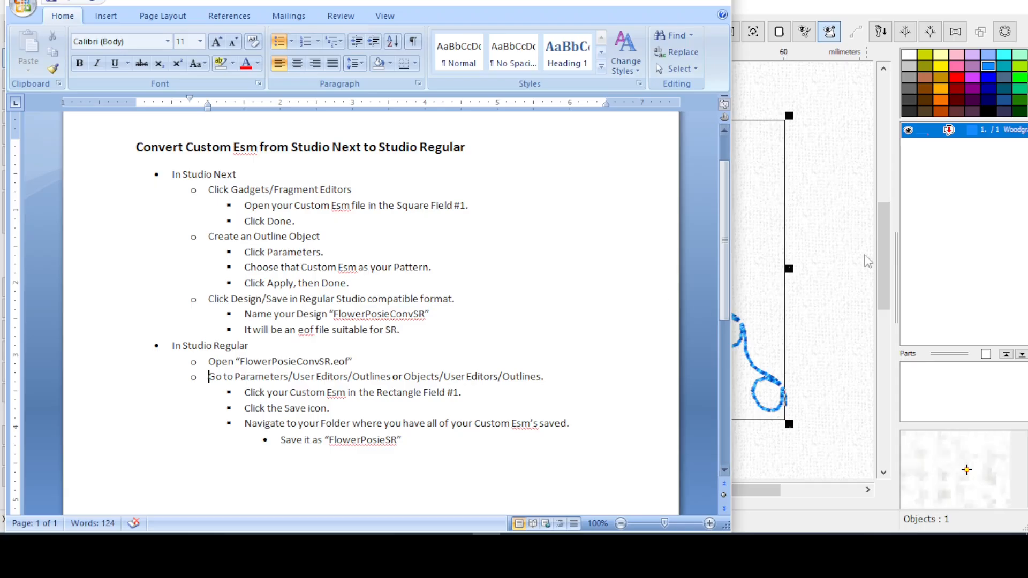
- Switch back to Embird Studio and locate the User Editors command in the outline's parameters and among the object commands
{"action": "left_click", "coordinate": [962, 242]}
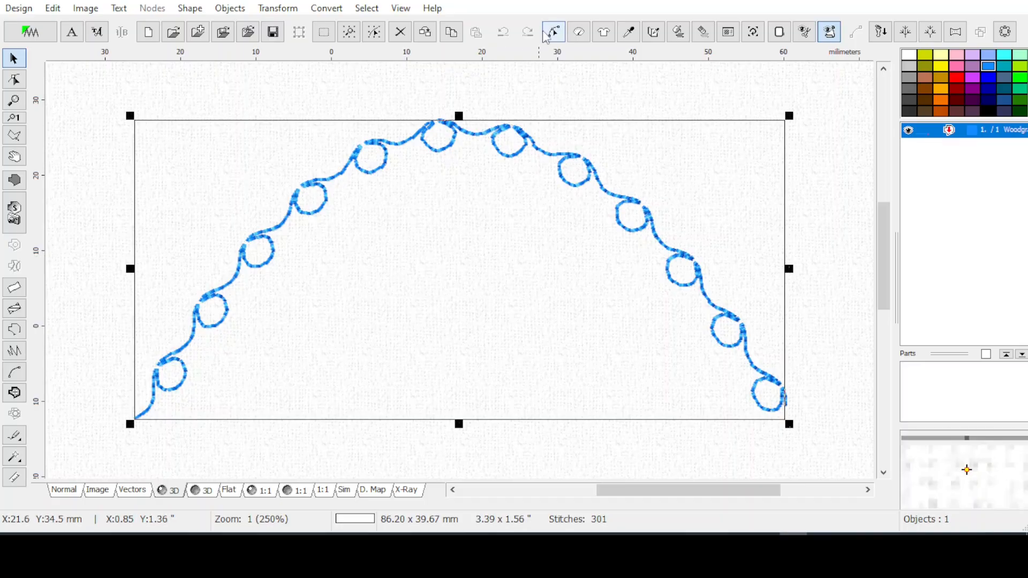
{"action": "left_click", "coordinate": [581, 35]}
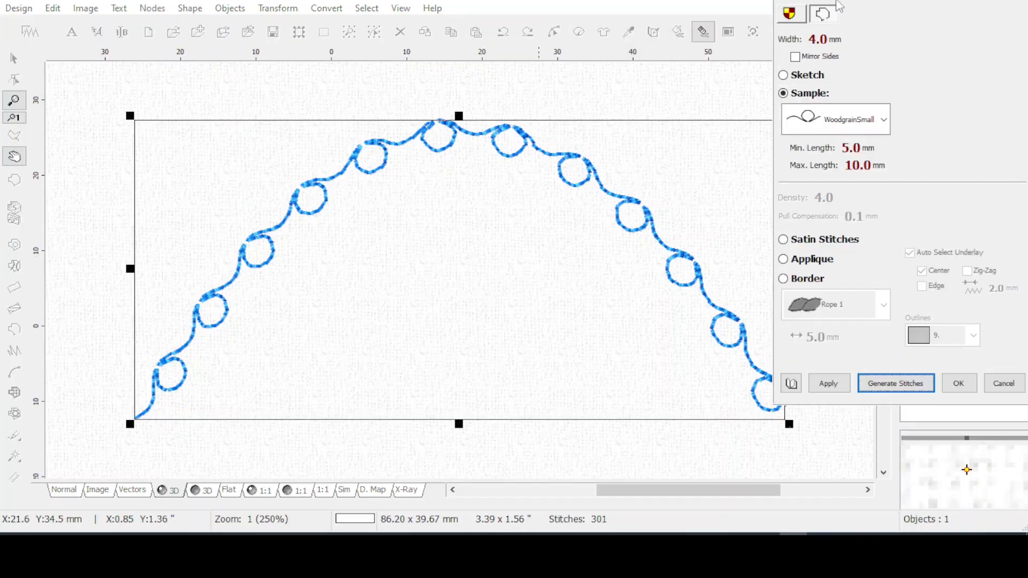
{"action": "left_click", "coordinate": [833, 5]}
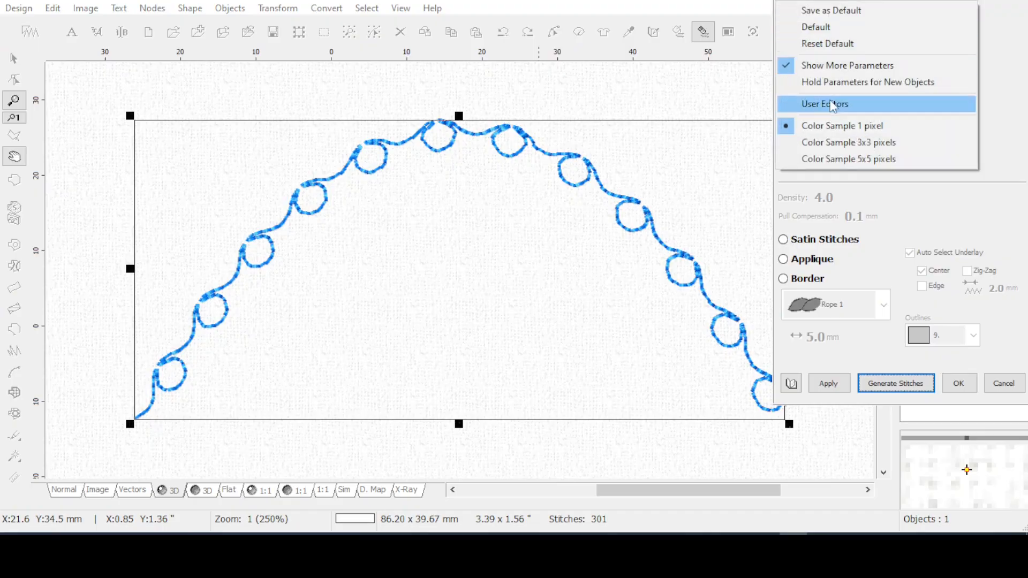
{"action": "left_click", "coordinate": [829, 104]}
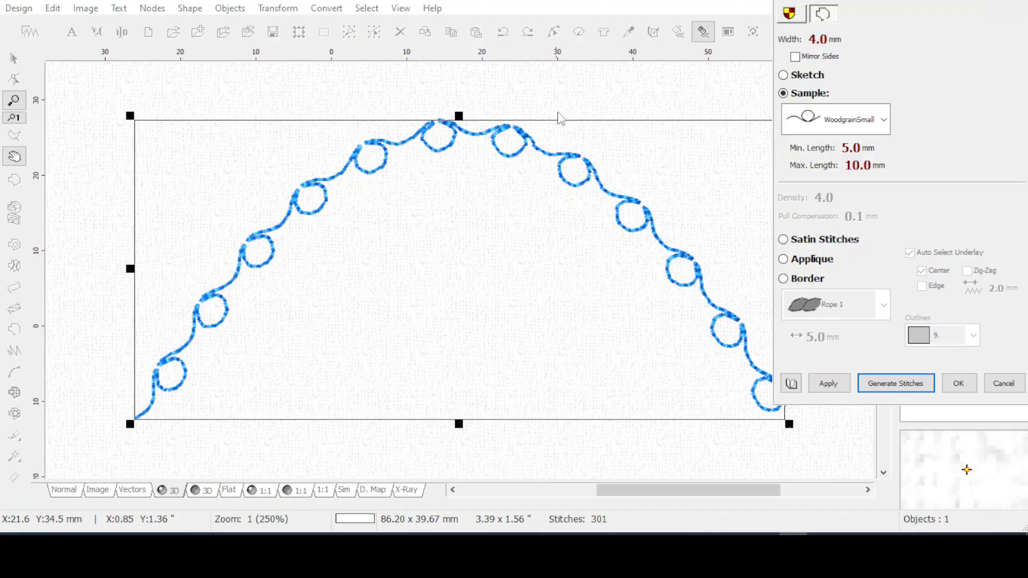
{"action": "left_click", "coordinate": [958, 383]}
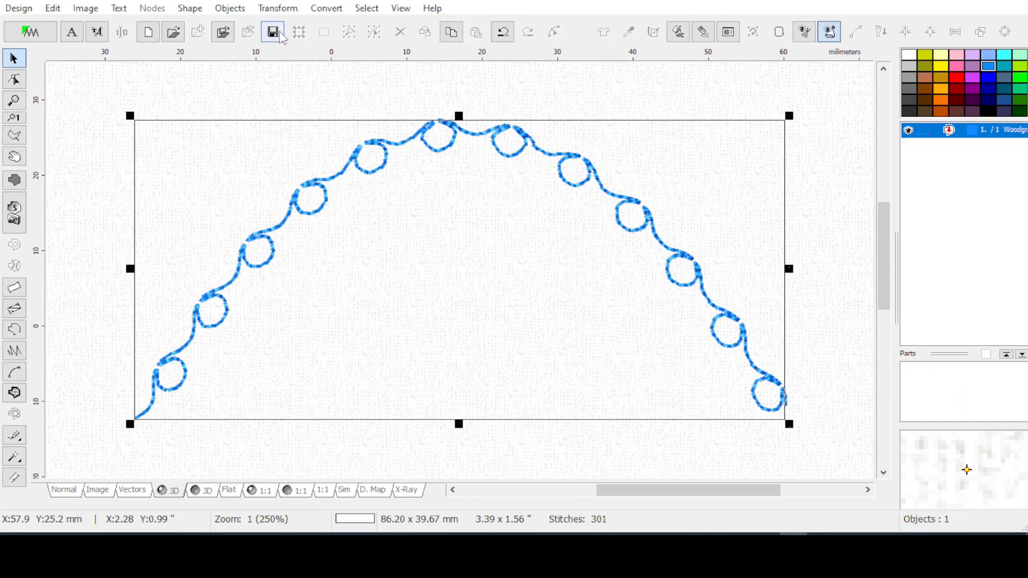
{"action": "left_click", "coordinate": [231, 9]}
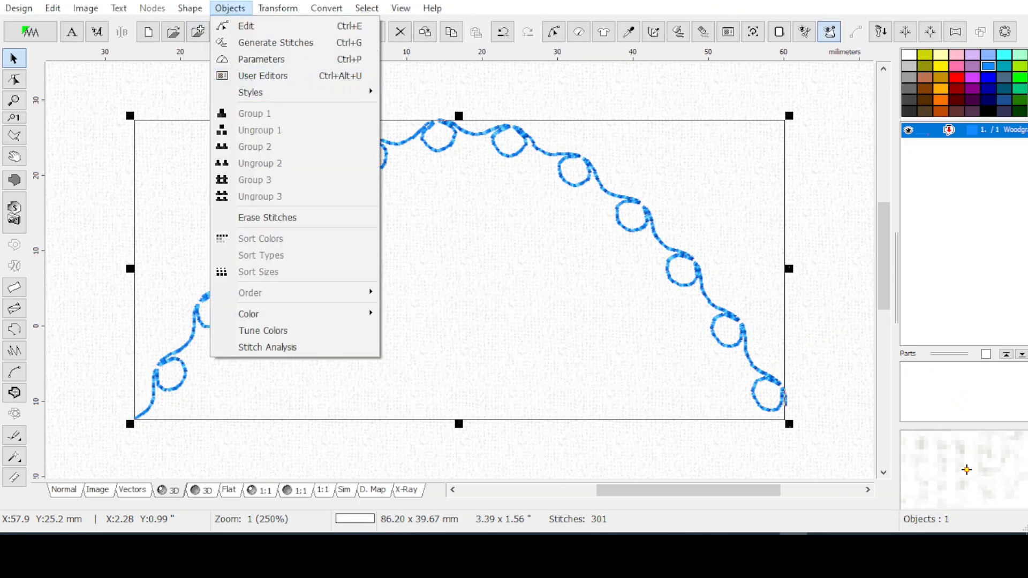
{"action": "left_click", "coordinate": [740, 2]}
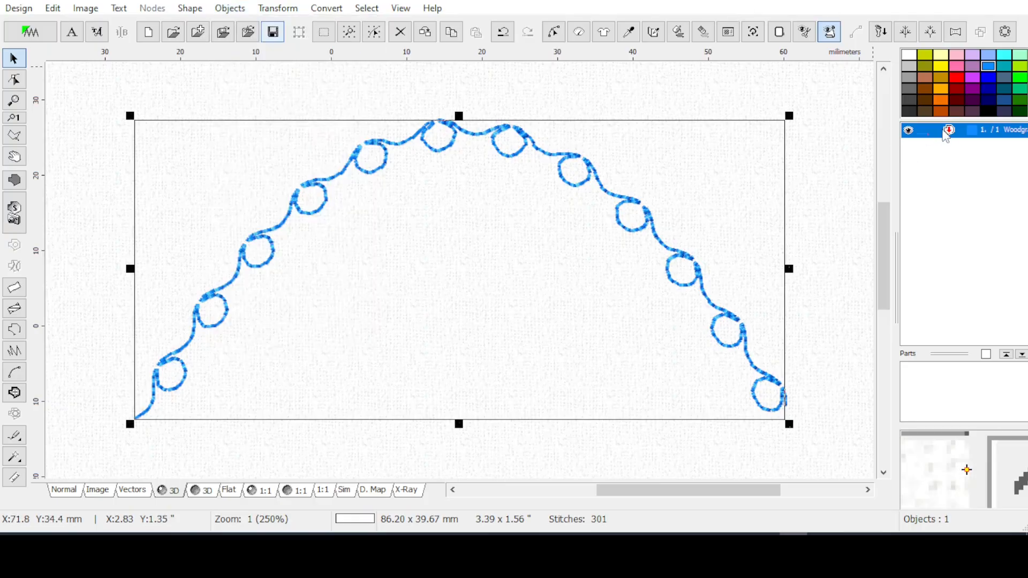
- Open the outline's parameters, check its sample list, and open the outline samples in User Editors
{"action": "left_click", "coordinate": [578, 32]}
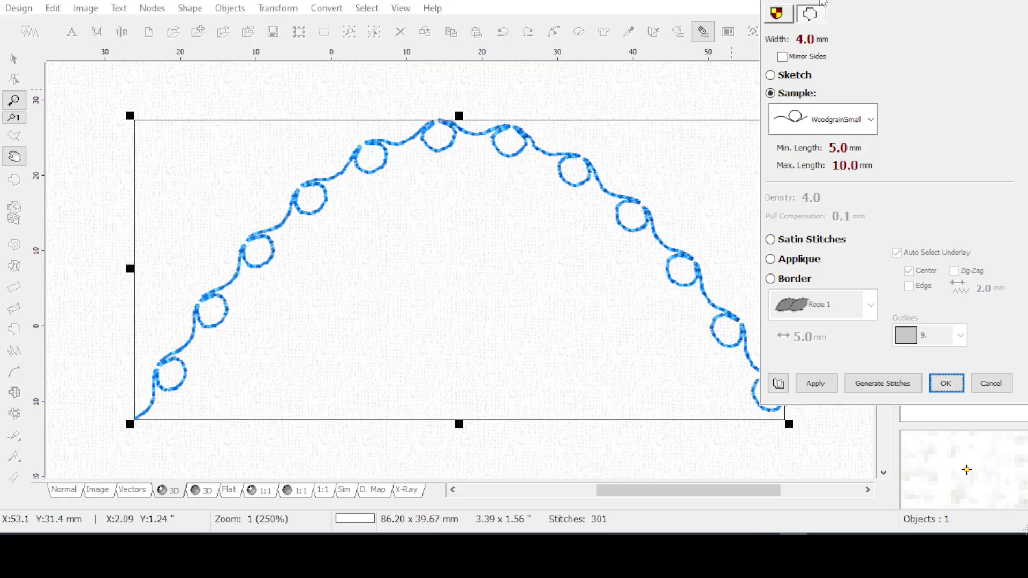
{"action": "left_click", "coordinate": [871, 120]}
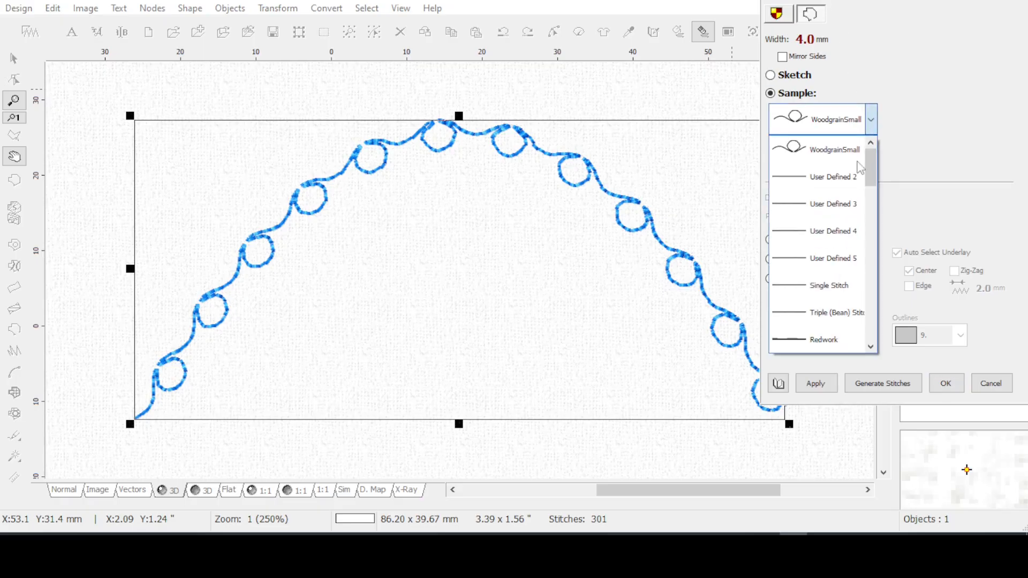
{"action": "left_click", "coordinate": [922, 86]}
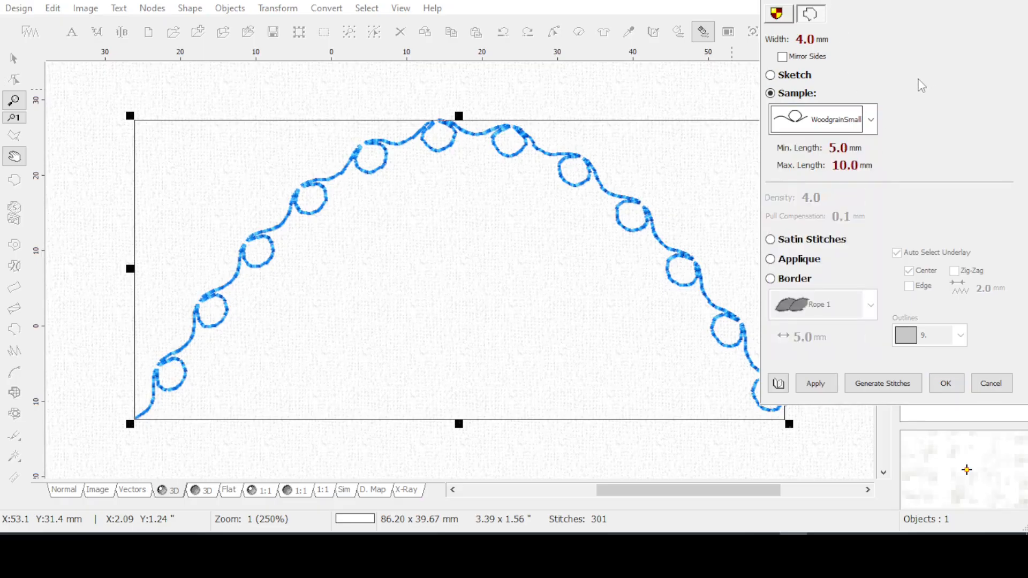
{"action": "left_click", "coordinate": [823, 2]}
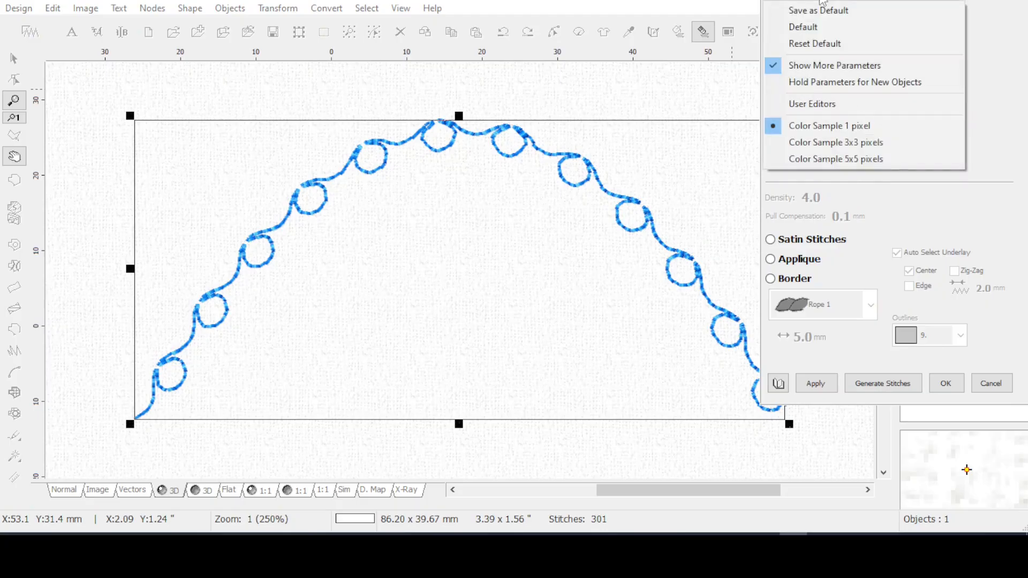
{"action": "left_click", "coordinate": [822, 104]}
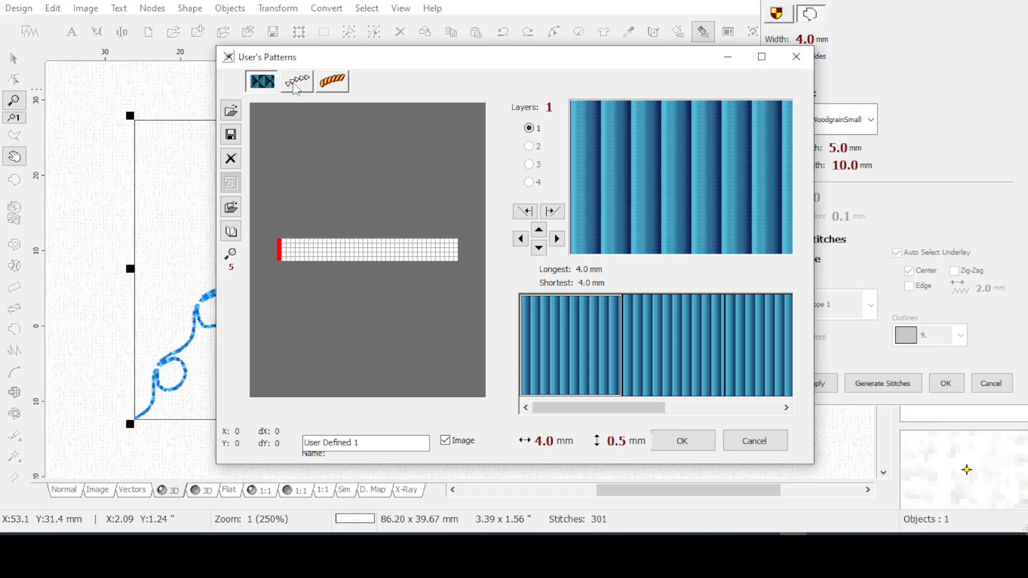
{"action": "left_click", "coordinate": [297, 83]}
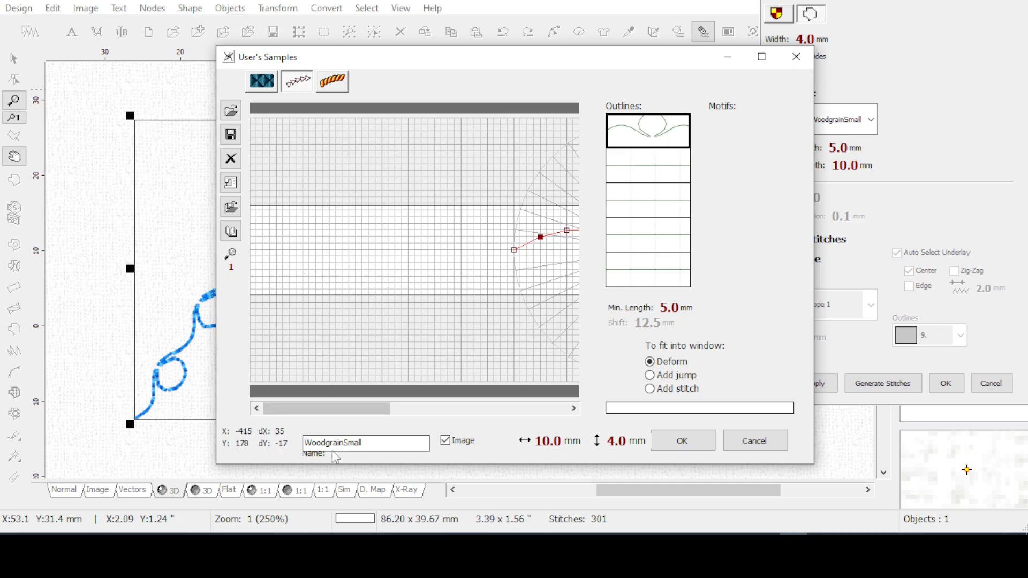
- Rename the WoodgrainSmall sample to WoodgrainSmallSR and start saving it as an Embird sample file
{"action": "left_click", "coordinate": [376, 442]}
{"action": "left_click", "coordinate": [230, 135]}
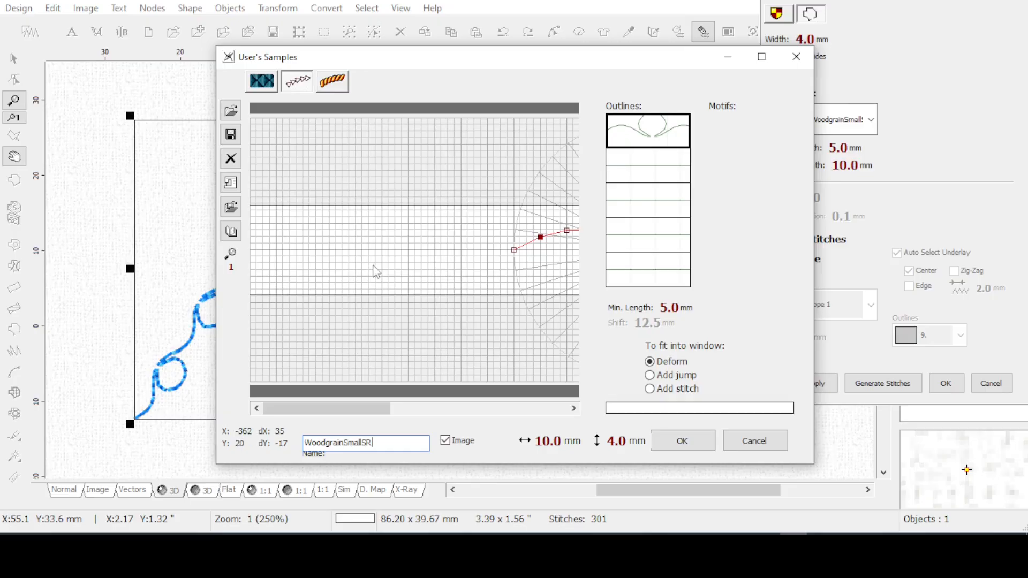
{"action": "left_click", "coordinate": [231, 135]}
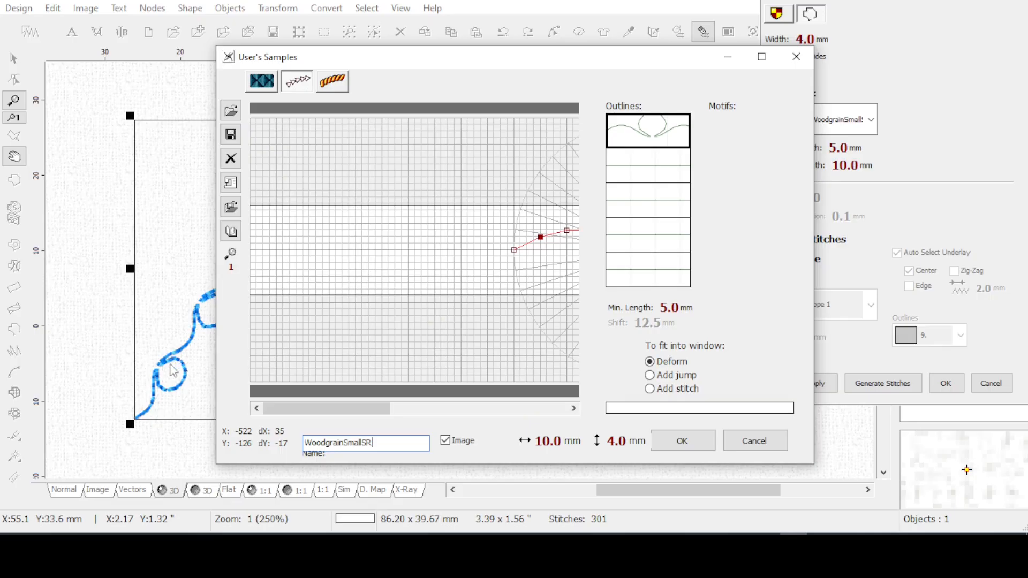
{"action": "left_click", "coordinate": [231, 134]}
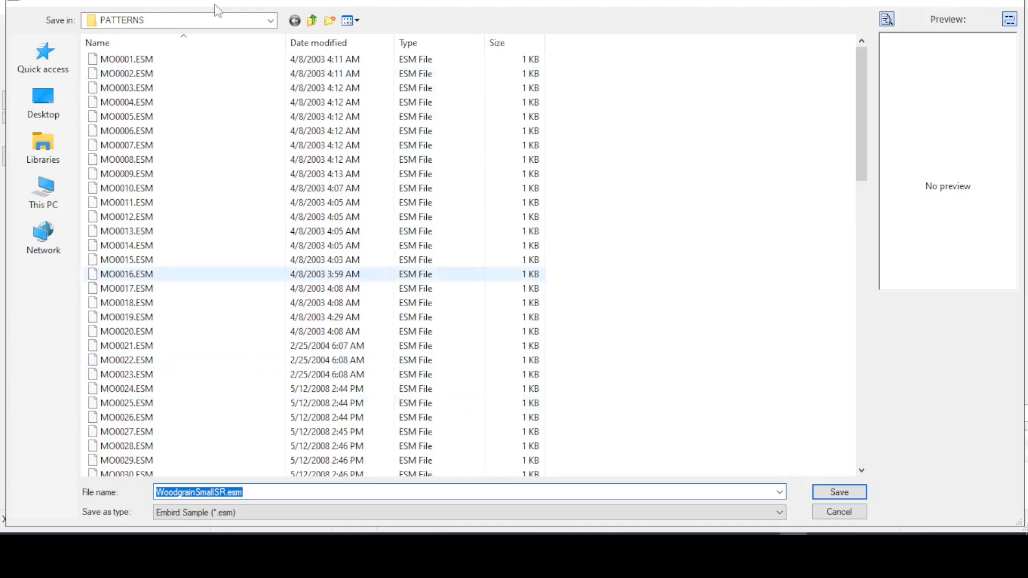
- Move the save location up from the PATTERNS folder to Local Disk (C:)
{"action": "left_click", "coordinate": [271, 22]}
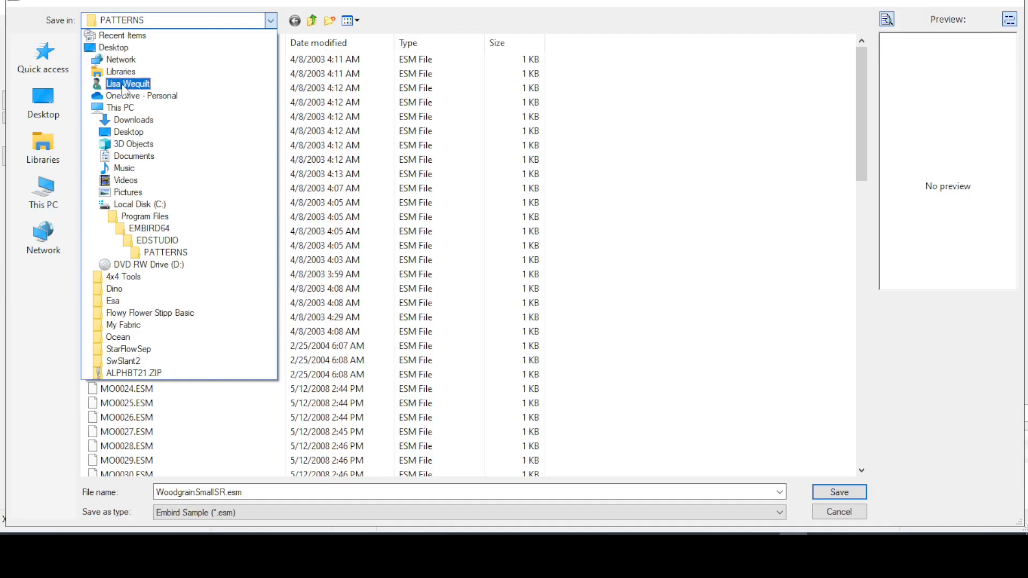
{"action": "left_click", "coordinate": [314, 24]}
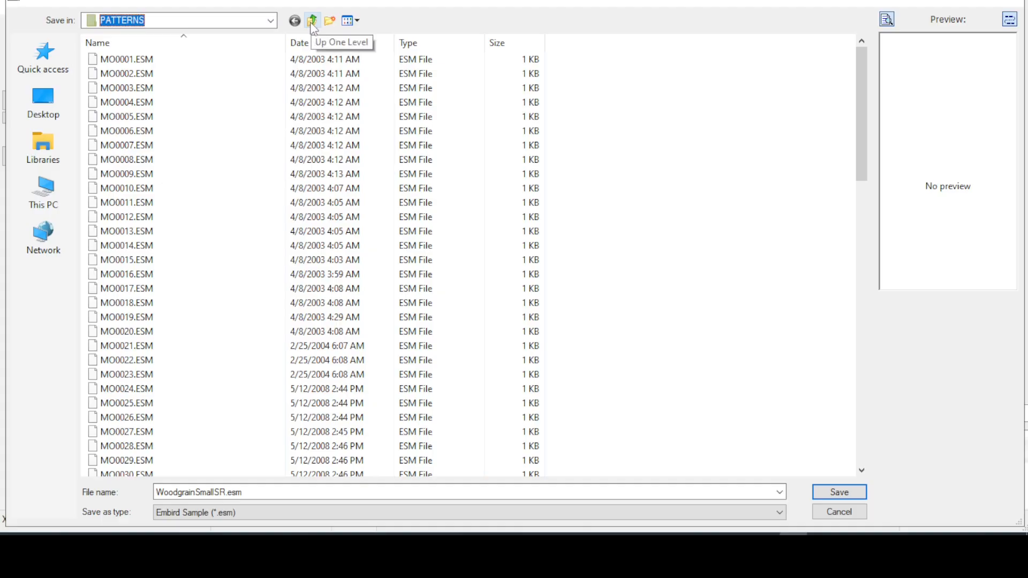
{"action": "left_click", "coordinate": [312, 22]}
{"action": "left_click", "coordinate": [312, 22]}
{"action": "left_click", "coordinate": [313, 23]}
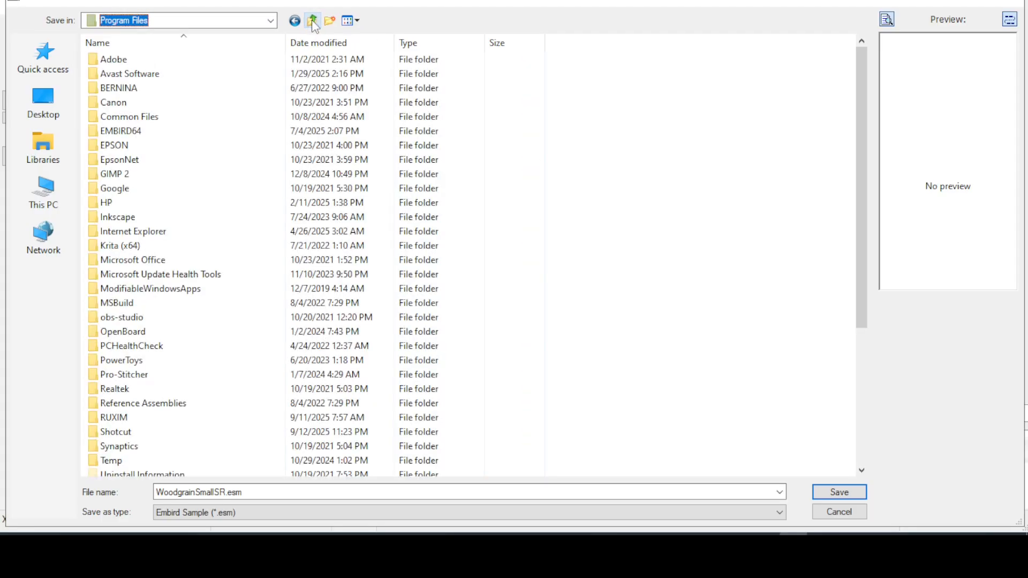
{"action": "left_click", "coordinate": [312, 22]}
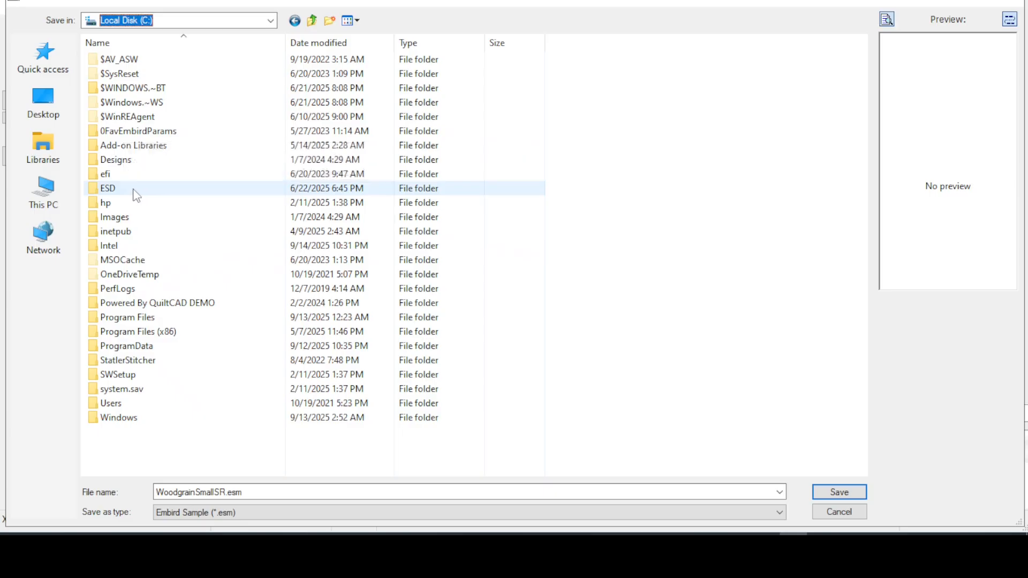
- Set the save location to Favorite Outlines, going through Users, the personal folder, Embird Esm Files and EsmOutlines
{"action": "left_click", "coordinate": [118, 408]}
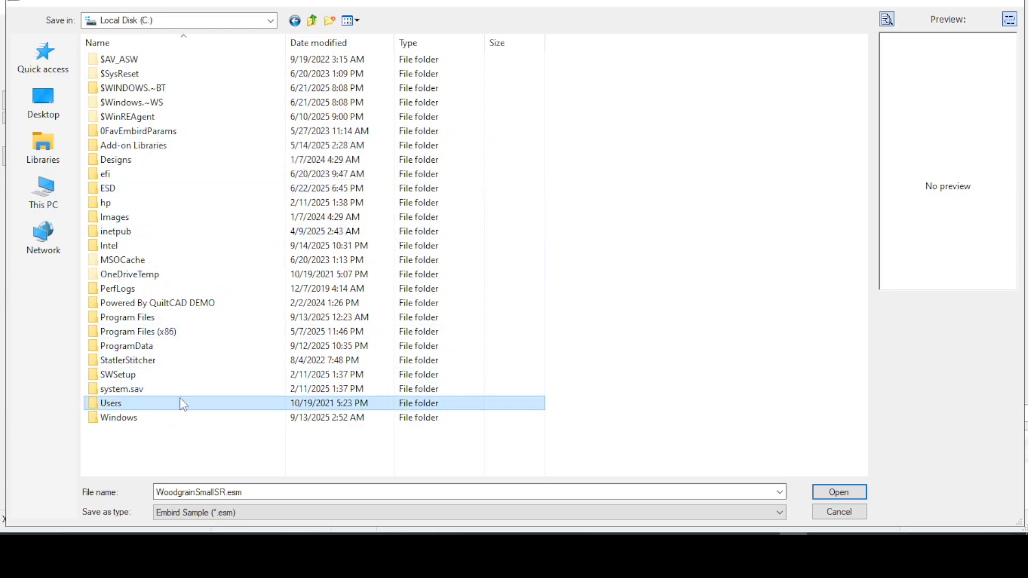
{"action": "left_click", "coordinate": [842, 495]}
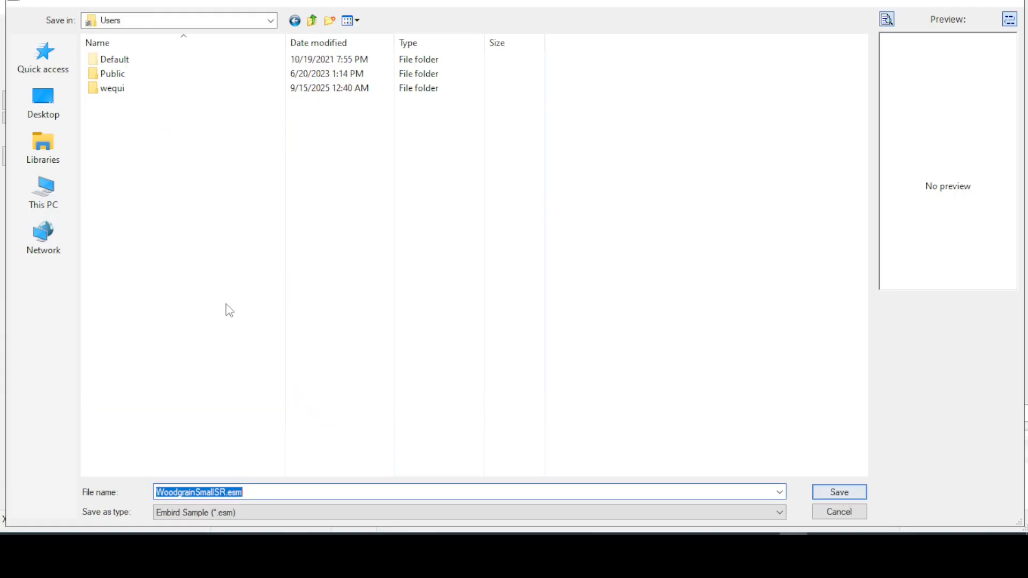
{"action": "left_click", "coordinate": [100, 89]}
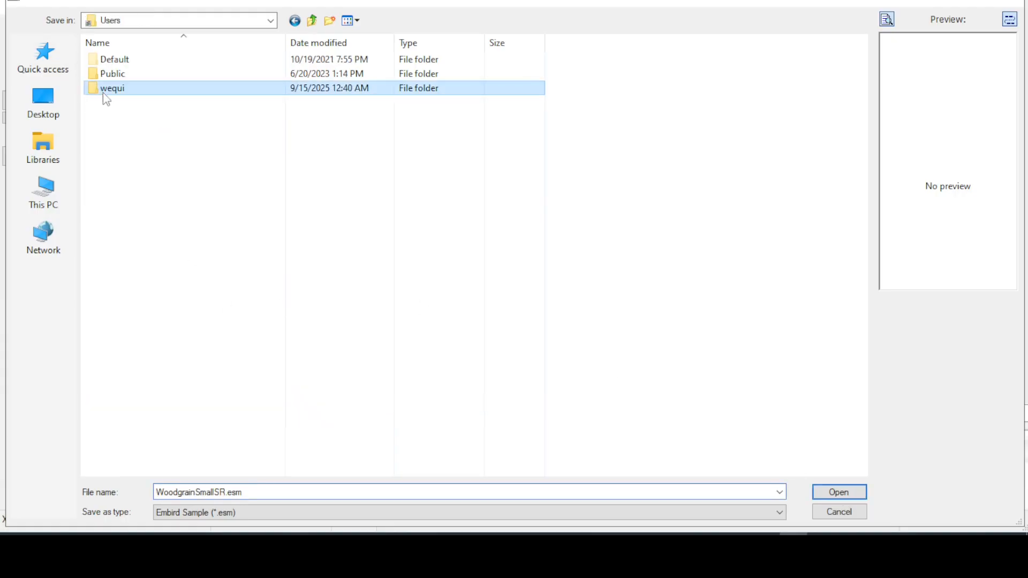
{"action": "left_click", "coordinate": [838, 492]}
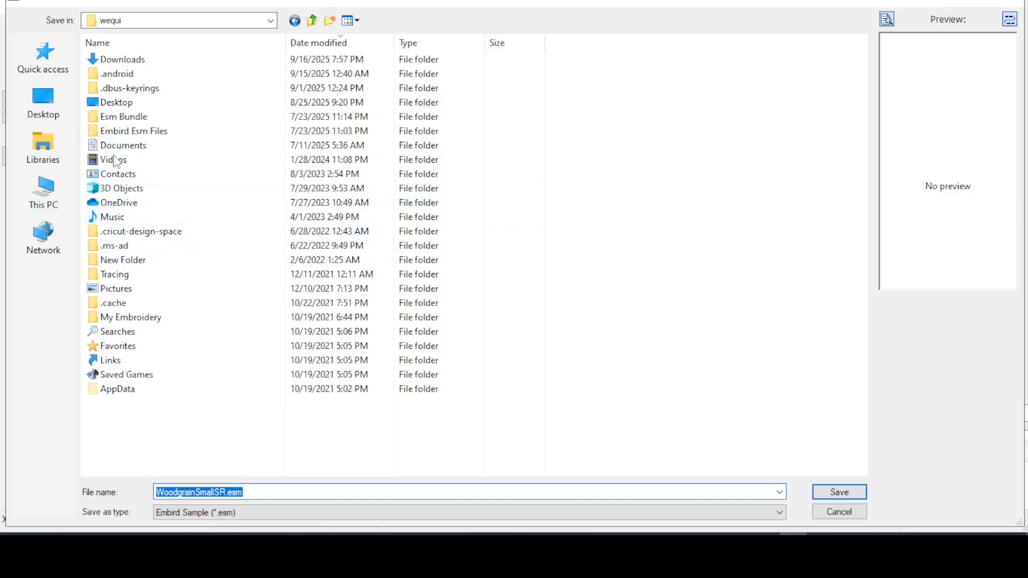
{"action": "left_click", "coordinate": [532, 130]}
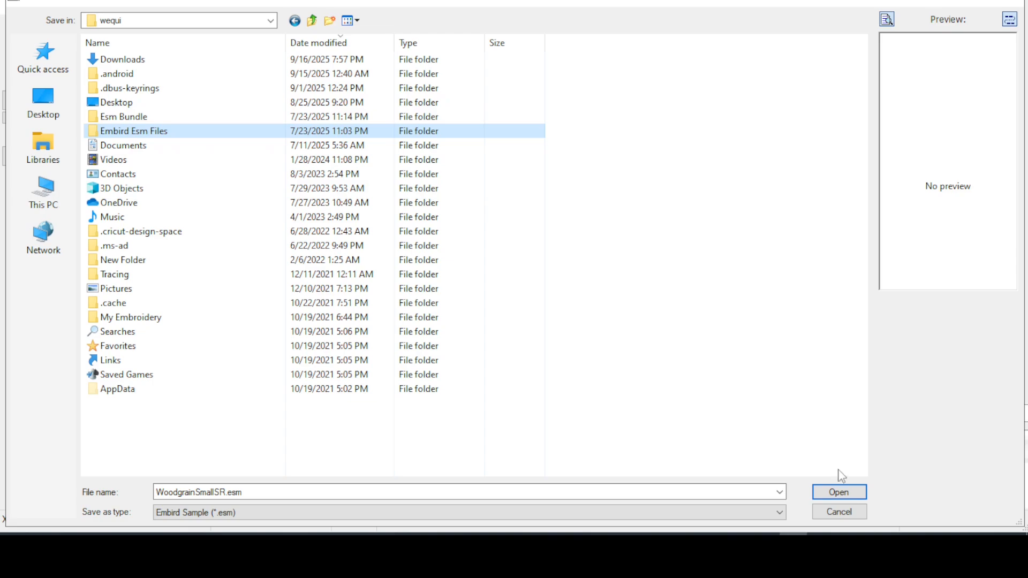
{"action": "left_click", "coordinate": [838, 492]}
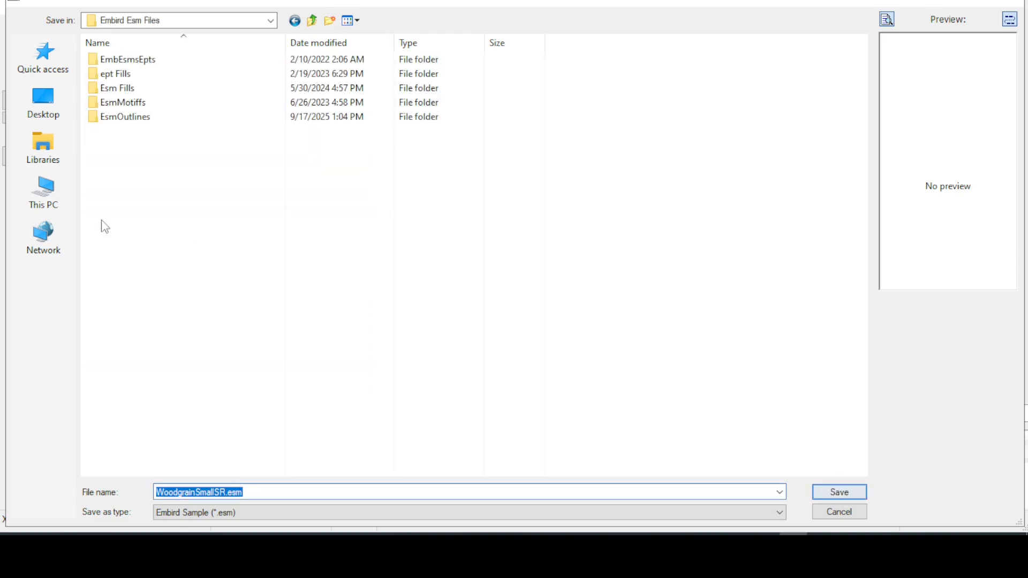
{"action": "left_click", "coordinate": [152, 118]}
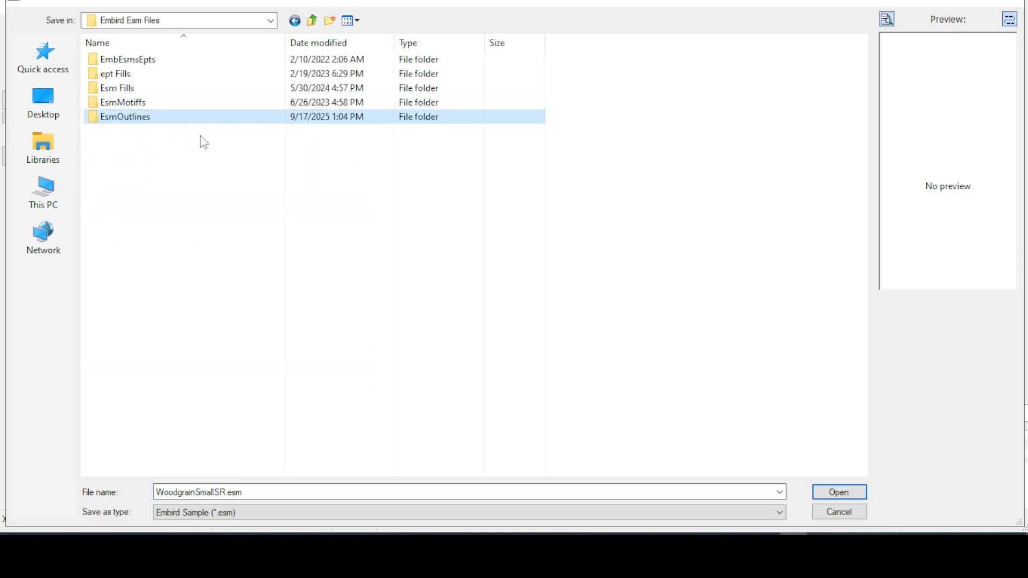
{"action": "left_click", "coordinate": [840, 493]}
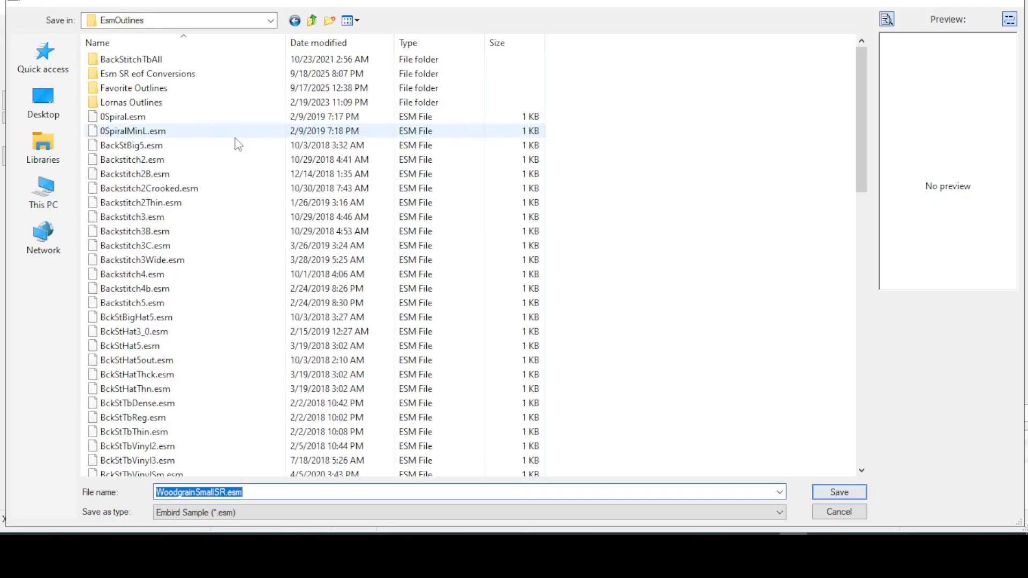
{"action": "left_click", "coordinate": [160, 88]}
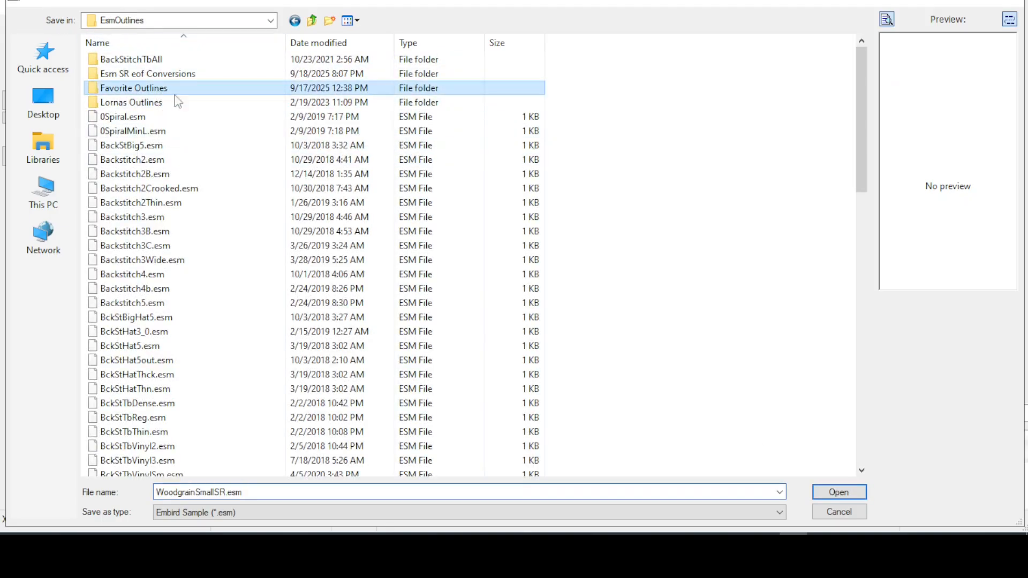
{"action": "left_click", "coordinate": [839, 492]}
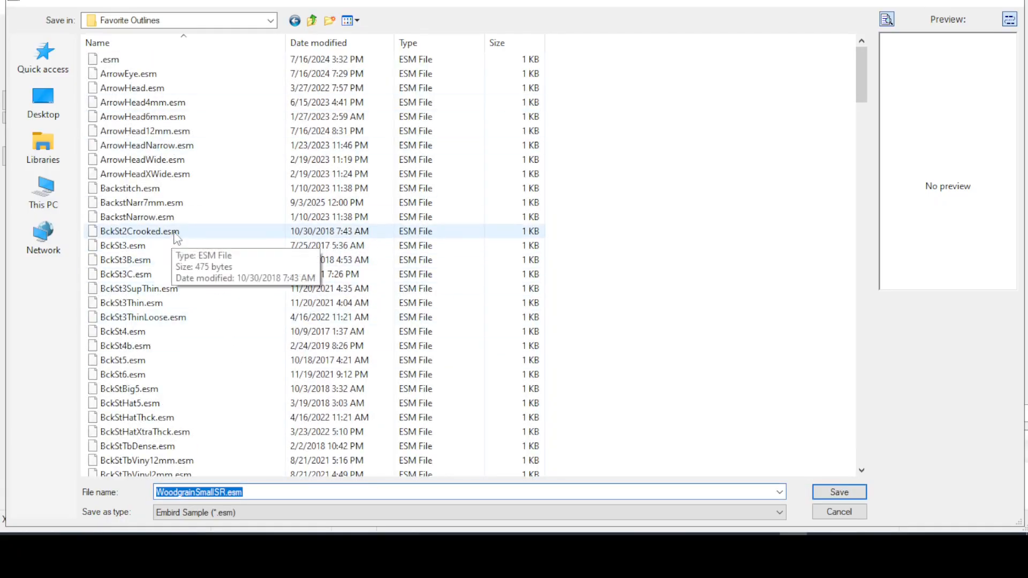
{"action": "left_click", "coordinate": [311, 22]}
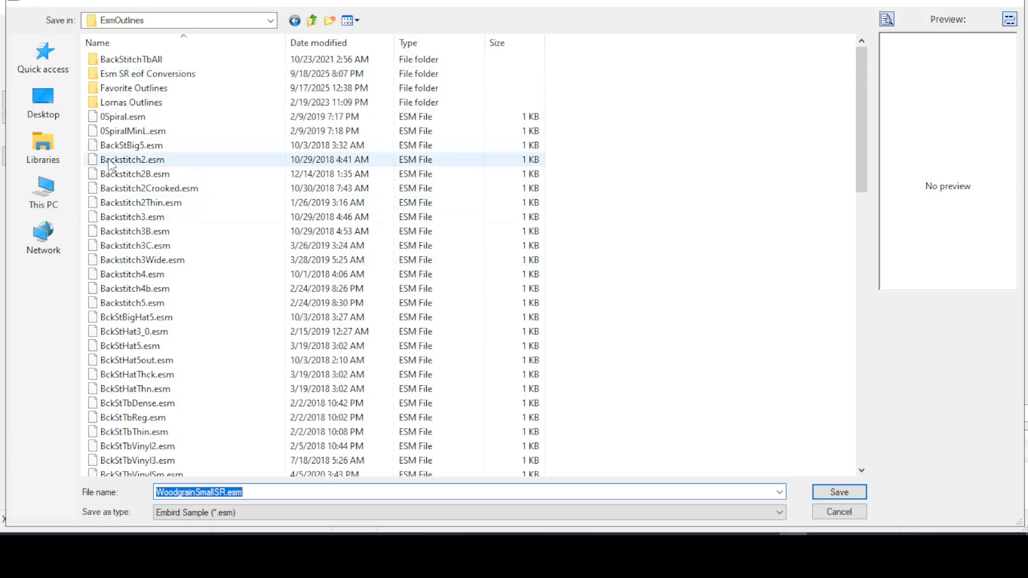
{"action": "left_click", "coordinate": [136, 93]}
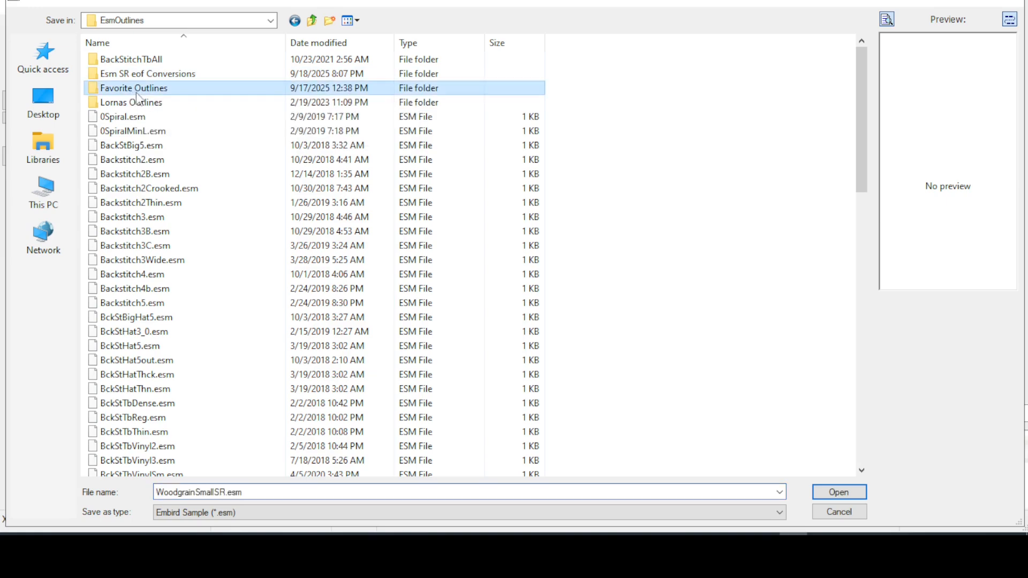
{"action": "double_click", "coordinate": [94, 91]}
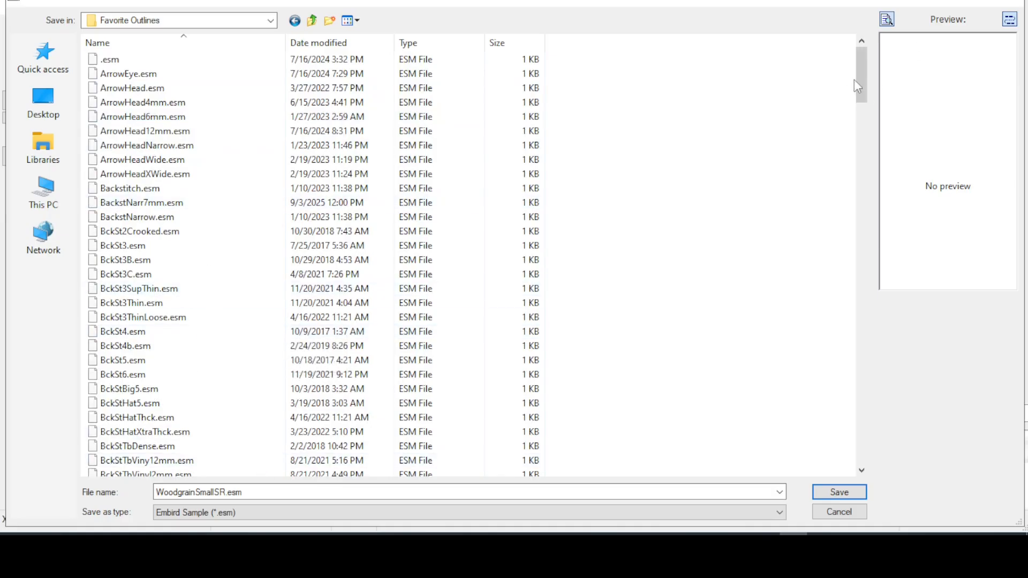
- Check the existing Woodgrain files in Favorite Outlines and save the sample there as WoodgrainSmallSR.esm
{"action": "left_click_drag", "start_coordinate": [859, 73], "coordinate": [872, 436]}
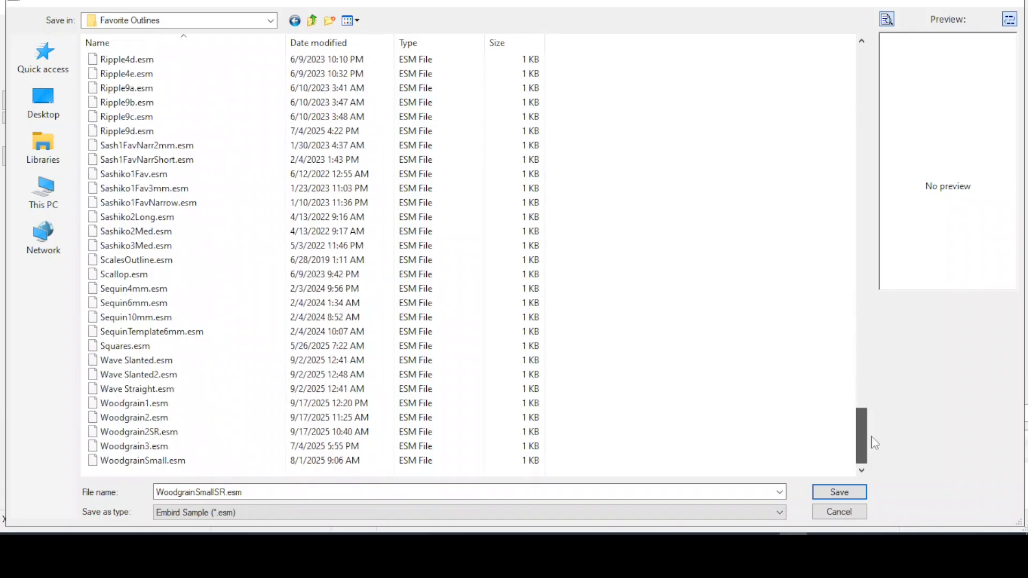
{"action": "left_click", "coordinate": [169, 464]}
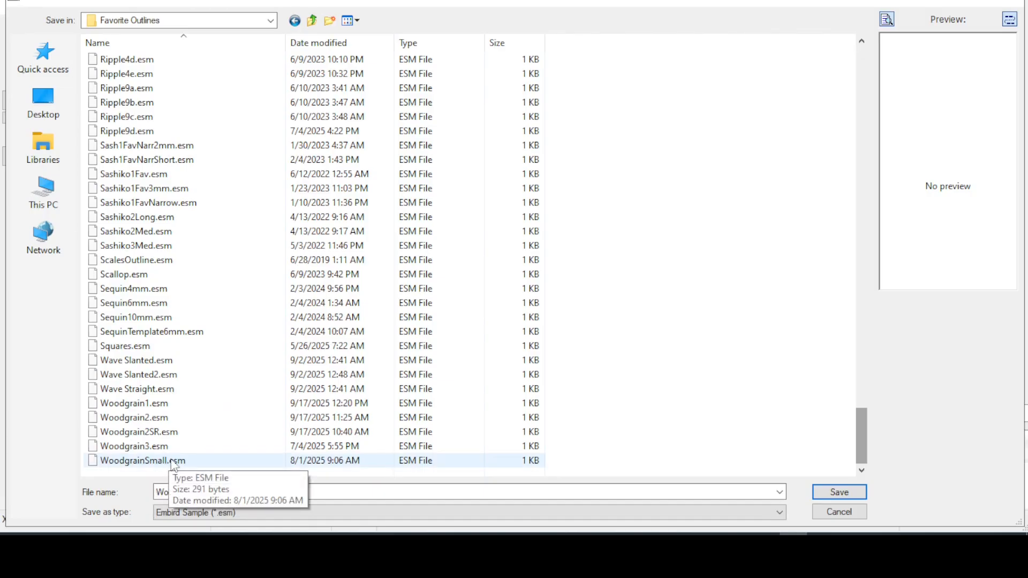
{"action": "left_click", "coordinate": [214, 491]}
{"action": "type", "text": "SR"}
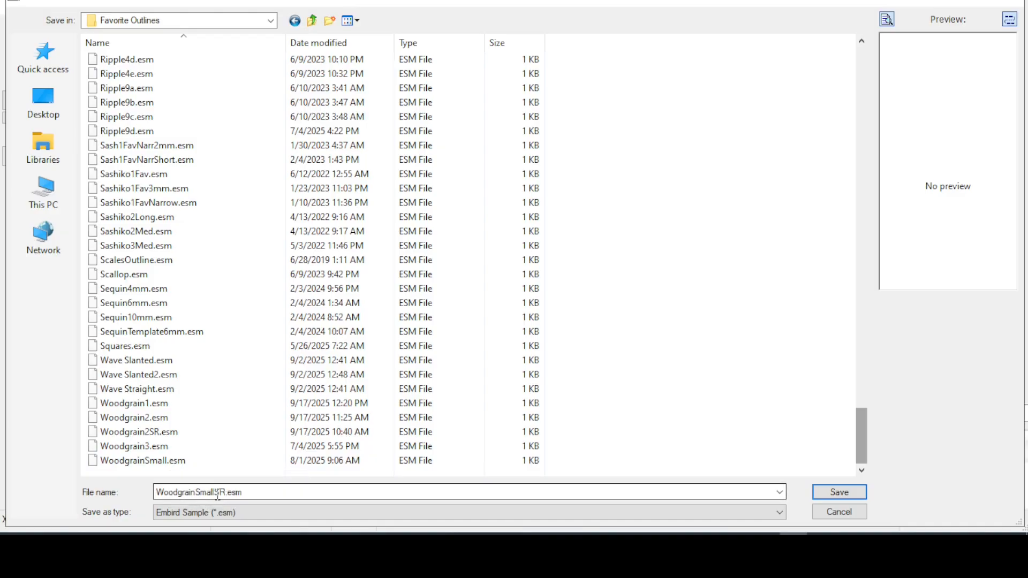
{"action": "double_click", "coordinate": [254, 493]}
{"action": "left_click", "coordinate": [270, 498]}
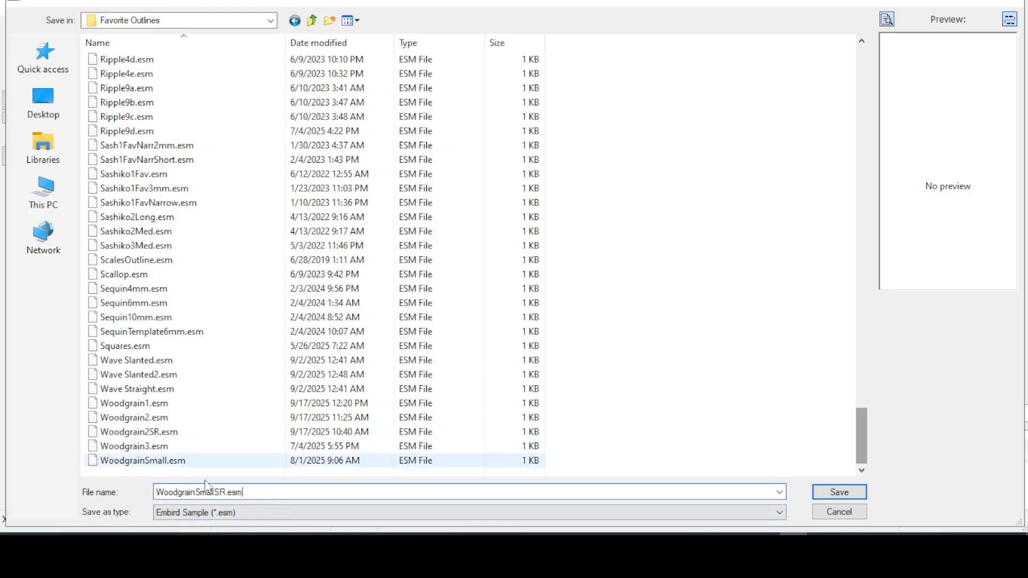
{"action": "left_click", "coordinate": [831, 492]}
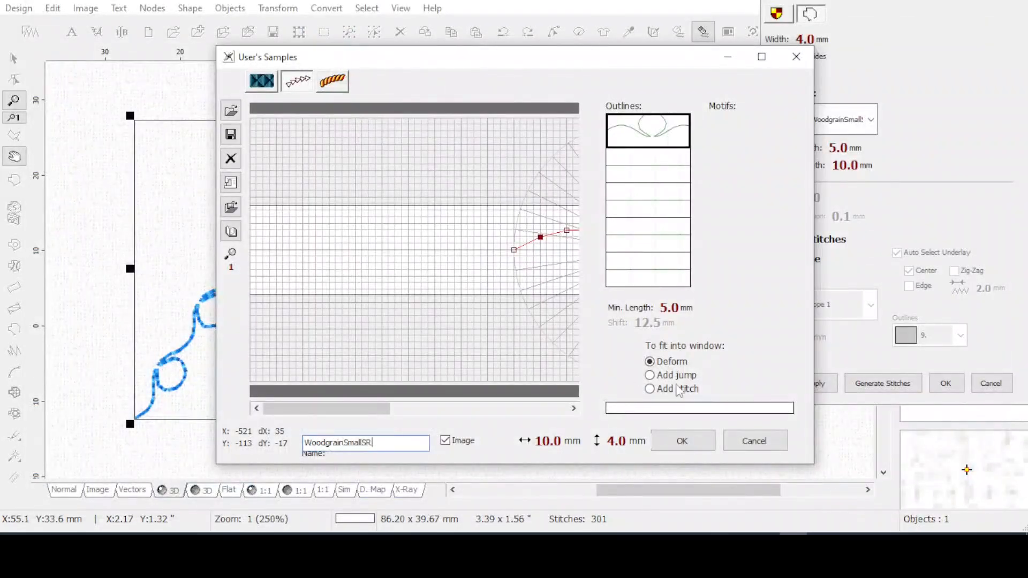
- Accept the user's samples, choose the WoodgrainSmallSR sample for the outline, and confirm its parameters
{"action": "left_click", "coordinate": [682, 442]}
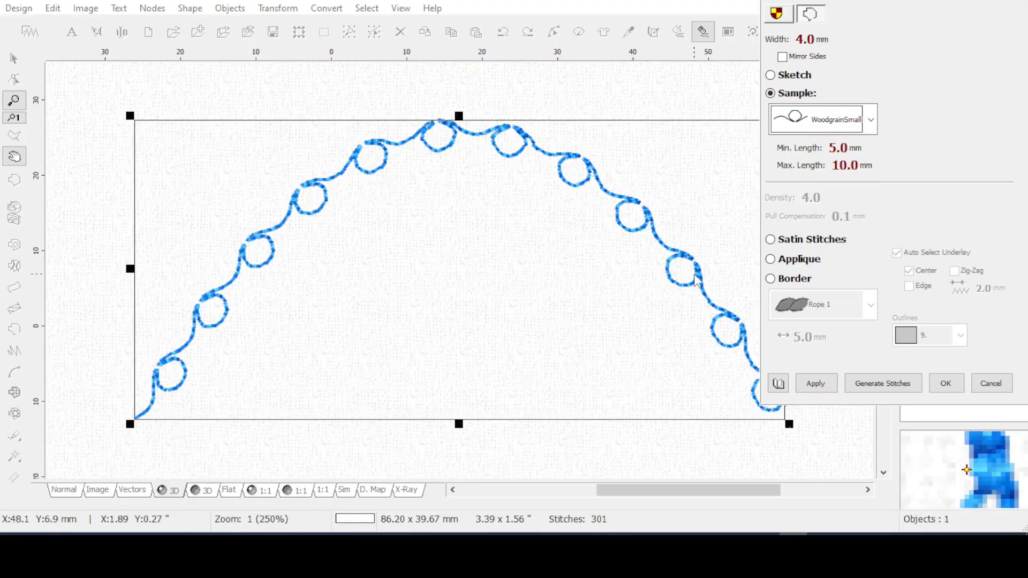
{"action": "left_click", "coordinate": [870, 121]}
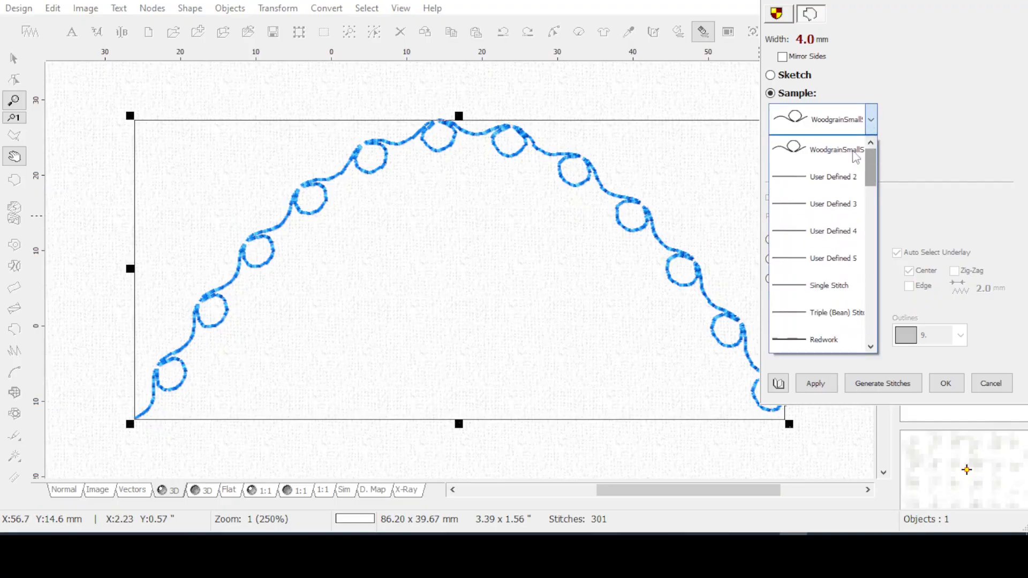
{"action": "left_click", "coordinate": [827, 151]}
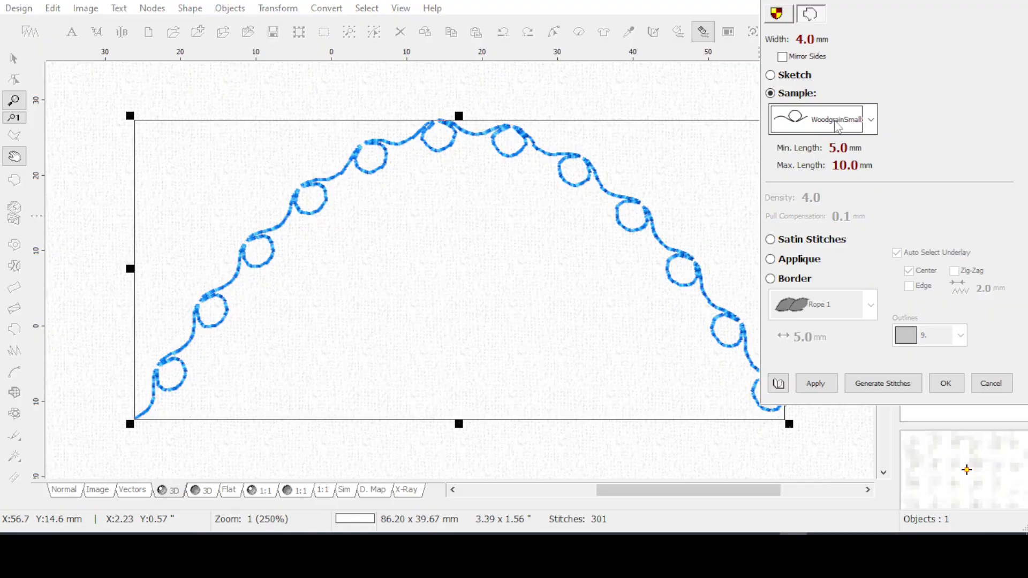
{"action": "left_click", "coordinate": [942, 383]}
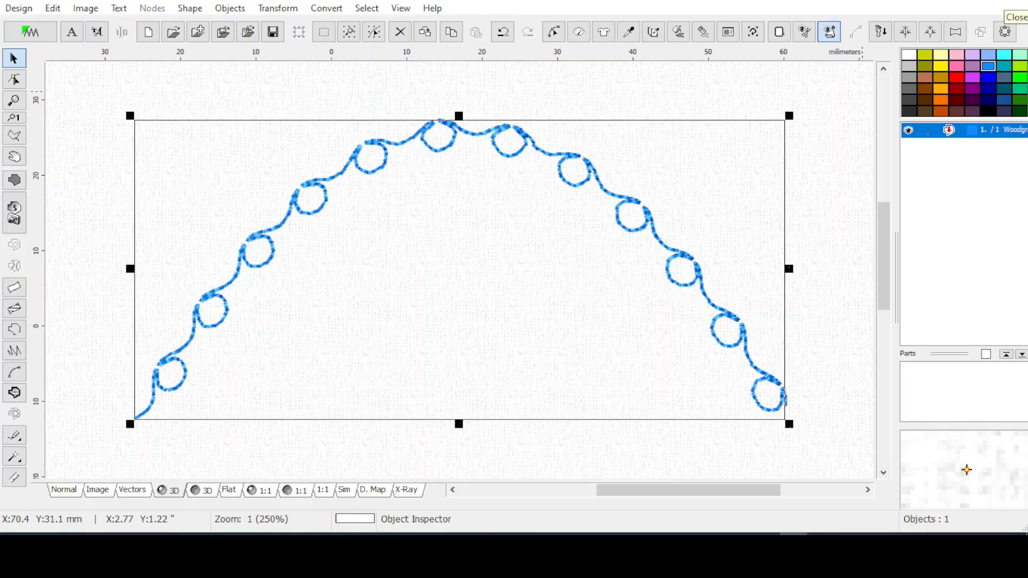
- Close Studio with the changes saved to WoodgrainSmallConvSR.eof, and reopen Studio from the Embird Editor
{"action": "left_click", "coordinate": [1016, 2]}
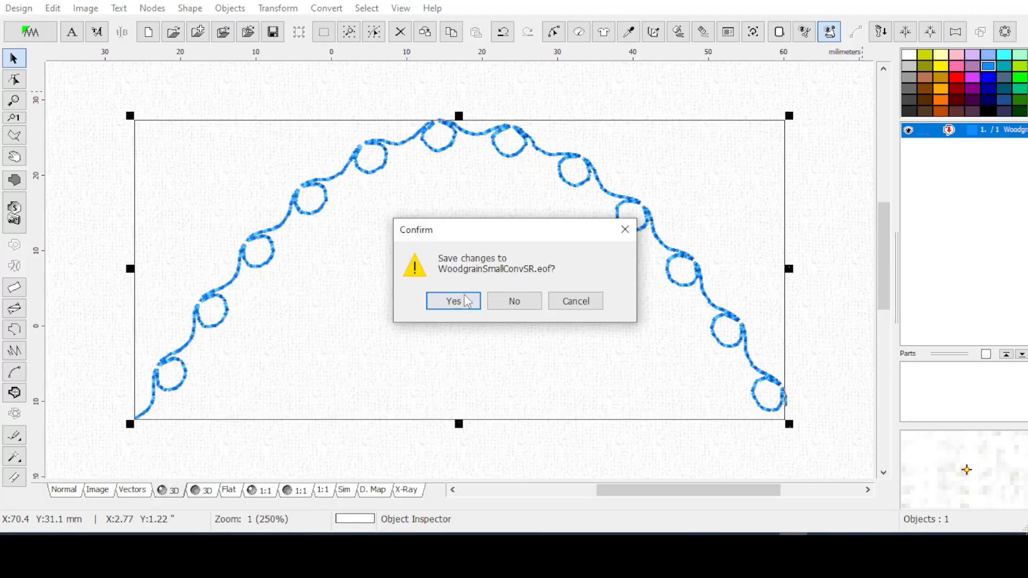
{"action": "left_click", "coordinate": [454, 301]}
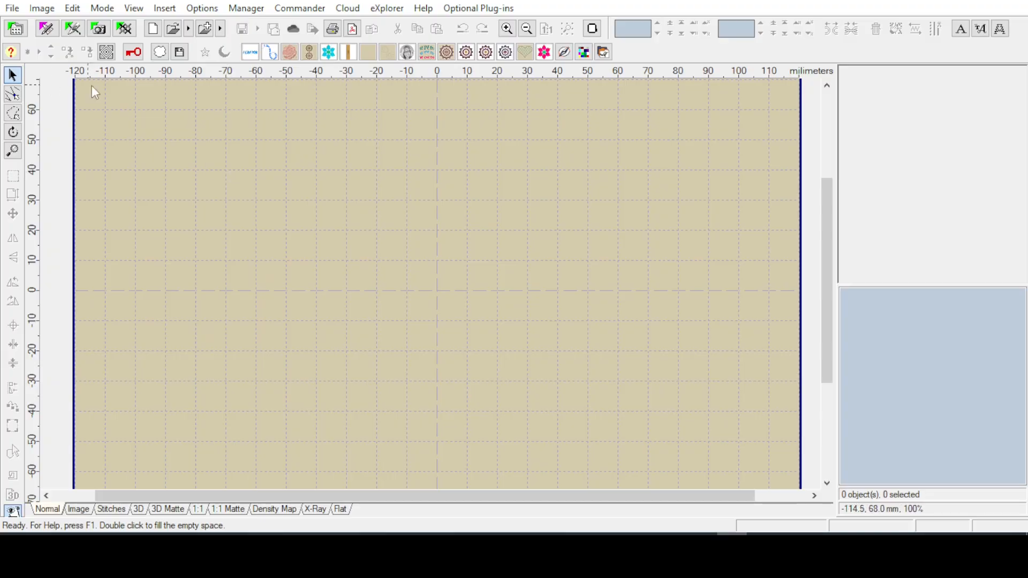
{"action": "left_click", "coordinate": [77, 32]}
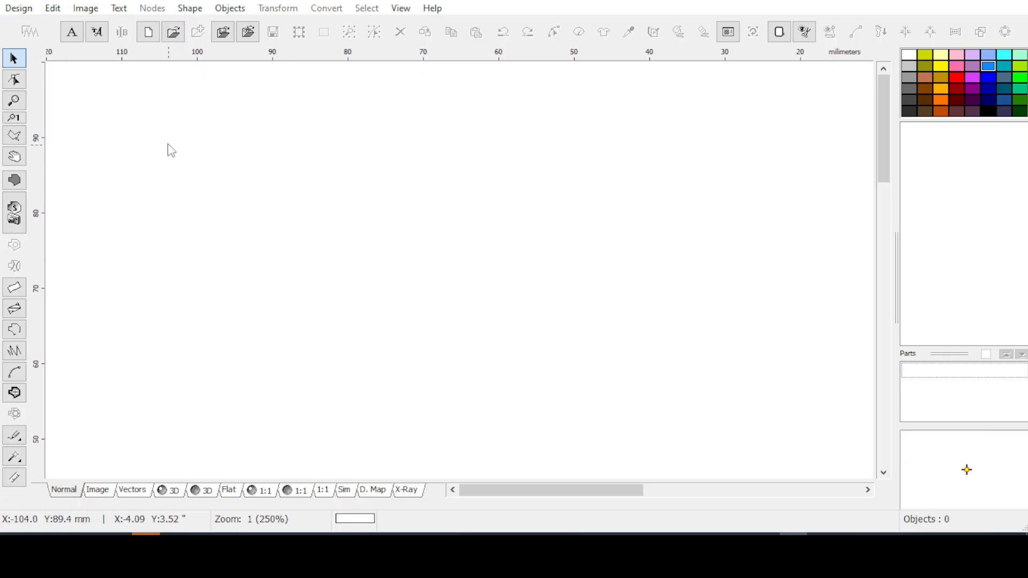
- Set the grid spacing to 10 mm in the preferences and apply it
{"action": "left_click", "coordinate": [53, 10]}
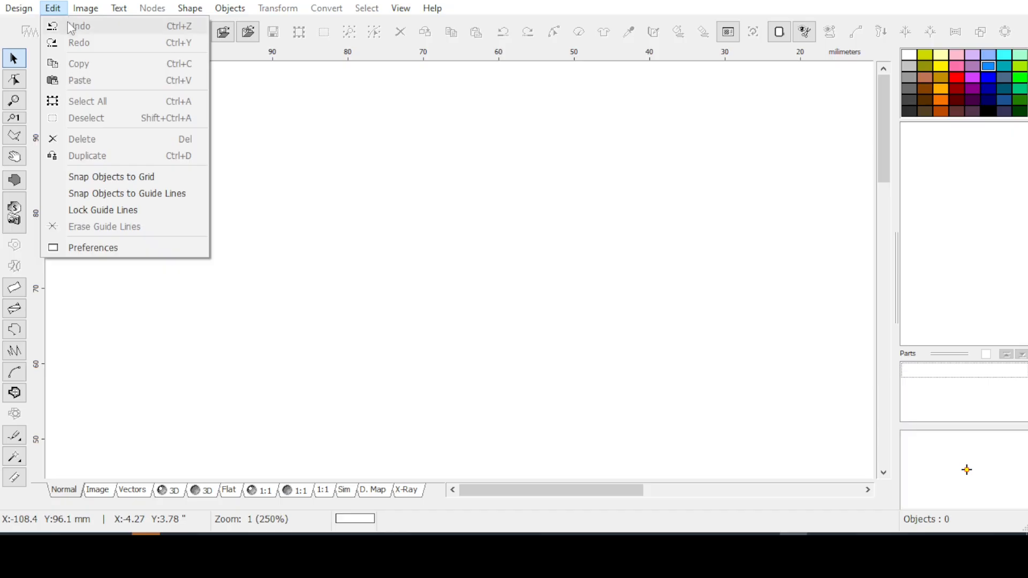
{"action": "left_click", "coordinate": [101, 250]}
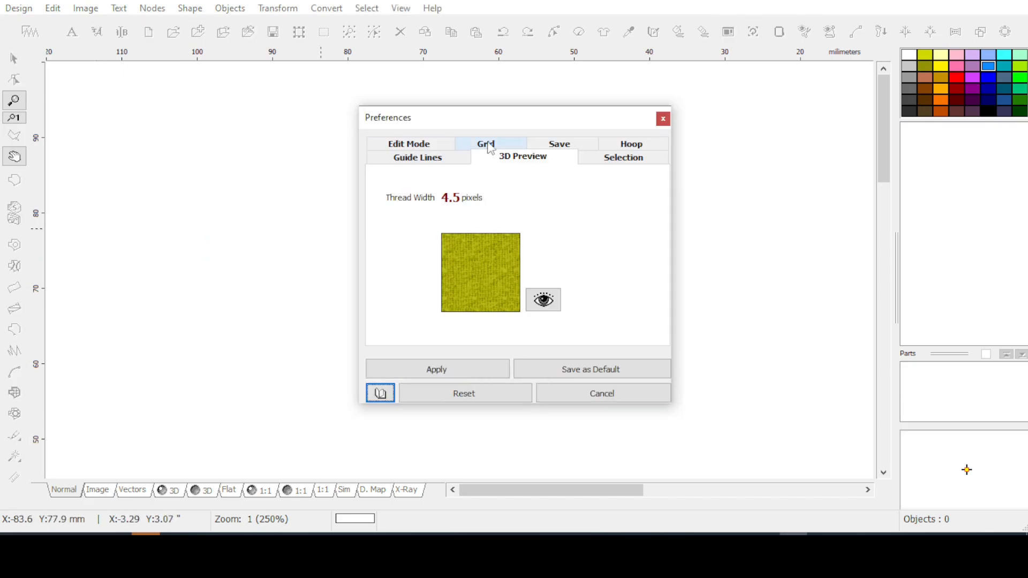
{"action": "left_click", "coordinate": [488, 145]}
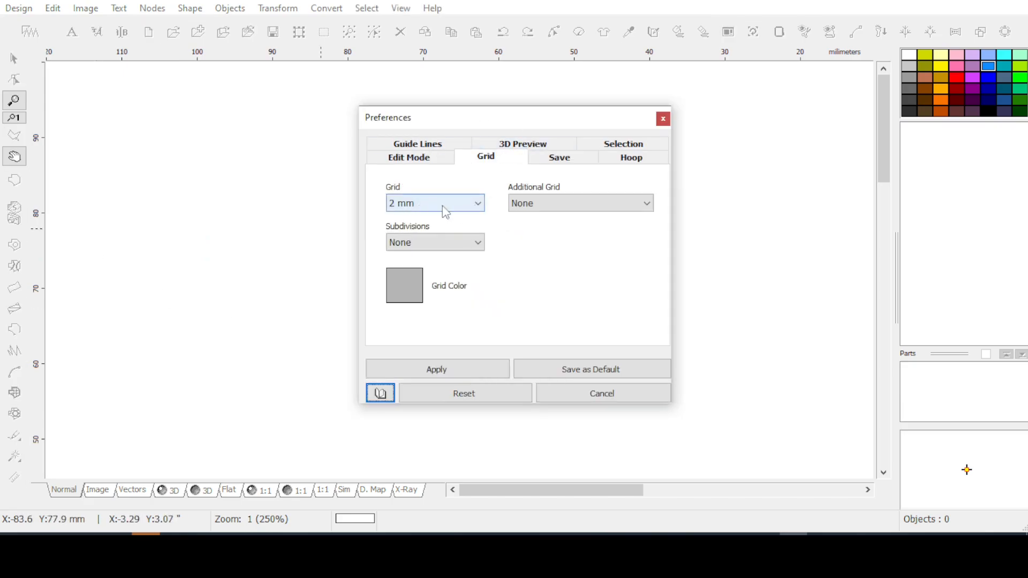
{"action": "left_click", "coordinate": [478, 204]}
{"action": "left_click", "coordinate": [416, 239]}
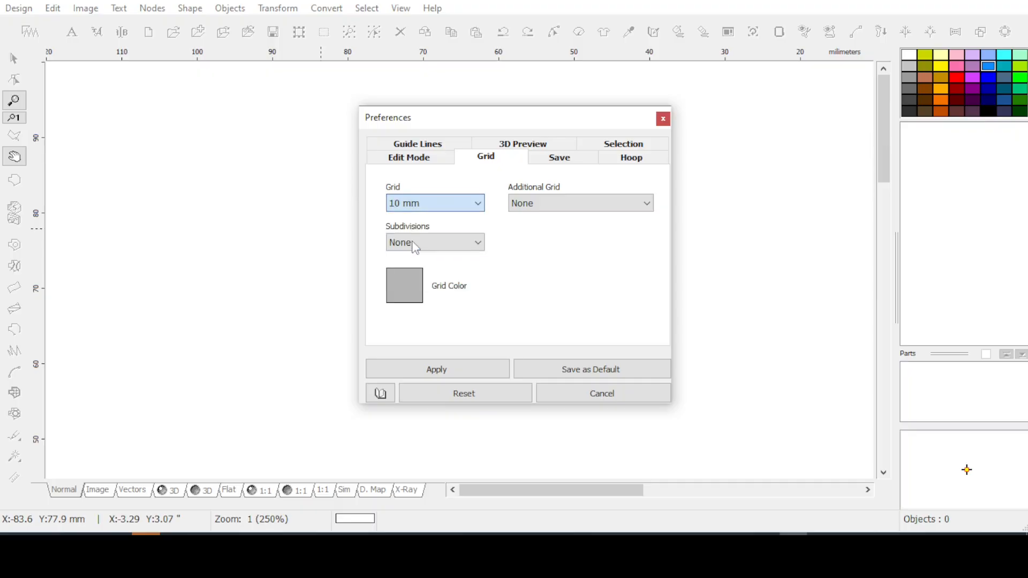
{"action": "left_click", "coordinate": [434, 369]}
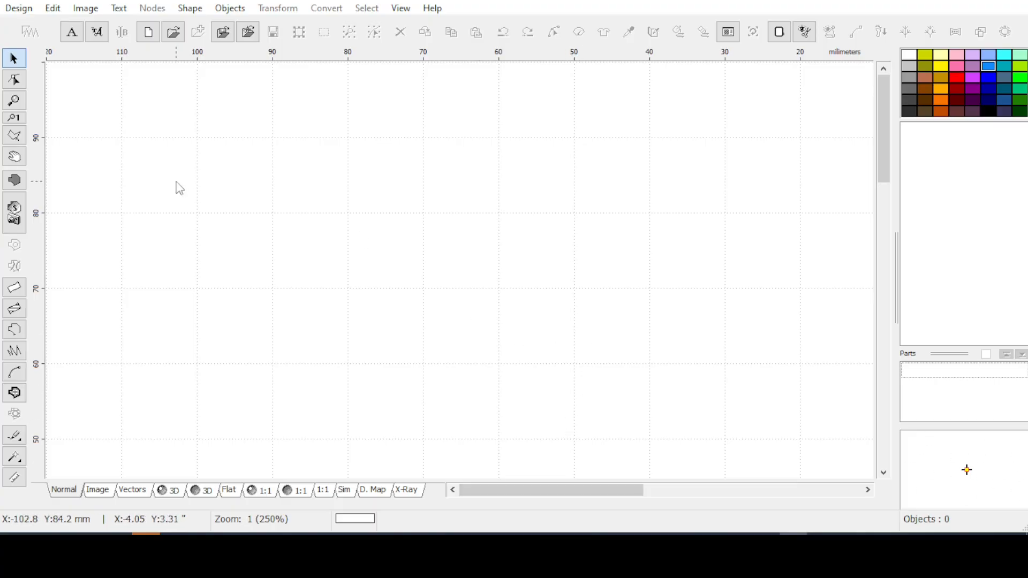
- Draw an outline segment from 40 mm left of centre to the origin, bending its middle to 10 mm below the horizontal axis
{"action": "scroll", "coordinate": [254, 200], "scroll_direction": "down", "scroll_amount": 1}
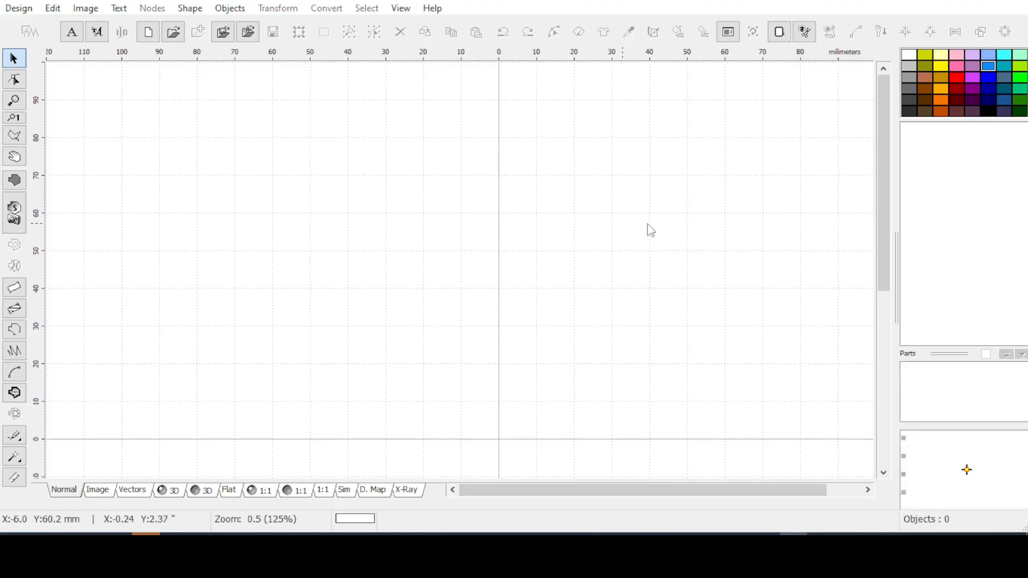
{"action": "left_click_drag", "start_coordinate": [881, 160], "coordinate": [875, 248]}
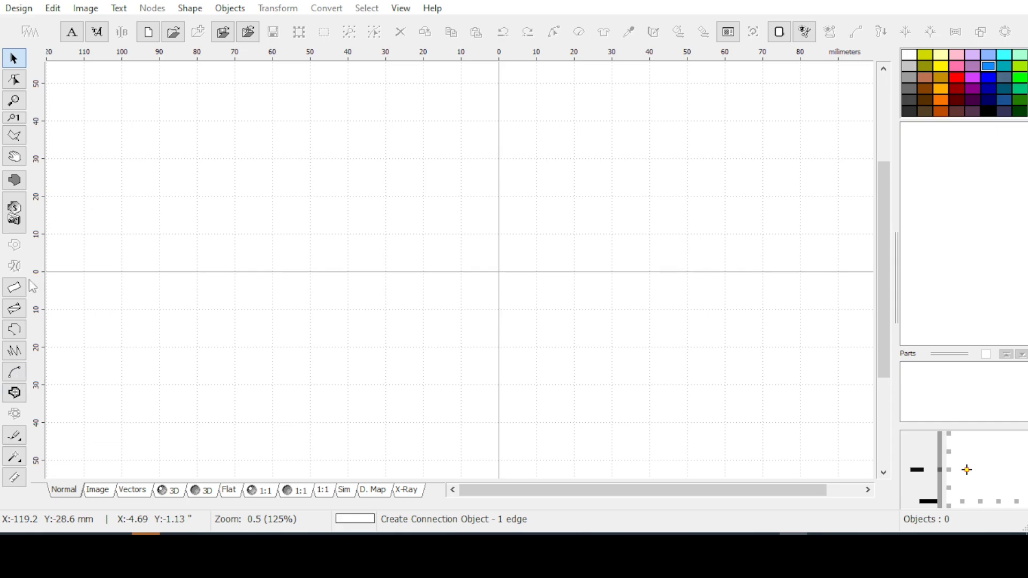
{"action": "left_click", "coordinate": [15, 332]}
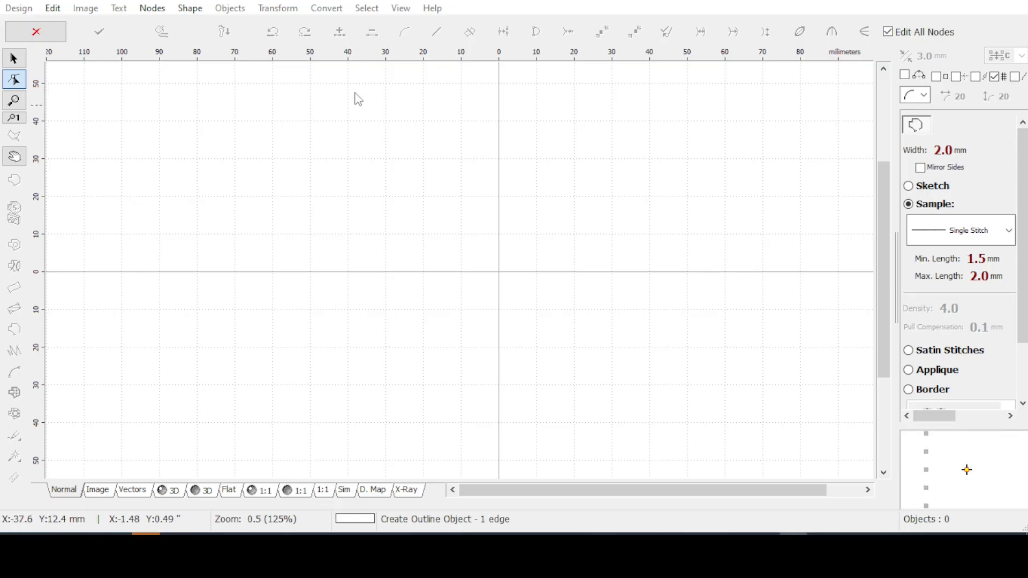
{"action": "left_click", "coordinate": [356, 284]}
{"action": "left_click_drag", "start_coordinate": [359, 286], "coordinate": [351, 278]}
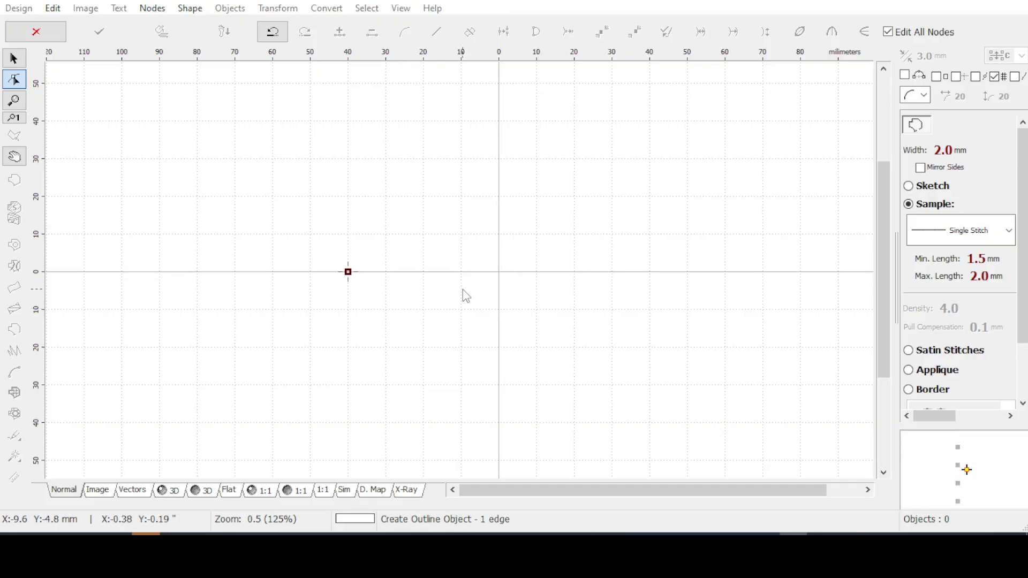
{"action": "left_click", "coordinate": [509, 280]}
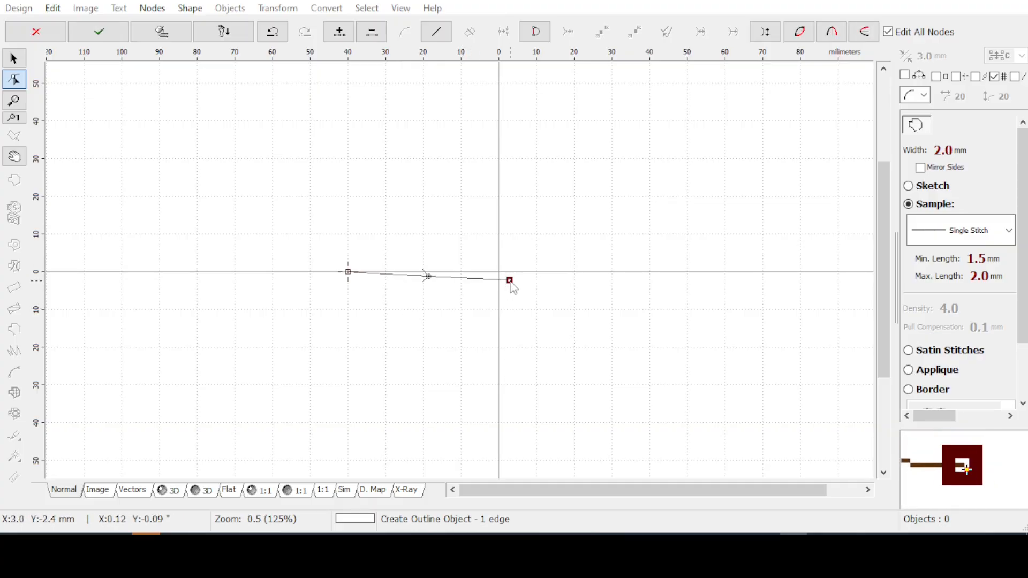
{"action": "left_click_drag", "start_coordinate": [509, 280], "coordinate": [498, 272]}
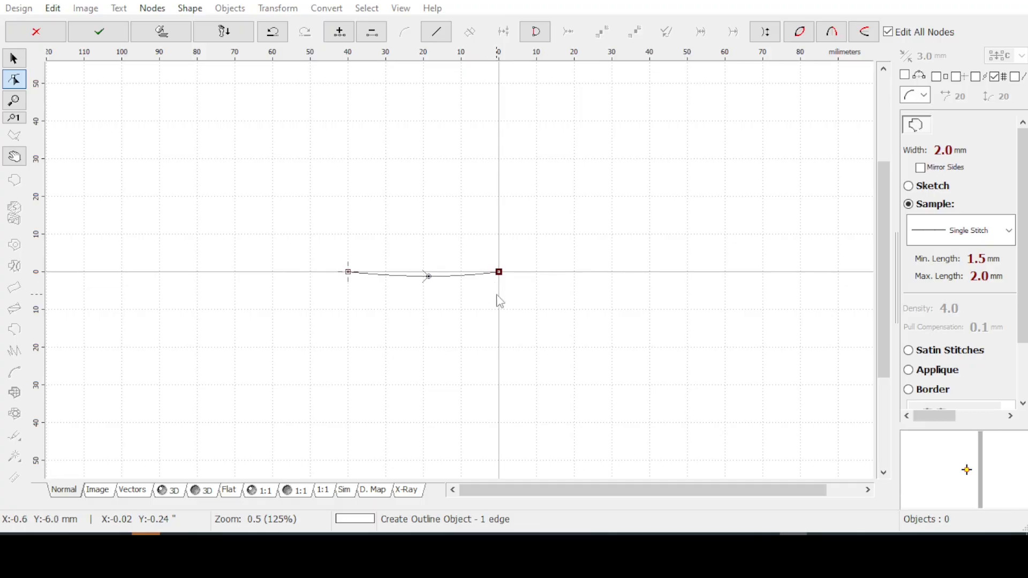
{"action": "left_click", "coordinate": [428, 276]}
{"action": "left_click_drag", "start_coordinate": [428, 277], "coordinate": [424, 309]}
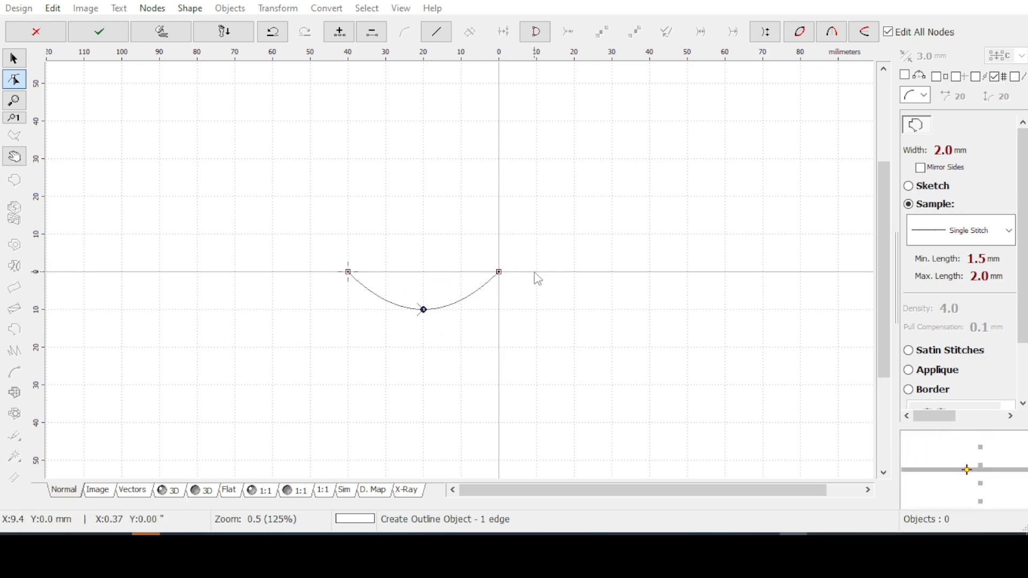
- Extend the outline to 40 mm right of centre, bend the new segment's middle to 10 mm above the axis, and finish the object
{"action": "left_click", "coordinate": [832, 36]}
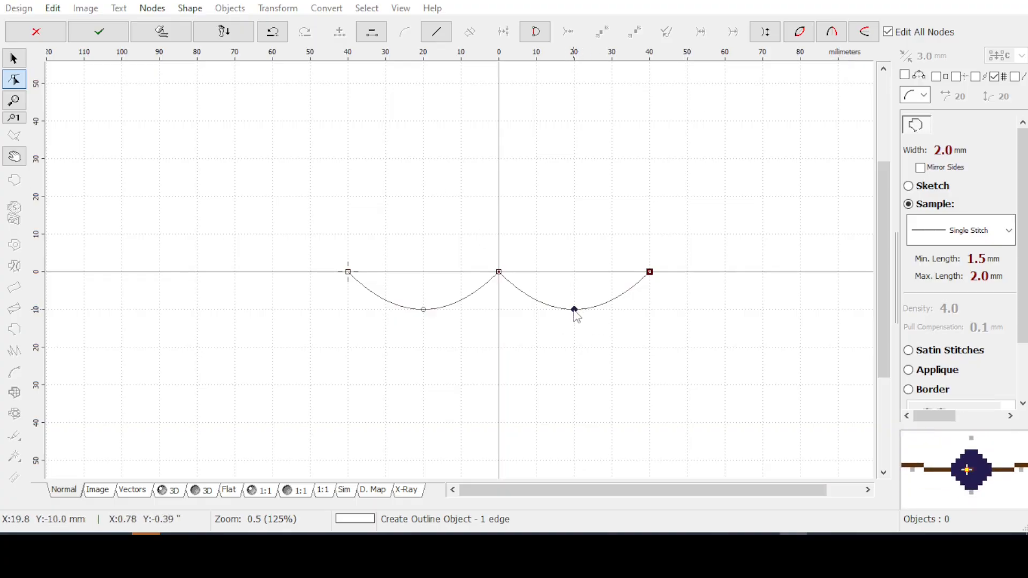
{"action": "left_click_drag", "start_coordinate": [574, 310], "coordinate": [573, 284]}
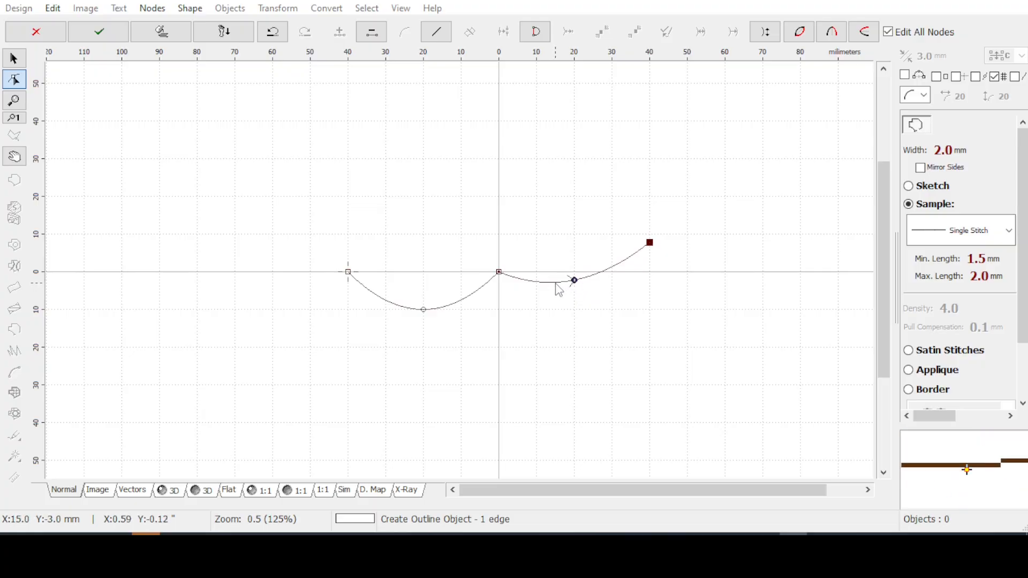
{"action": "key", "text": "ctrl+z"}
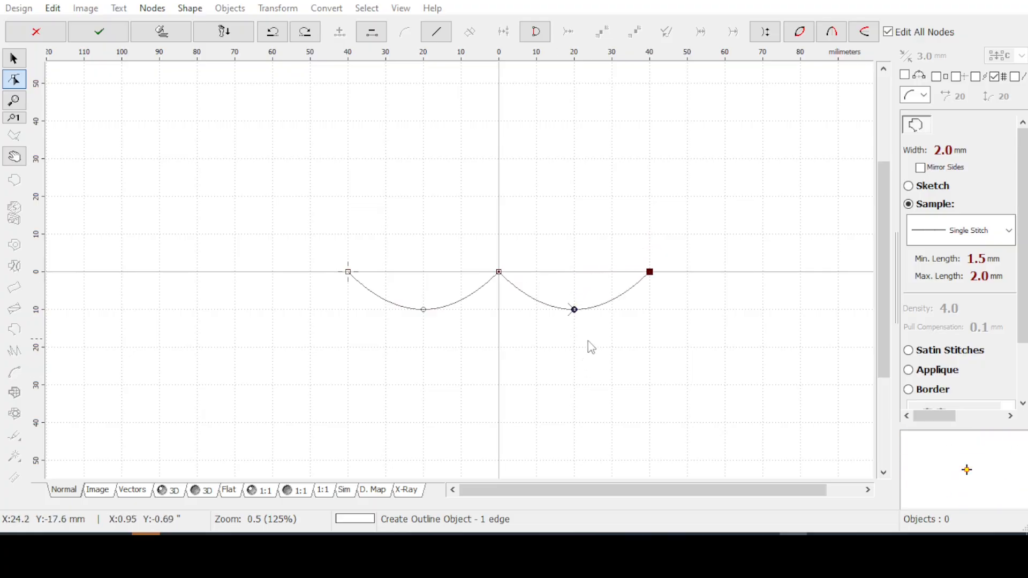
{"action": "left_click", "coordinate": [498, 272]}
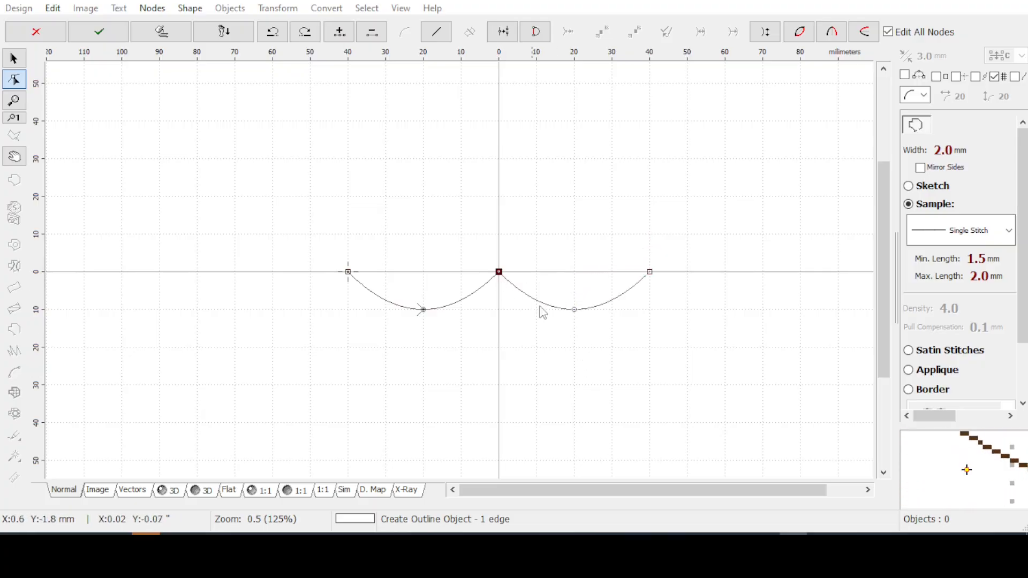
{"action": "left_click", "coordinate": [575, 311]}
{"action": "left_click_drag", "start_coordinate": [575, 310], "coordinate": [574, 234]}
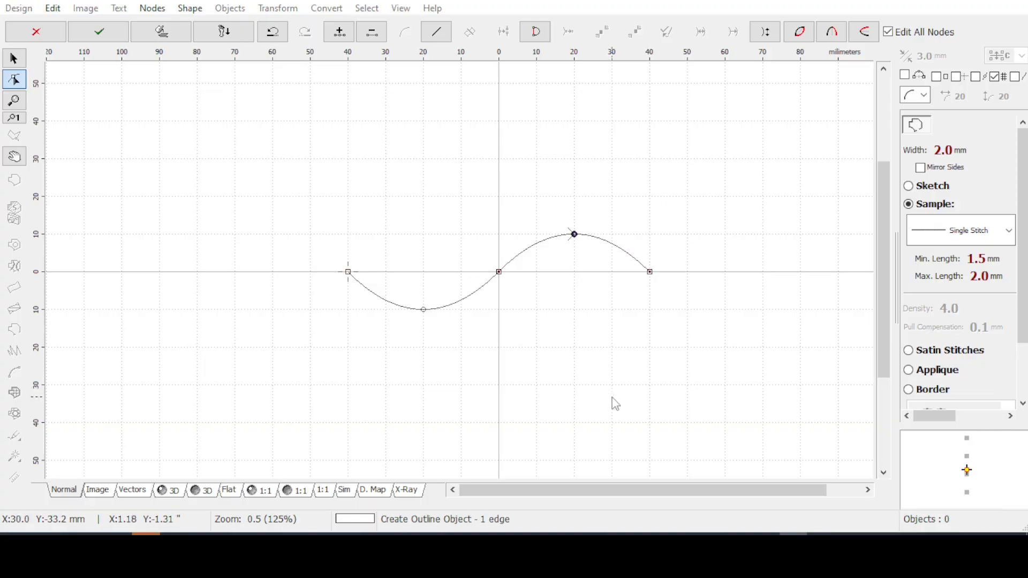
{"action": "key", "text": "Return"}
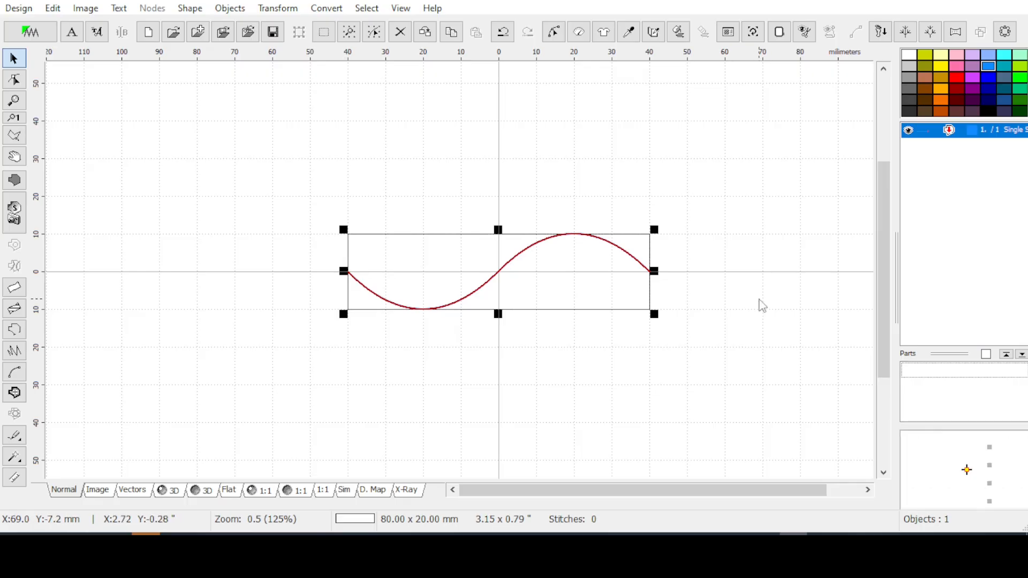
- Open the wave outline's parameters and look through the user-defined entries in its sample list
{"action": "left_click", "coordinate": [577, 32]}
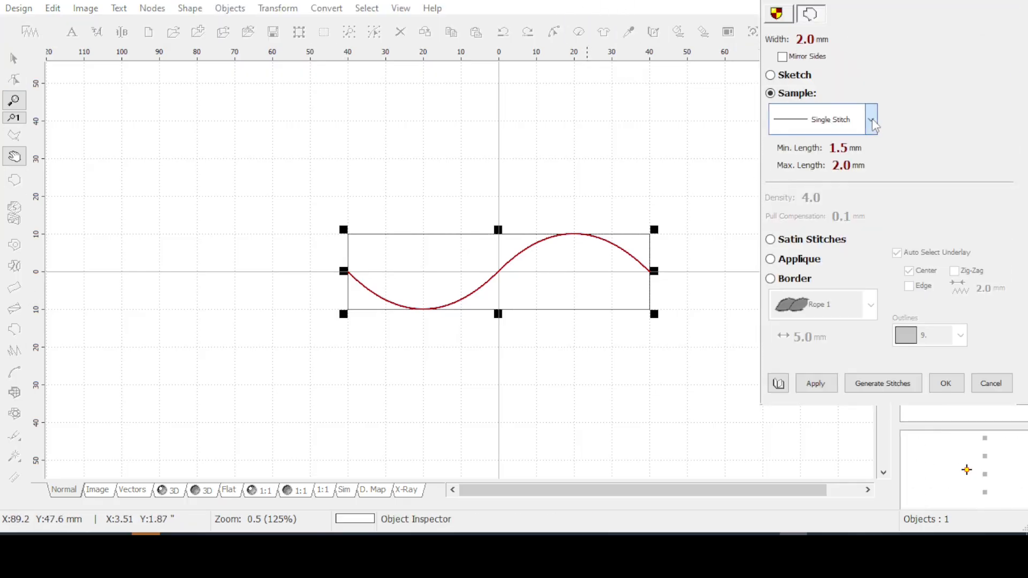
{"action": "left_click", "coordinate": [871, 121]}
{"action": "scroll", "coordinate": [818, 160], "scroll_direction": "up", "scroll_amount": 1}
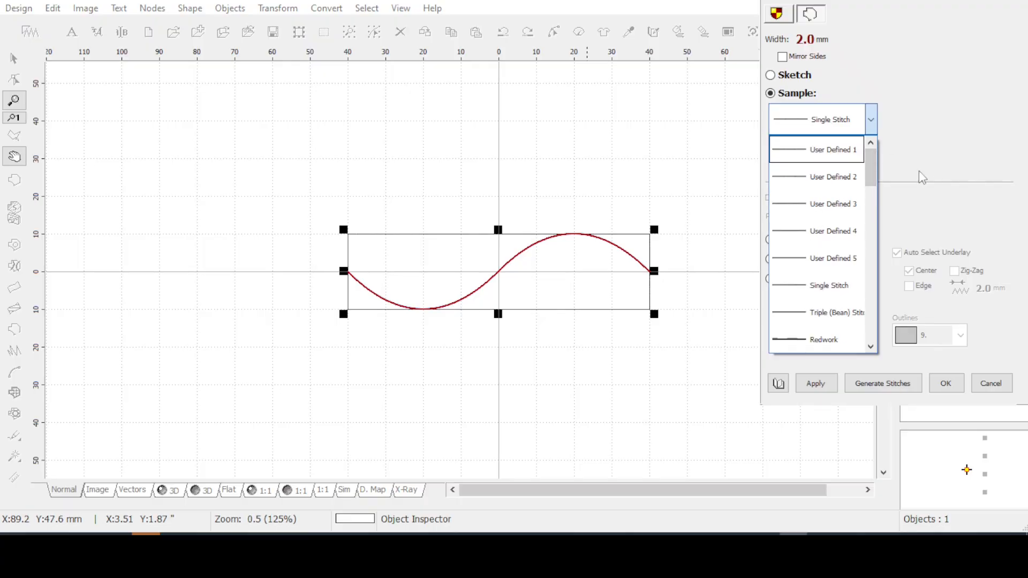
{"action": "left_click", "coordinate": [933, 107]}
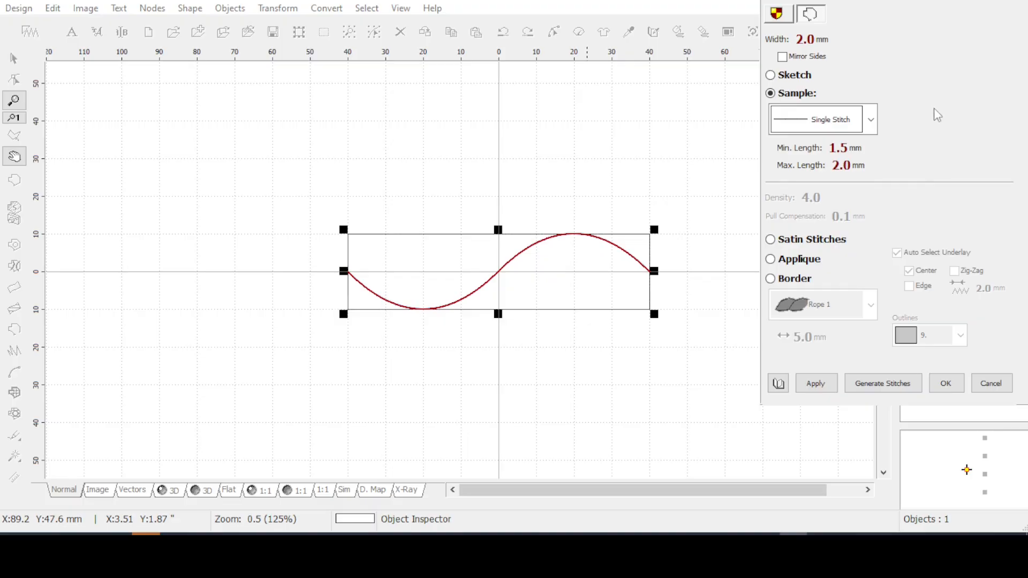
{"action": "left_click", "coordinate": [871, 120]}
{"action": "left_click_drag", "start_coordinate": [869, 182], "coordinate": [871, 152]}
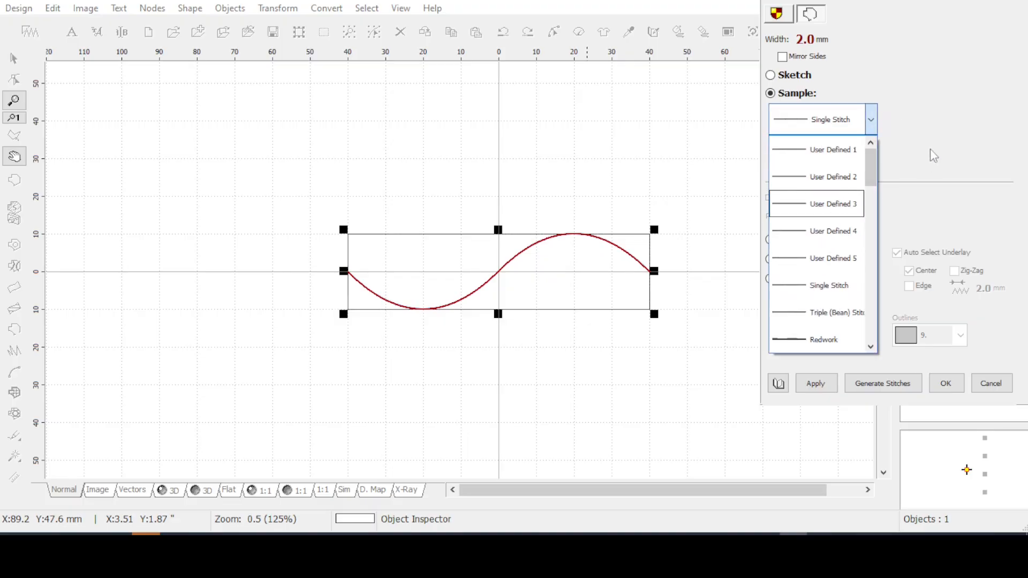
{"action": "left_click", "coordinate": [921, 90]}
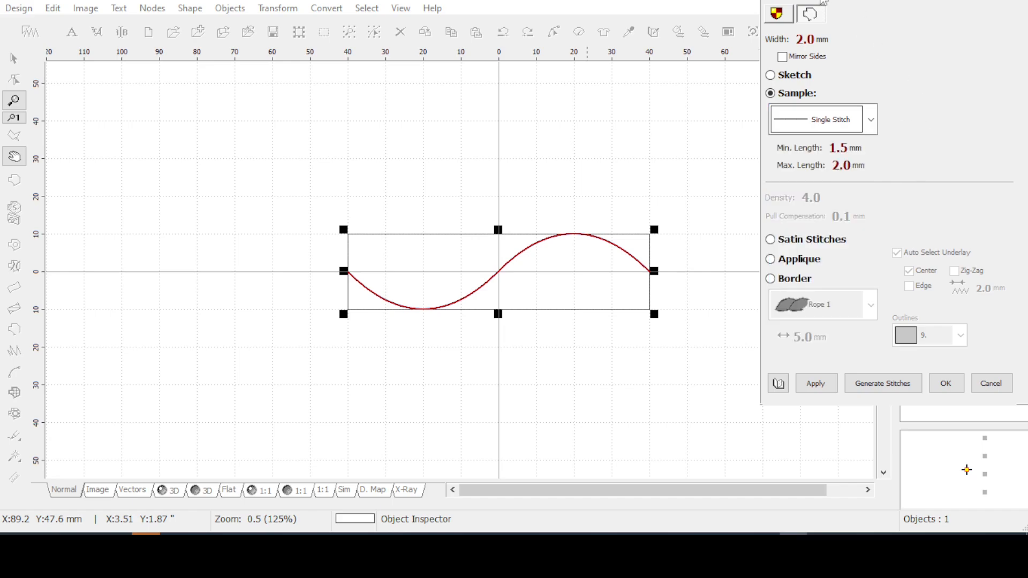
- Open the User's Samples editor and switch it to outline samples
{"action": "left_click", "coordinate": [809, 14]}
{"action": "left_click", "coordinate": [804, 105]}
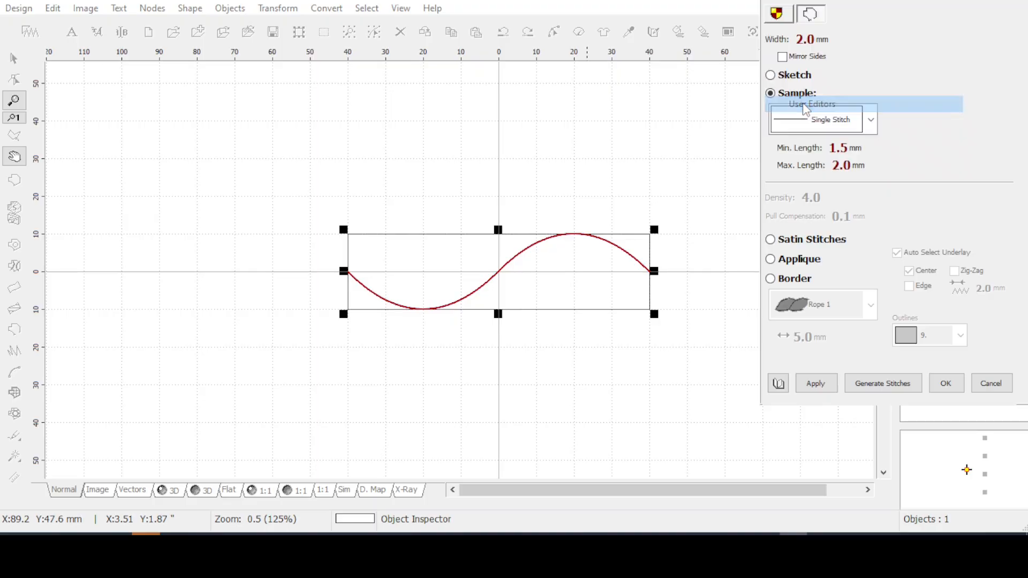
{"action": "left_click", "coordinate": [298, 83]}
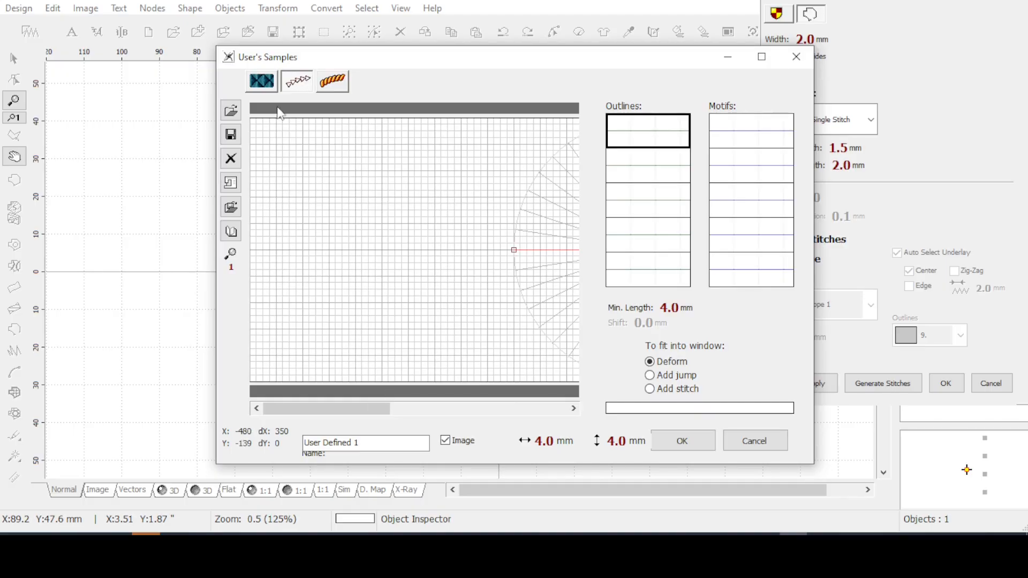
- Start loading a sample into the first outline slot and browse to Embird Esm Files > EsmOutlines > Favorite Outlines in the user's folder
{"action": "left_click", "coordinate": [232, 114]}
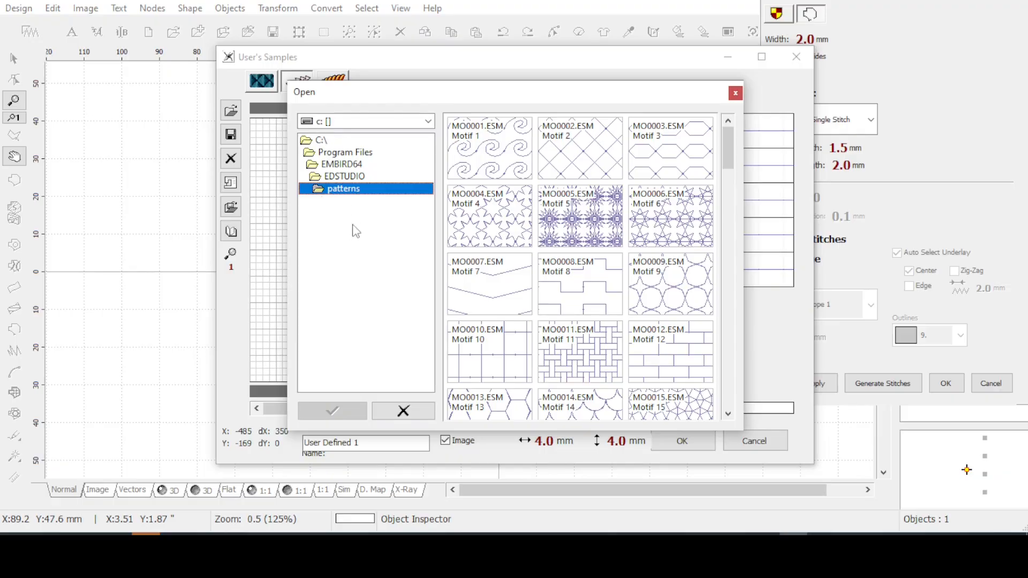
{"action": "left_click", "coordinate": [322, 141]}
{"action": "double_click", "coordinate": [323, 142]}
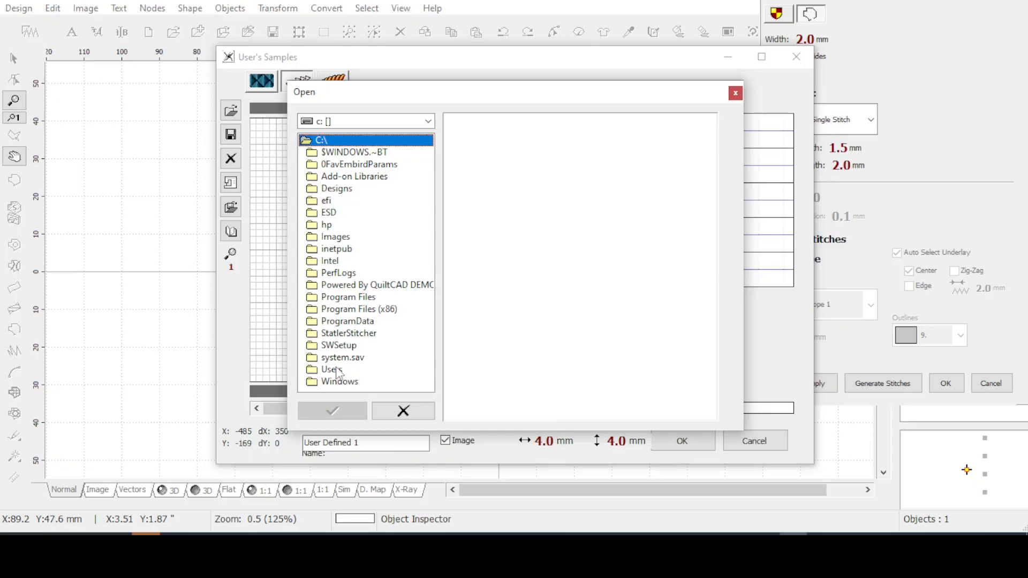
{"action": "left_click", "coordinate": [339, 371]}
{"action": "double_click", "coordinate": [311, 371]}
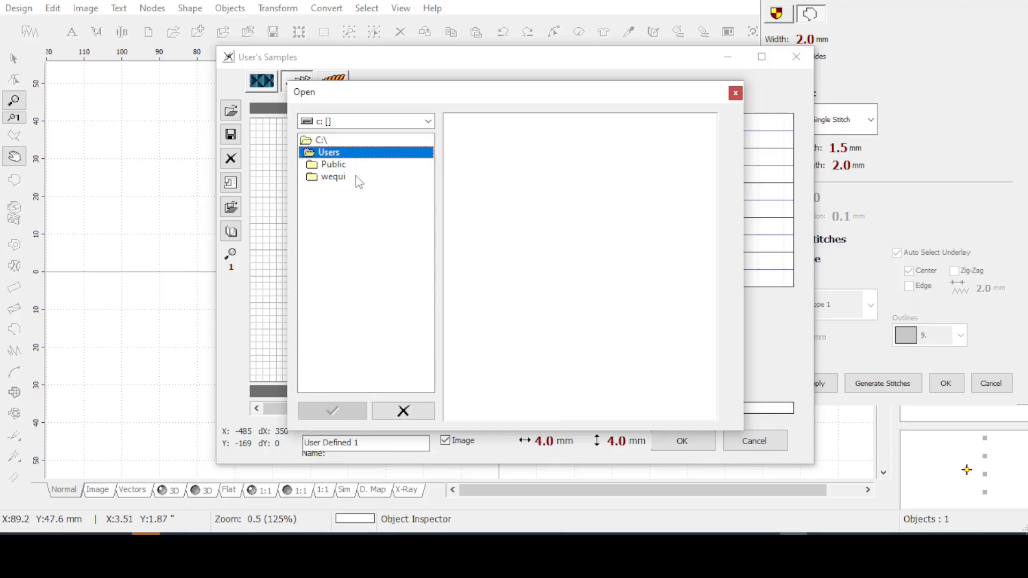
{"action": "left_click", "coordinate": [312, 179]}
{"action": "double_click", "coordinate": [313, 178]}
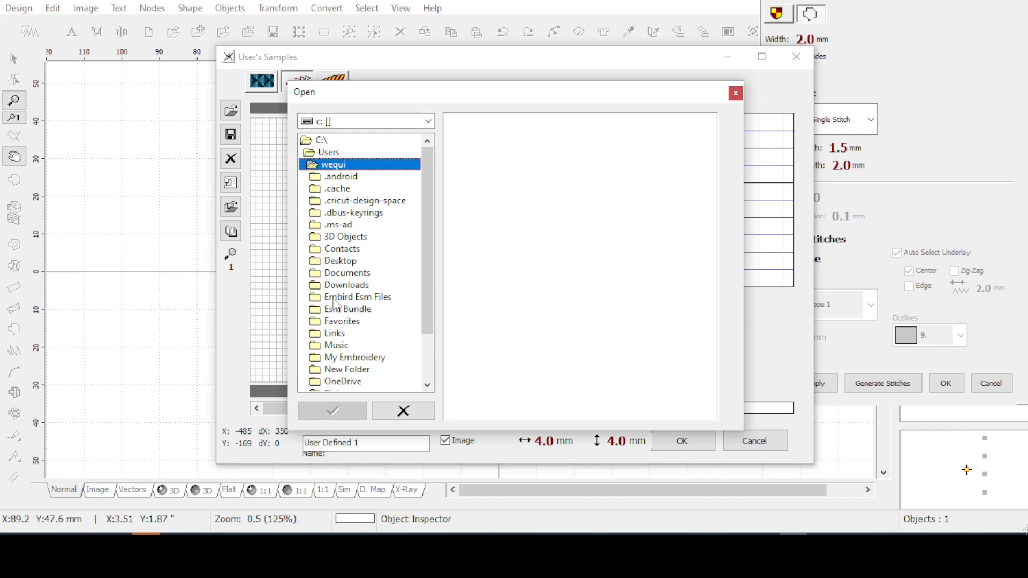
{"action": "double_click", "coordinate": [314, 297]}
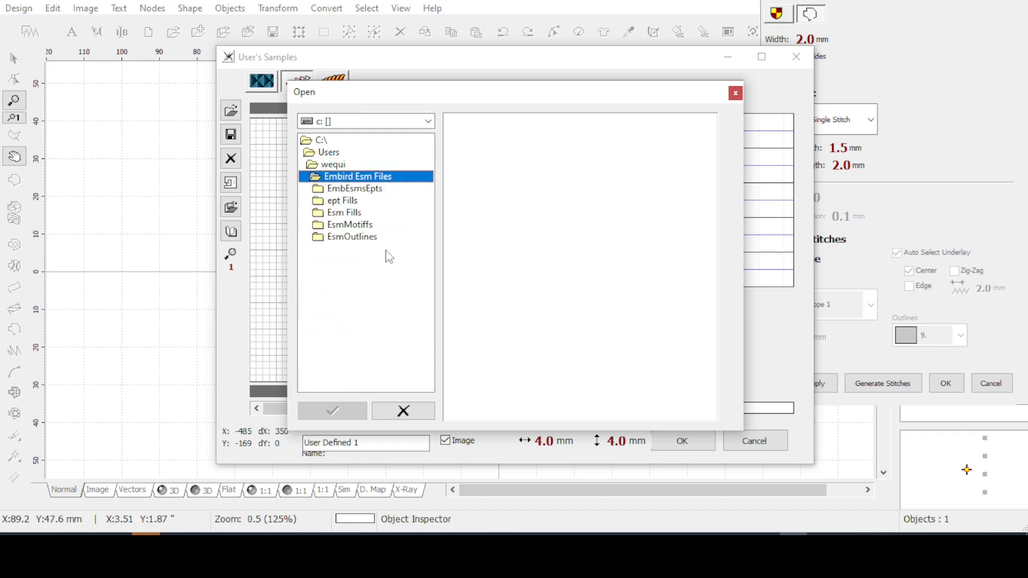
{"action": "double_click", "coordinate": [318, 238]}
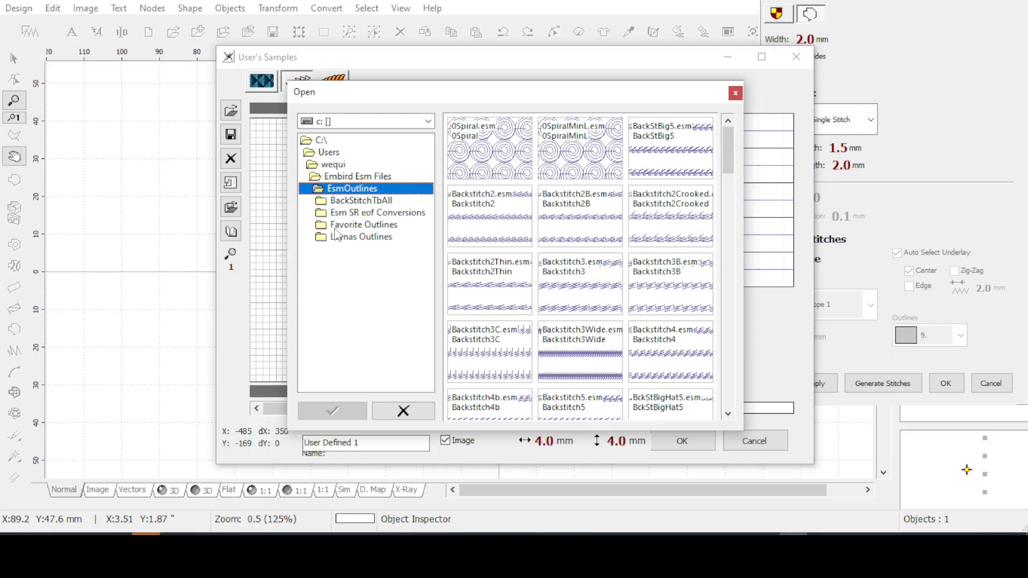
{"action": "left_click", "coordinate": [324, 229]}
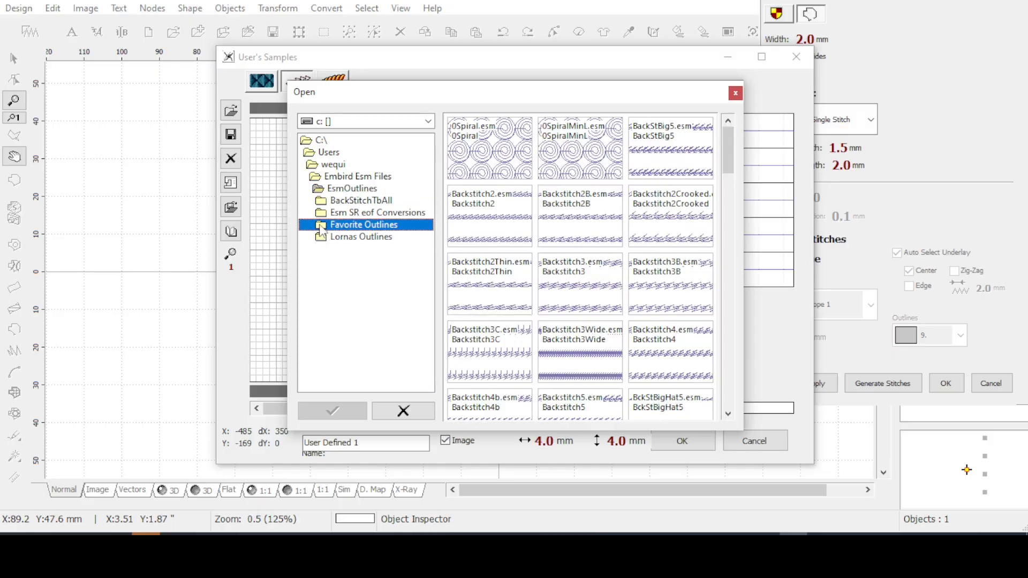
{"action": "double_click", "coordinate": [321, 228]}
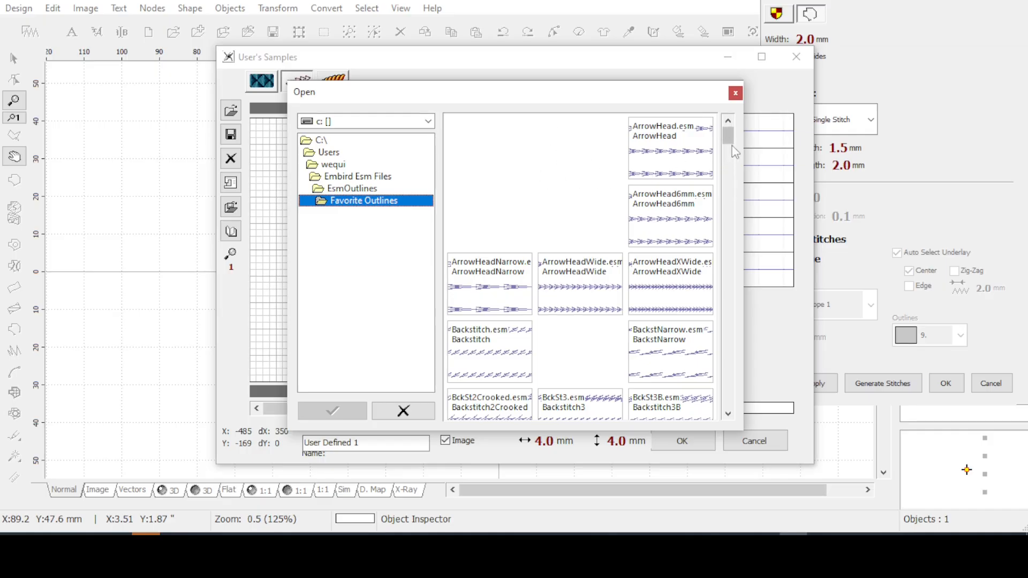
- Load WoodgrainSmallSR.esm into the first outline slot
{"action": "left_click_drag", "start_coordinate": [731, 141], "coordinate": [726, 416]}
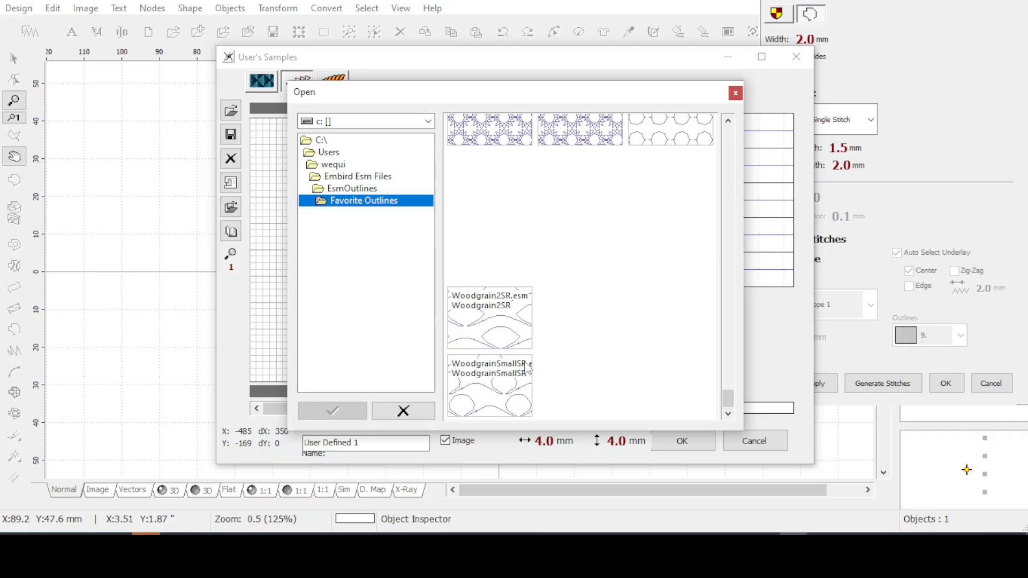
{"action": "left_click", "coordinate": [498, 390]}
{"action": "left_click", "coordinate": [332, 411]}
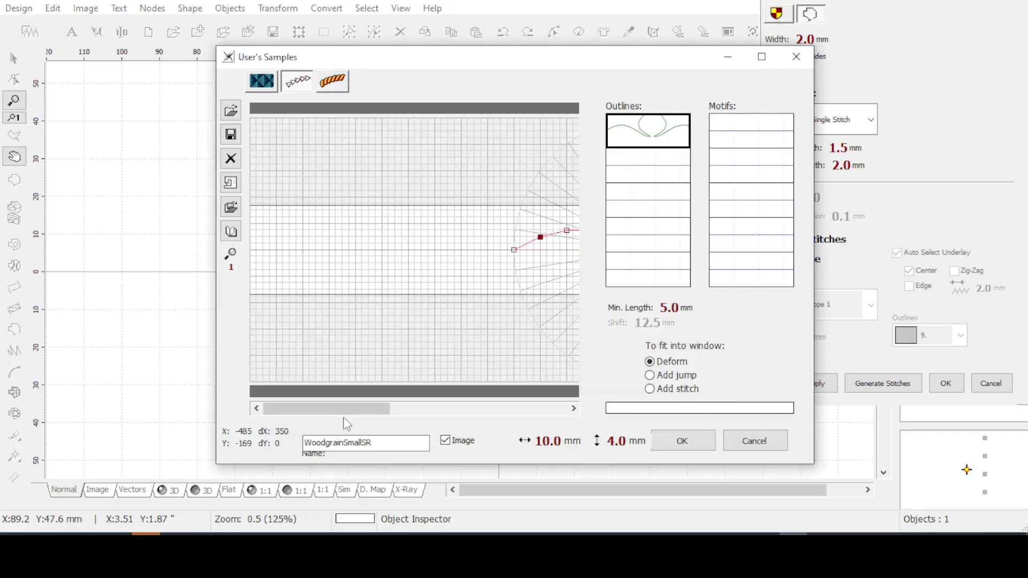
- Load Woodgrain2SR.esm from the Favorite Outlines folder into the second outline slot
{"action": "left_click", "coordinate": [658, 174]}
{"action": "left_click", "coordinate": [232, 112]}
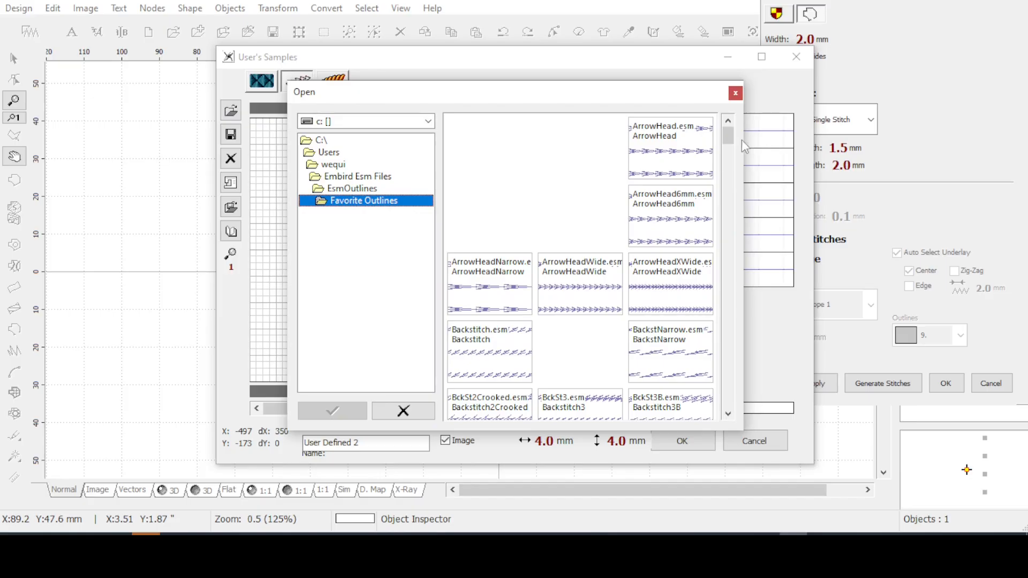
{"action": "left_click", "coordinate": [402, 412]}
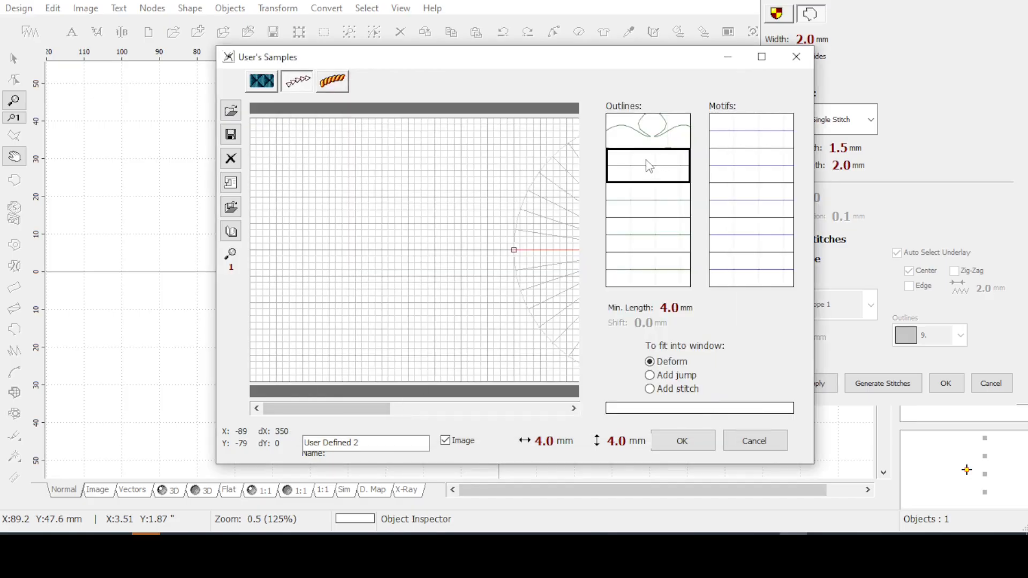
{"action": "left_click", "coordinate": [231, 112]}
{"action": "left_click_drag", "start_coordinate": [727, 135], "coordinate": [727, 418]}
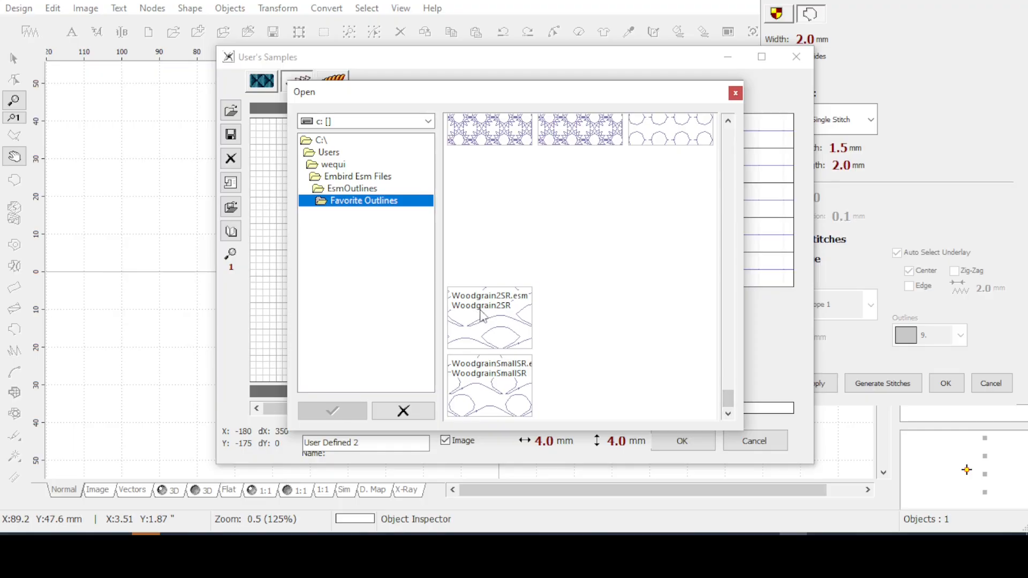
{"action": "left_click", "coordinate": [482, 315]}
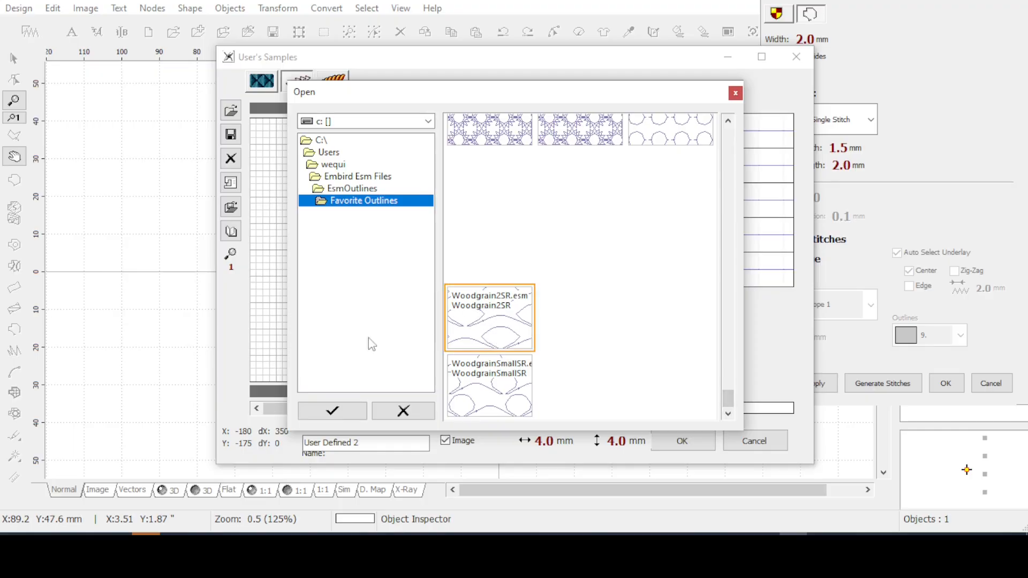
{"action": "left_click", "coordinate": [332, 412]}
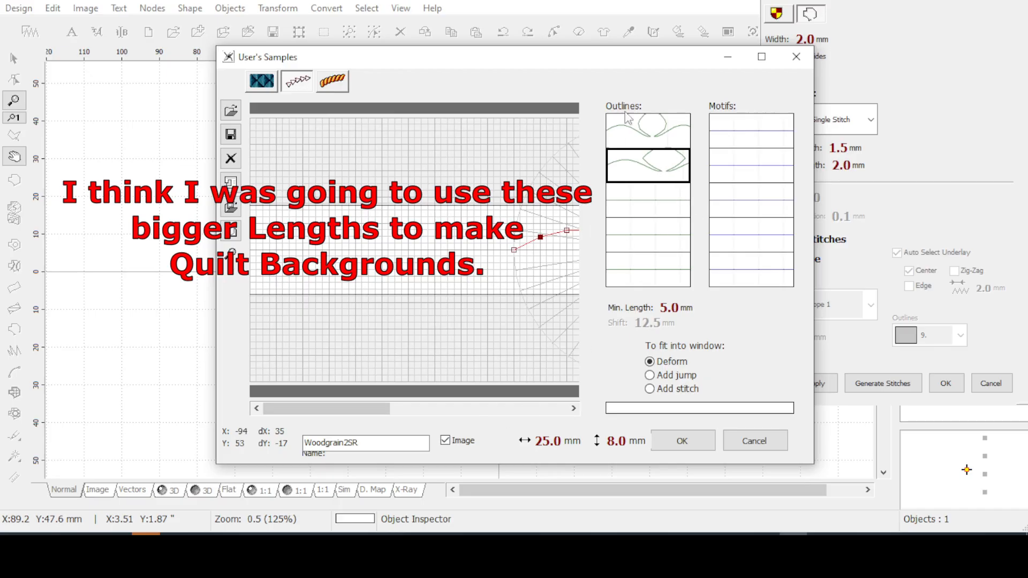
- Compare the lengths and heights of the two loaded outline samples, and accept the User's Samples editor
{"action": "left_click", "coordinate": [651, 129]}
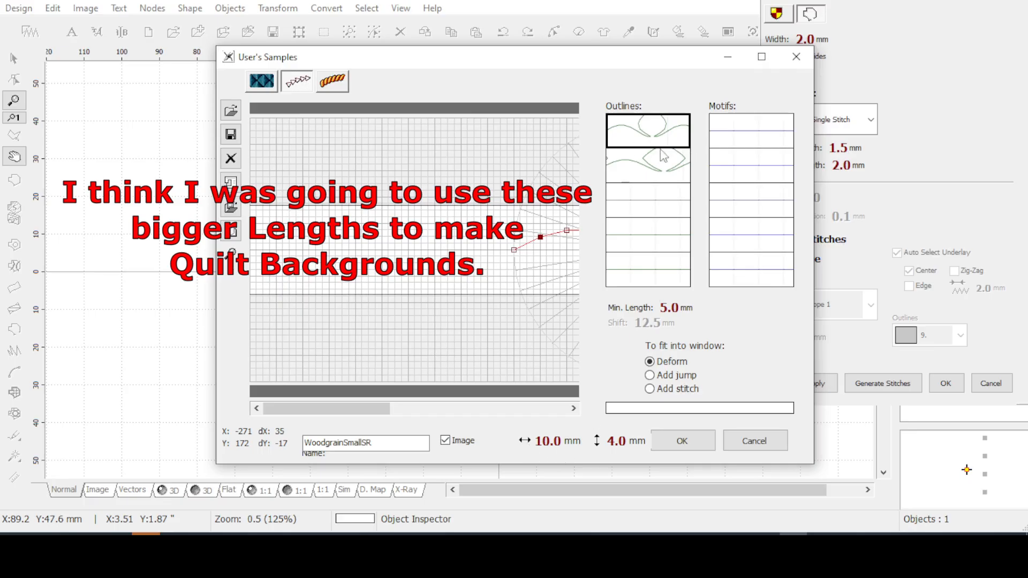
{"action": "left_click", "coordinate": [648, 172]}
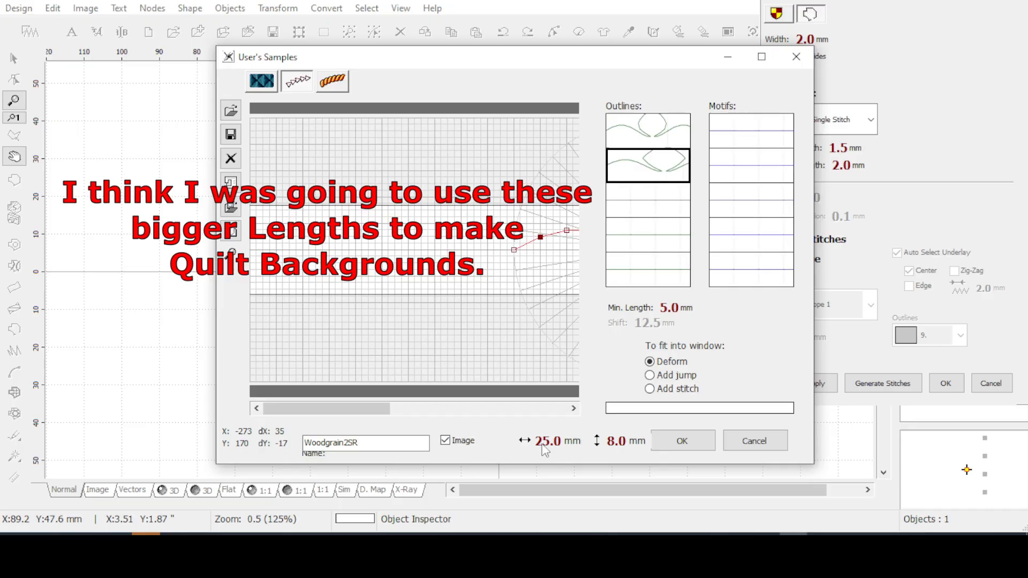
{"action": "left_click", "coordinate": [657, 135]}
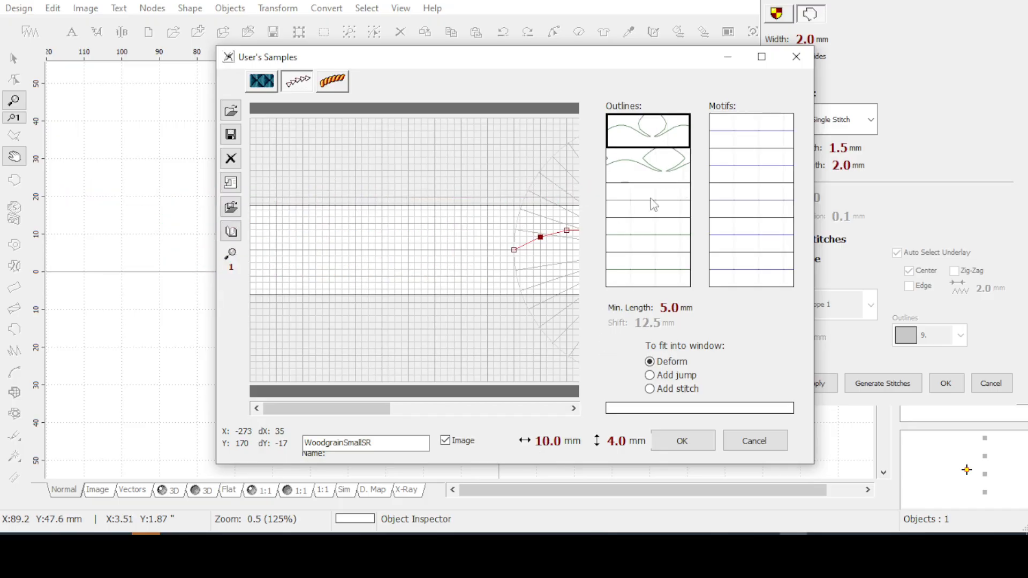
{"action": "left_click", "coordinate": [682, 445]}
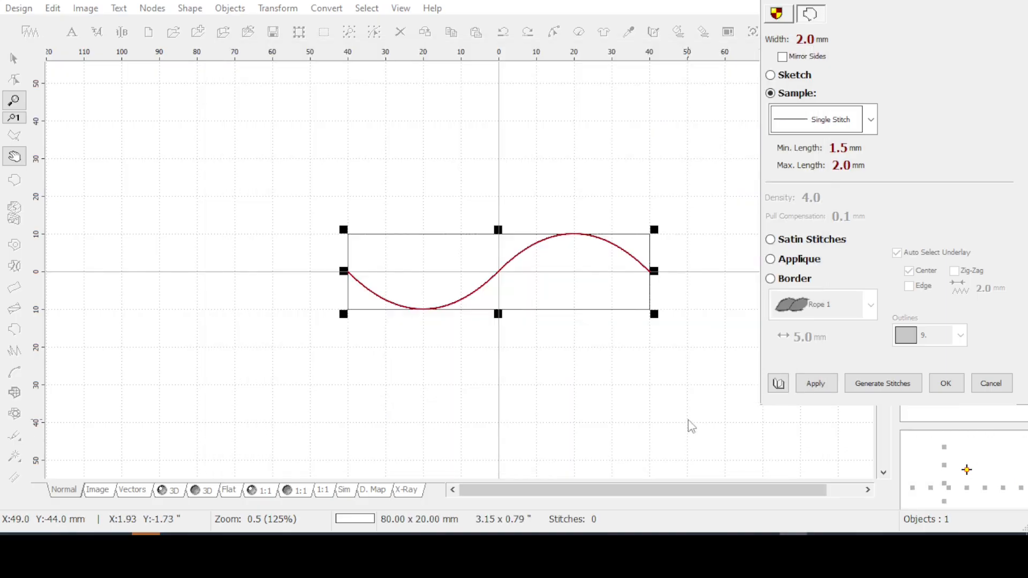
- Set the wave outline's sample to WoodgrainSmallSR
{"action": "left_click", "coordinate": [871, 120]}
{"action": "left_click_drag", "start_coordinate": [870, 188], "coordinate": [872, 137]}
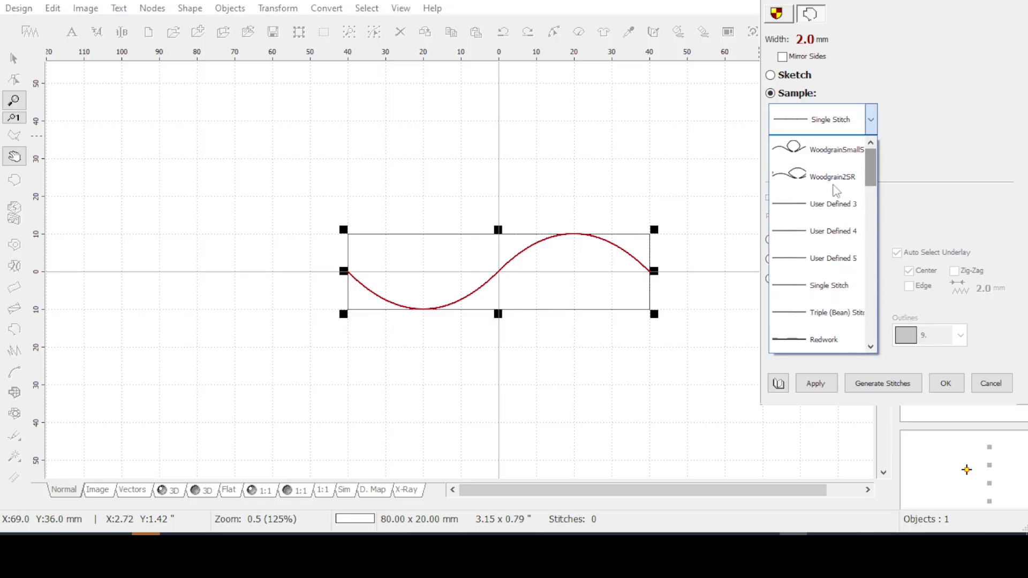
{"action": "left_click", "coordinate": [829, 151]}
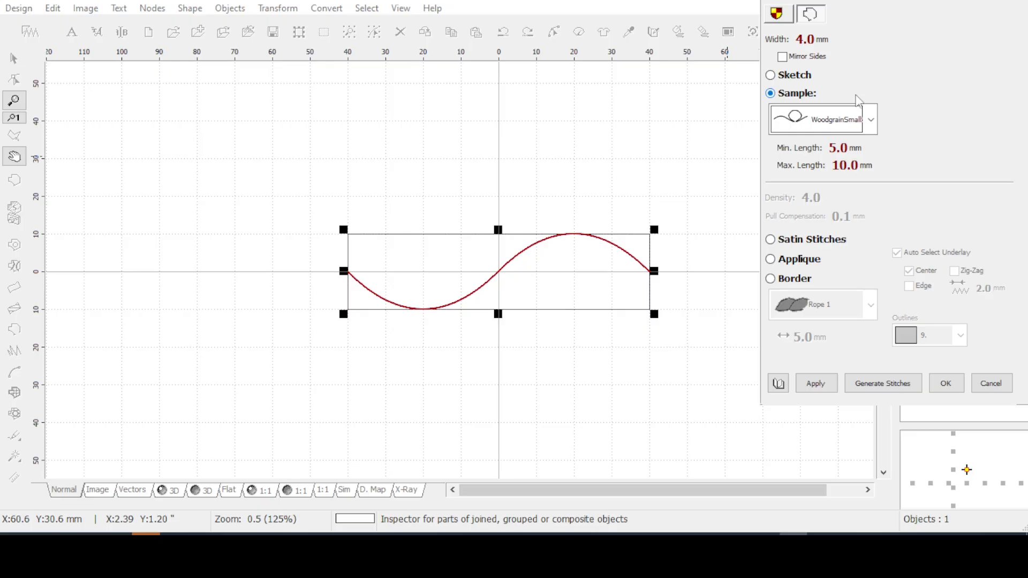
- Change the wave outline's sample to Woodgrain2SR
{"action": "left_click", "coordinate": [871, 121]}
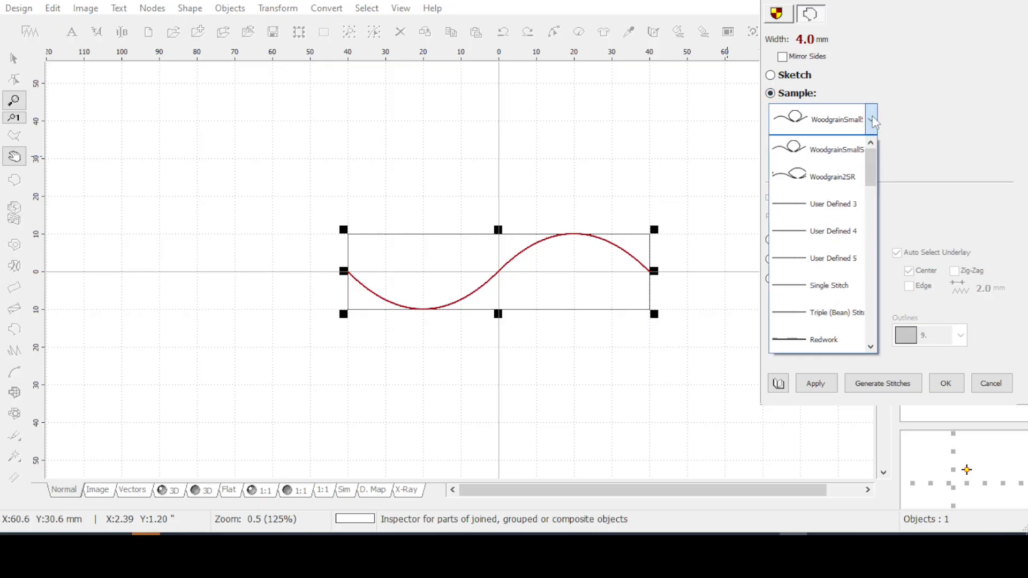
{"action": "left_click", "coordinate": [872, 122]}
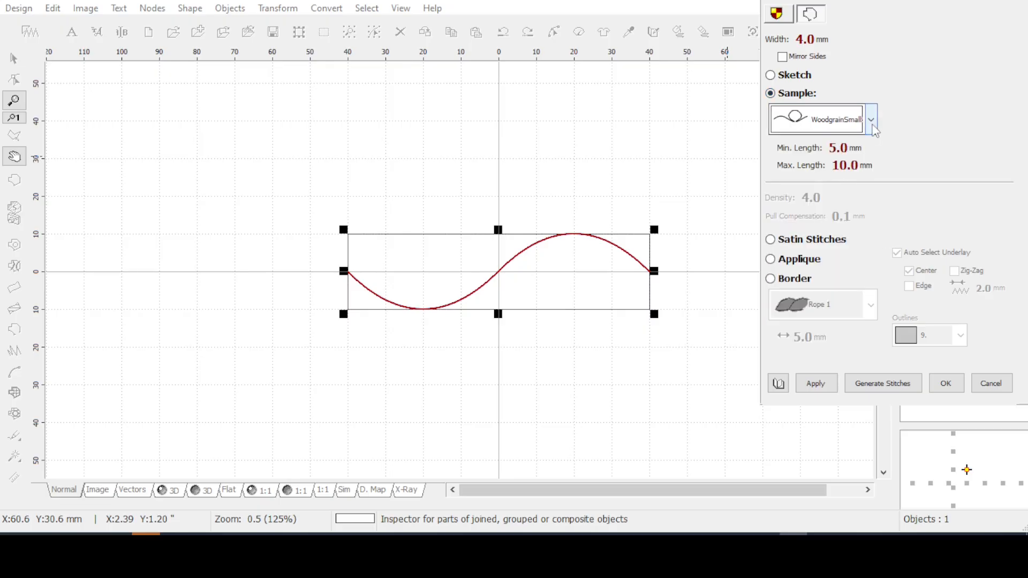
{"action": "left_click", "coordinate": [875, 124]}
{"action": "left_click", "coordinate": [871, 127]}
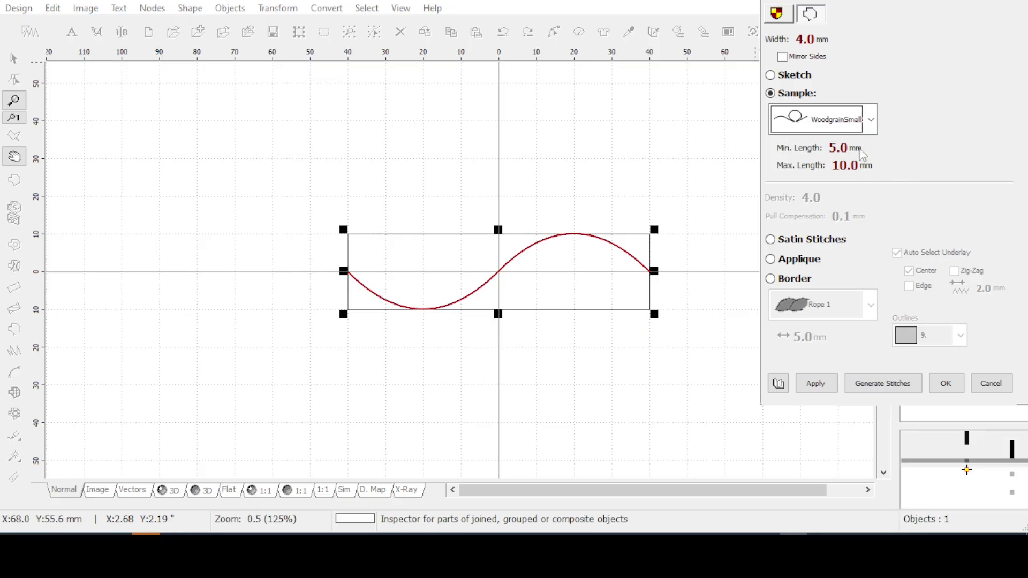
{"action": "left_click", "coordinate": [871, 121]}
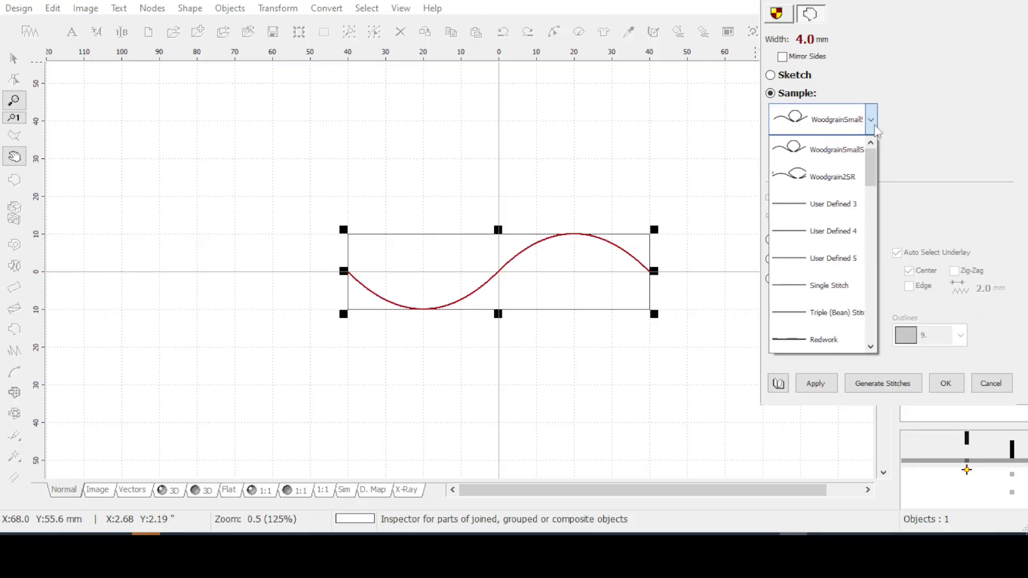
{"action": "left_click", "coordinate": [829, 177]}
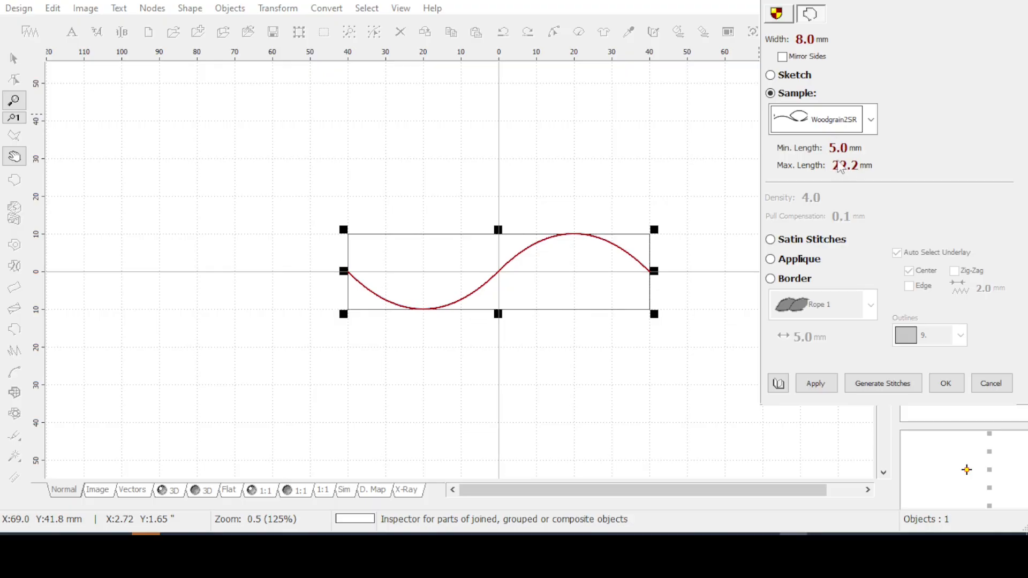
- Apply the WoodgrainSmallSR sample to the wave outline, accept the properties, and display the stitches in 3D view
{"action": "left_click", "coordinate": [871, 124]}
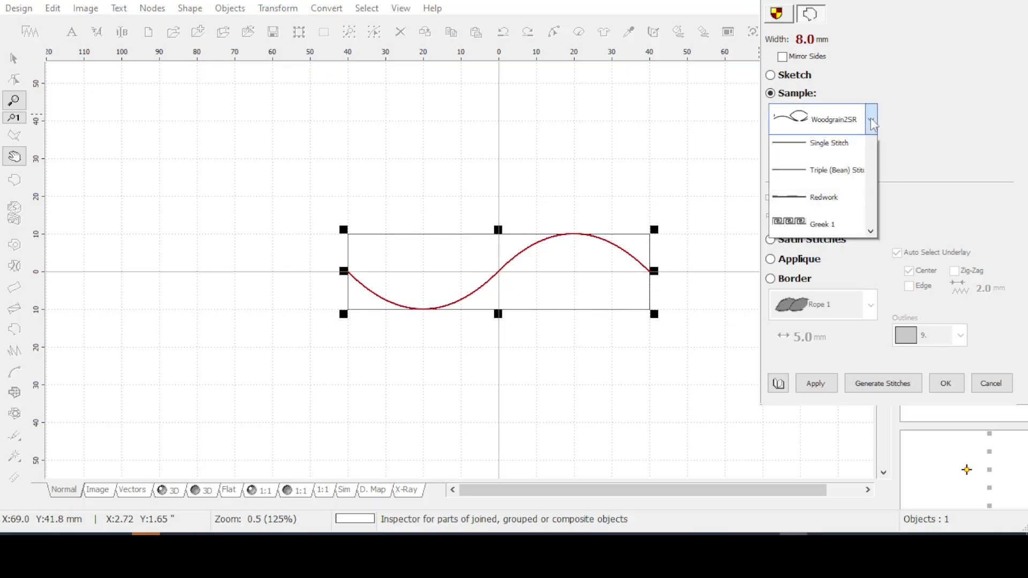
{"action": "scroll", "coordinate": [872, 150], "scroll_direction": "up", "scroll_amount": 1}
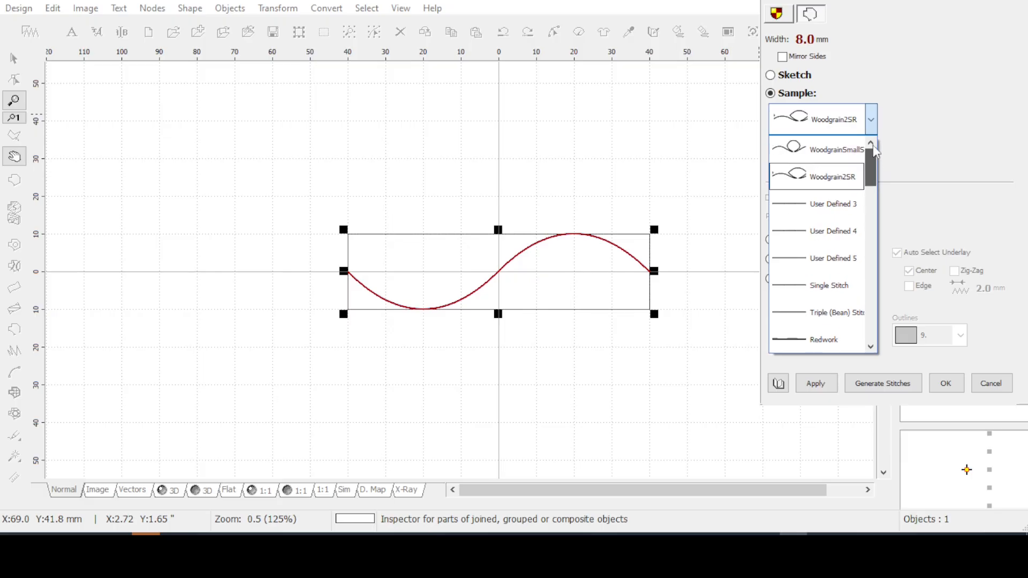
{"action": "left_click", "coordinate": [820, 150]}
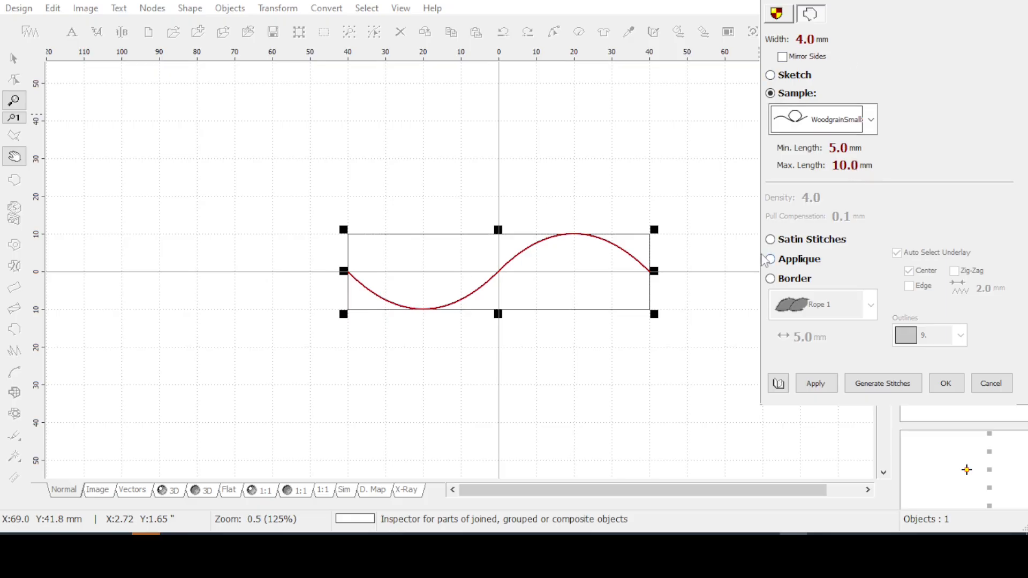
{"action": "left_click", "coordinate": [821, 386]}
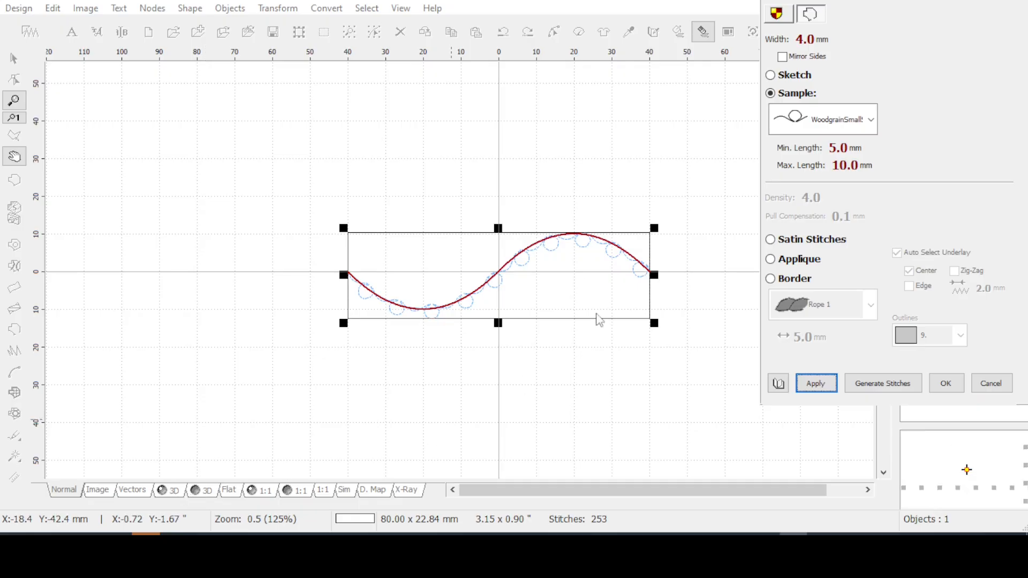
{"action": "left_click", "coordinate": [947, 385]}
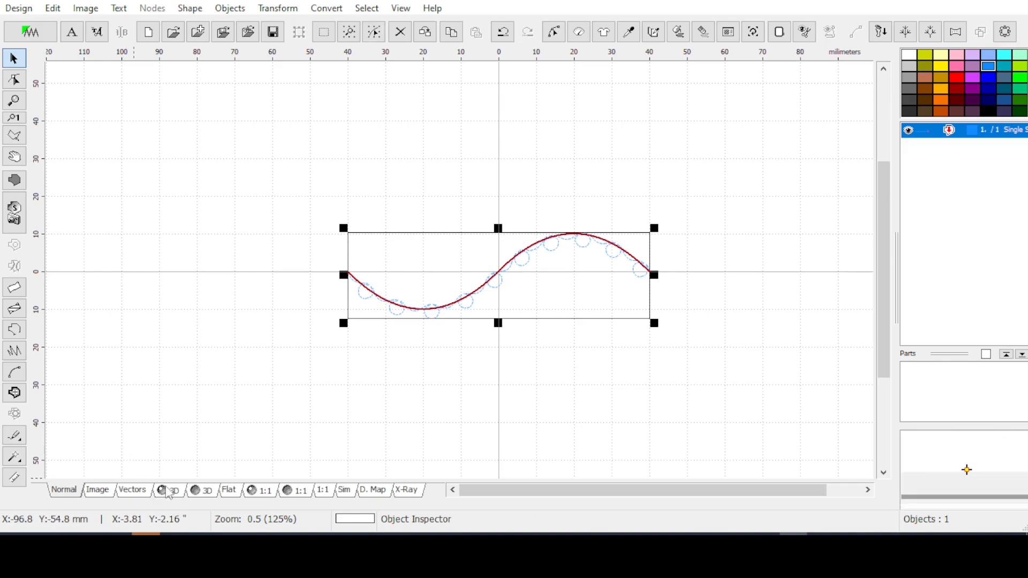
{"action": "left_click", "coordinate": [172, 492]}
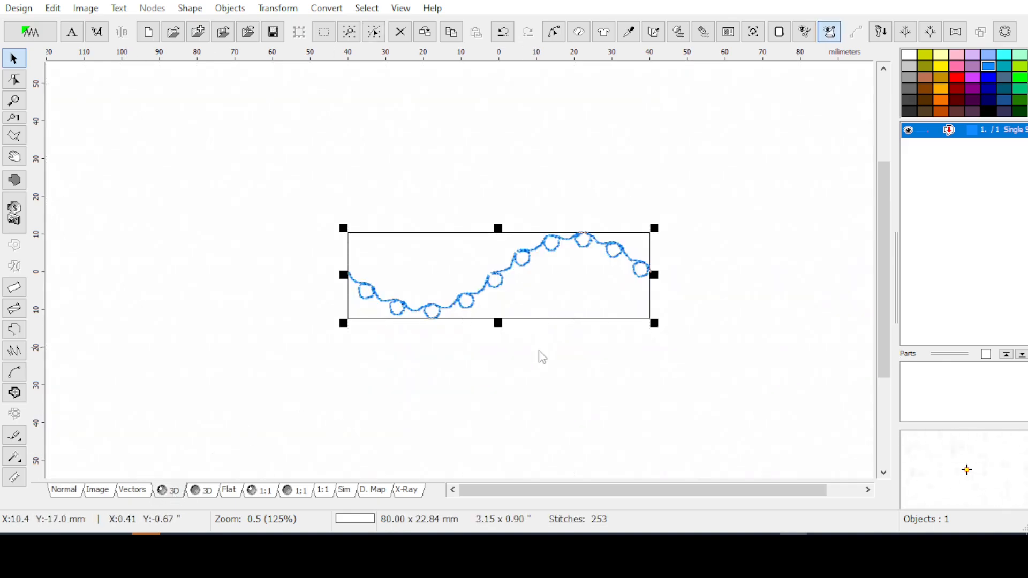
{"action": "scroll", "coordinate": [542, 355], "scroll_direction": "up", "scroll_amount": 1}
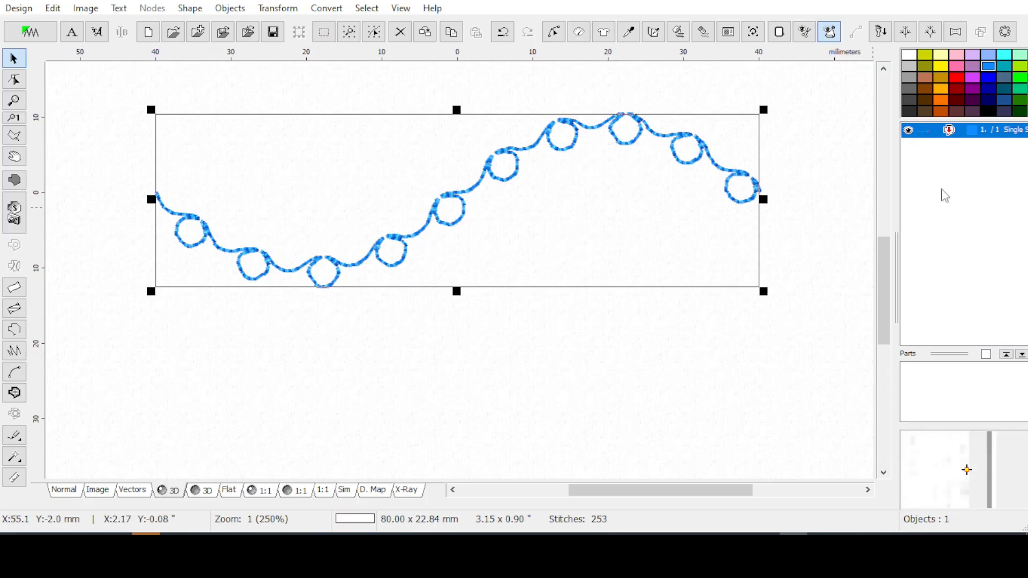
- Reopen the wave outline's properties and apply the Woodgrain2SR sample
{"action": "left_click", "coordinate": [578, 32]}
{"action": "left_click", "coordinate": [868, 130]}
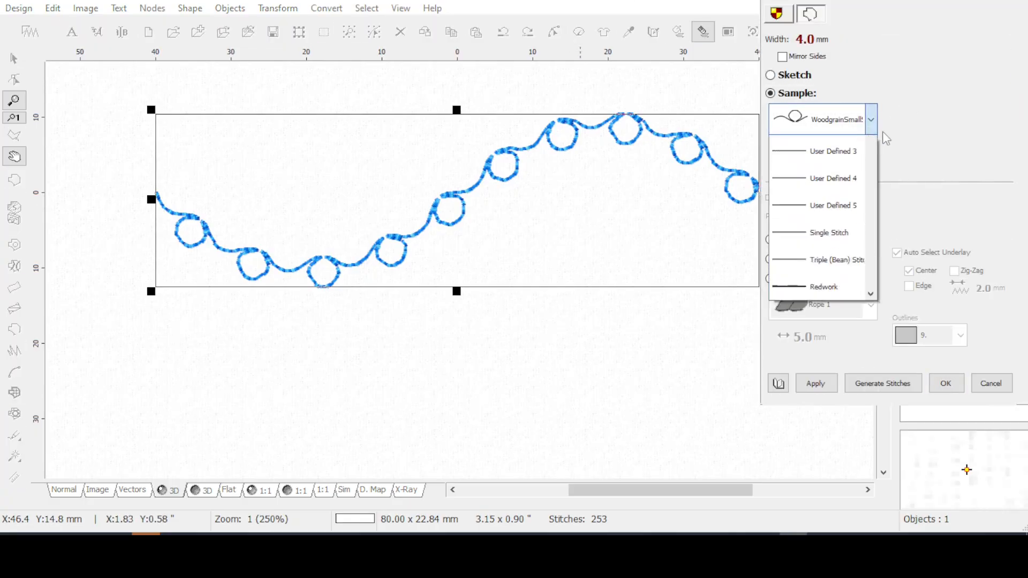
{"action": "left_click", "coordinate": [825, 180]}
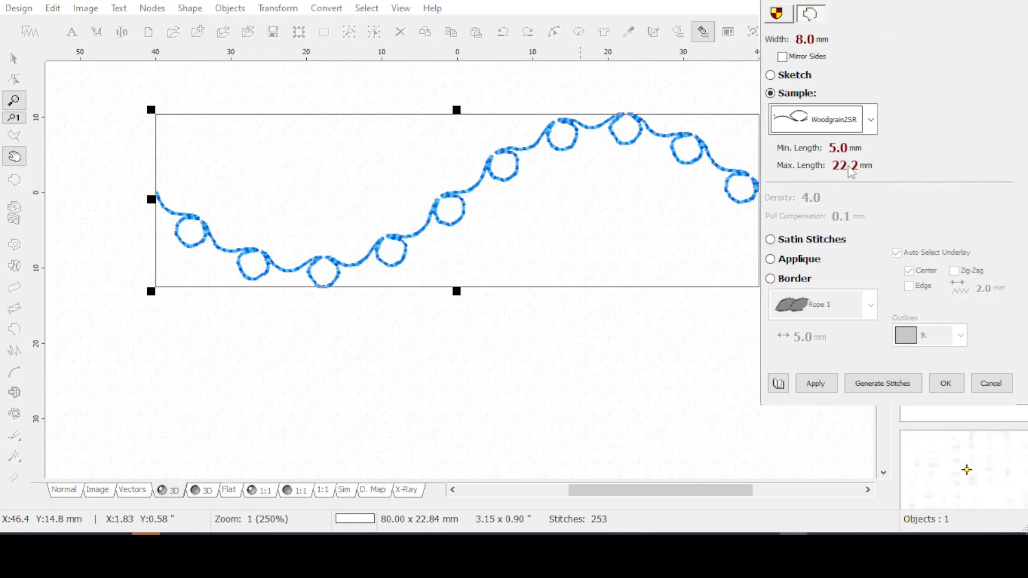
{"action": "left_click", "coordinate": [814, 383]}
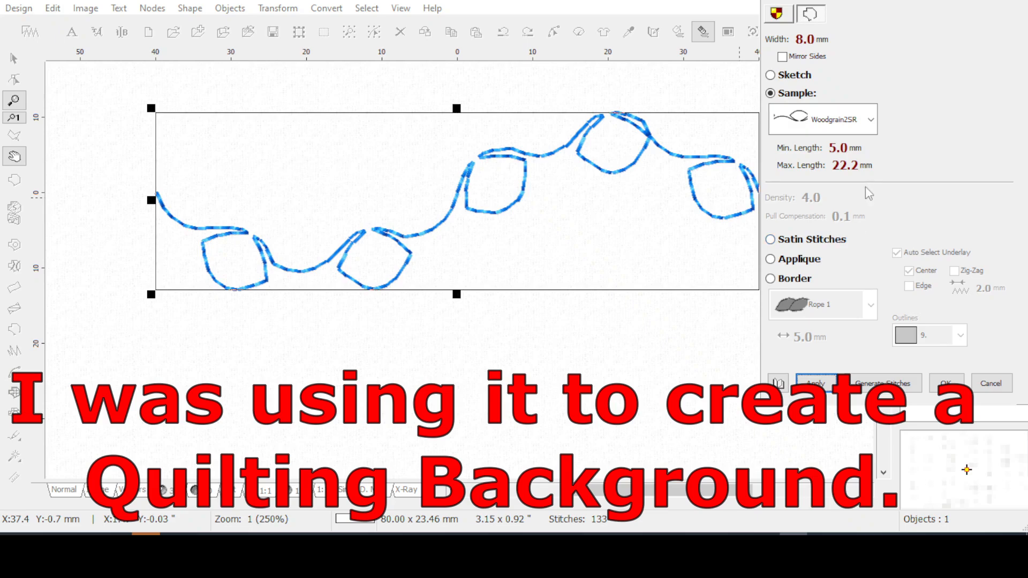
- Switch the wave outline back to the WoodgrainSmallSR sample, apply it, and accept the outline properties
{"action": "left_click", "coordinate": [865, 127]}
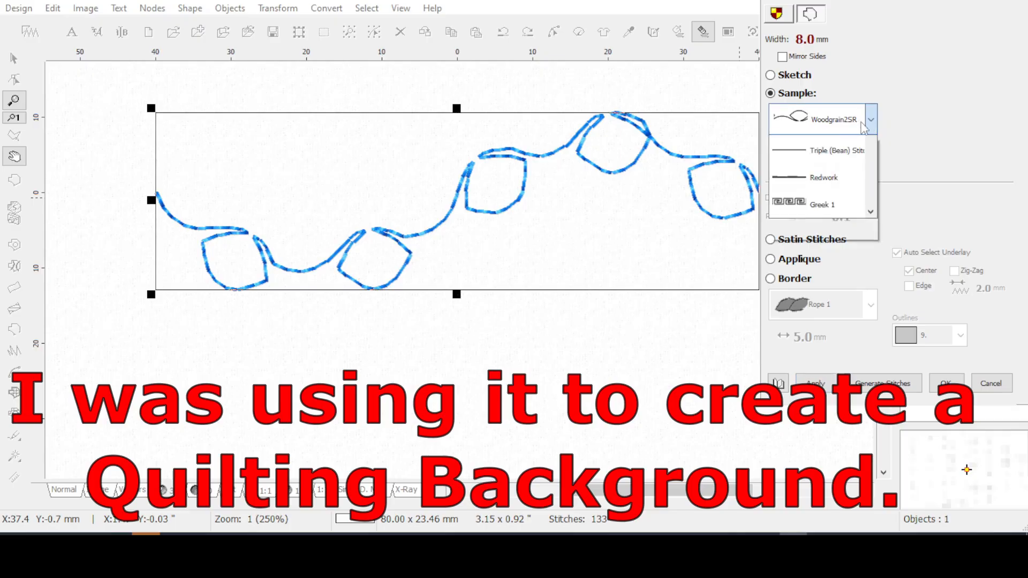
{"action": "scroll", "coordinate": [847, 153], "scroll_direction": "up", "scroll_amount": 1}
{"action": "left_click", "coordinate": [847, 155]}
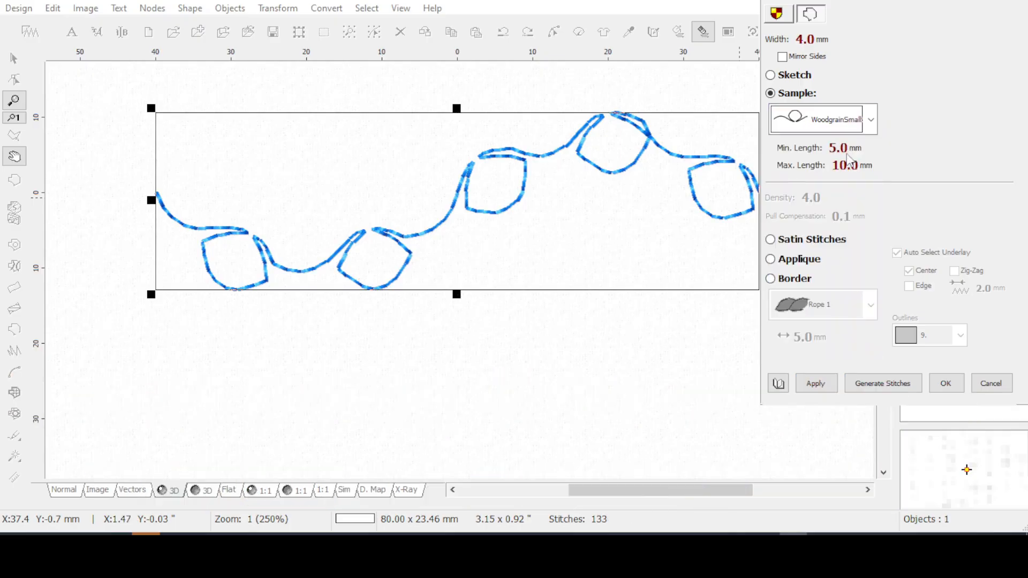
{"action": "left_click", "coordinate": [820, 384]}
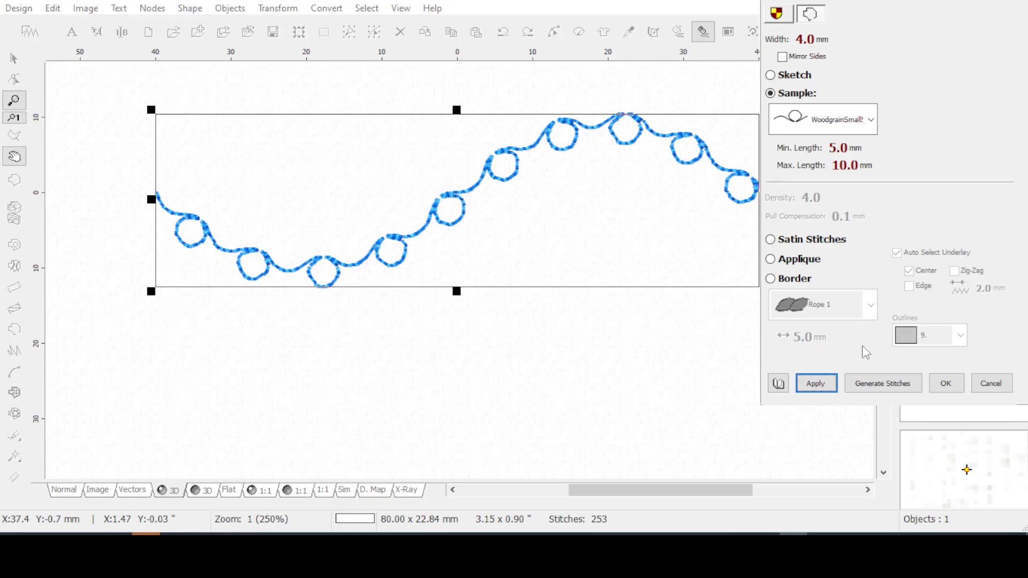
{"action": "left_click", "coordinate": [943, 388]}
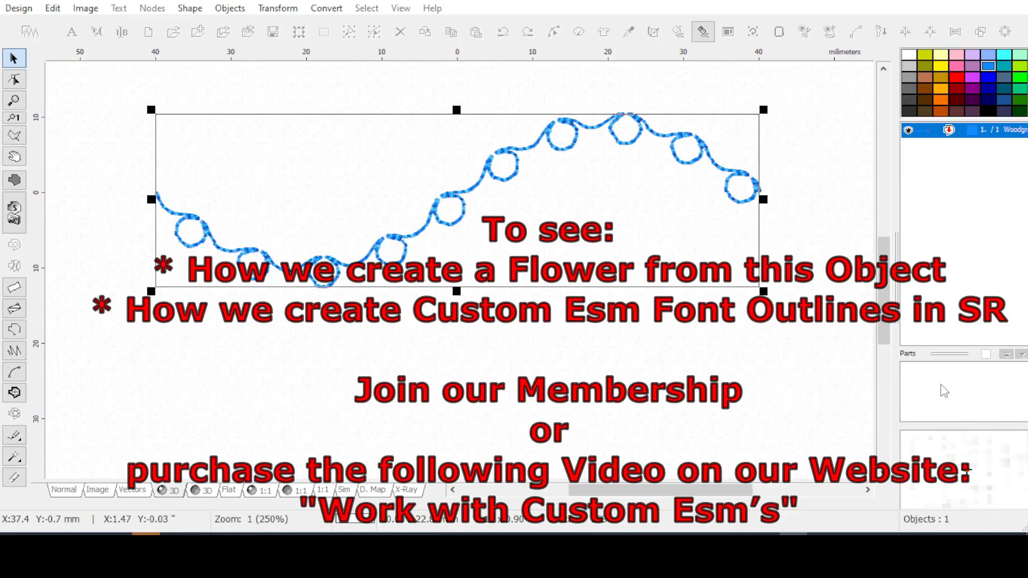